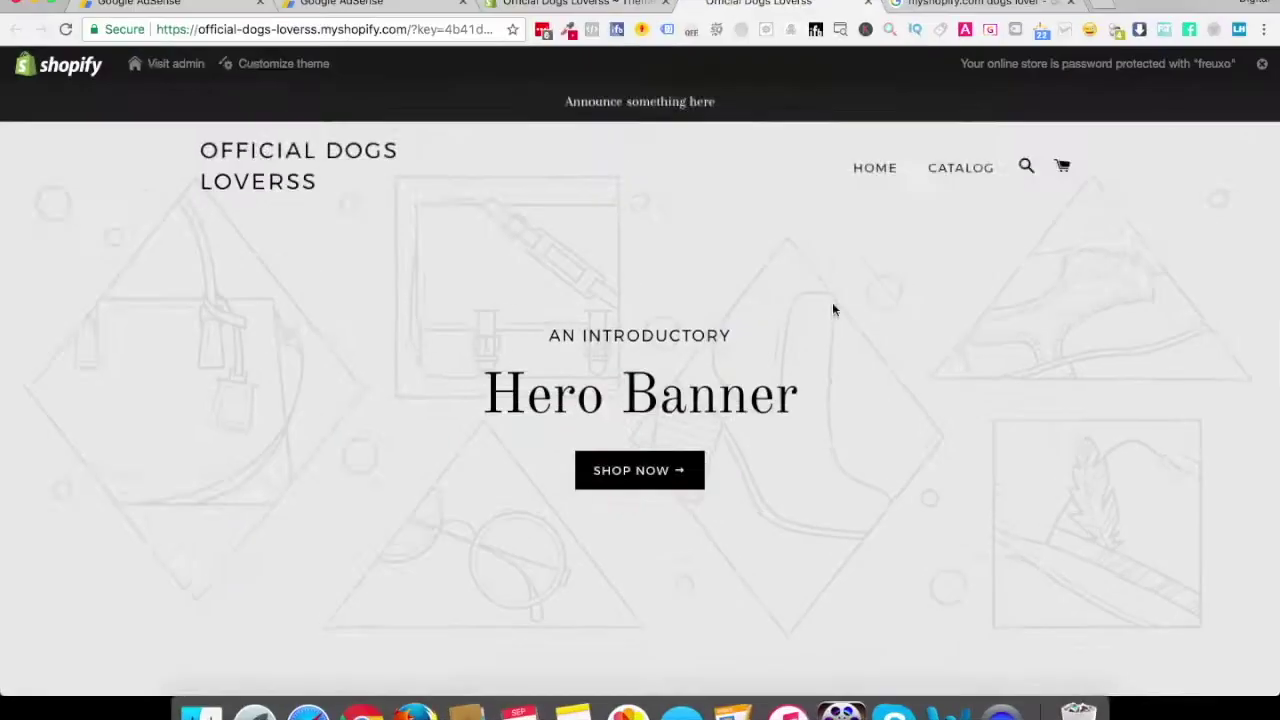
- Scroll the Official Dogs Loverss storefront preview down to its sample Collection List
scroll(832, 308, down, 10)
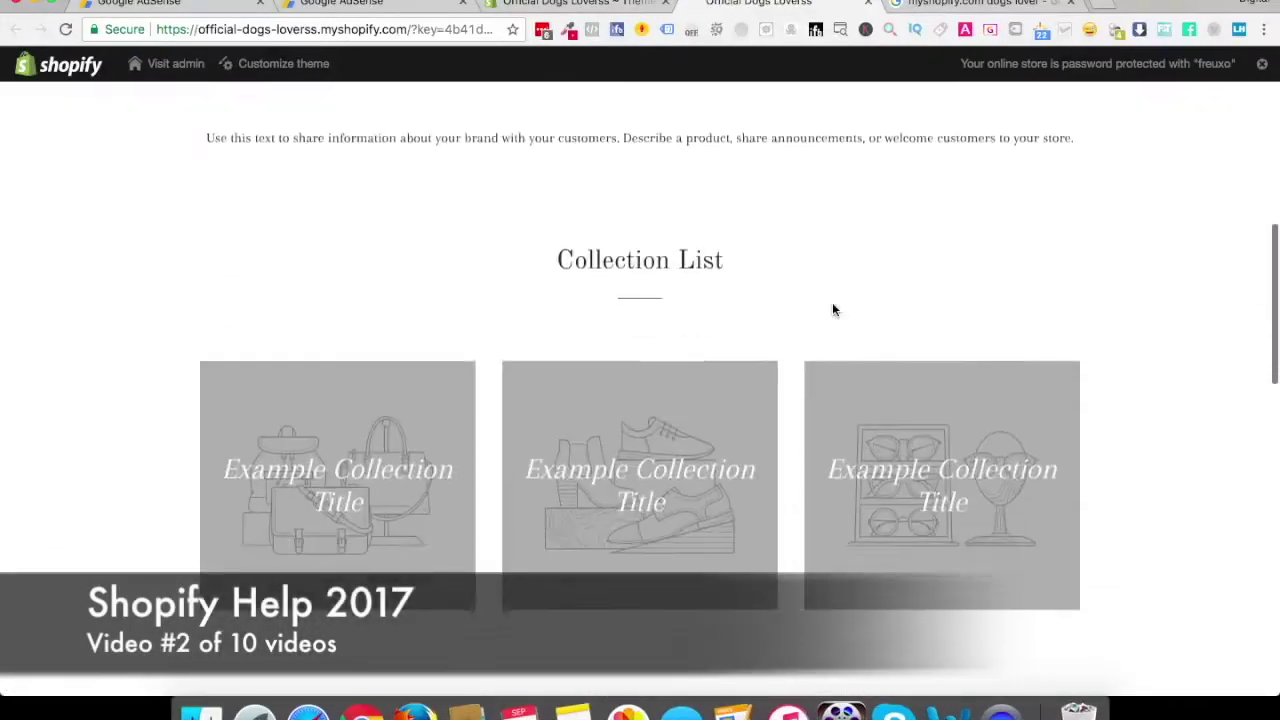
- Return from the storefront to the admin Themes page and open the store Settings overview
scroll(832, 309, down, 10)
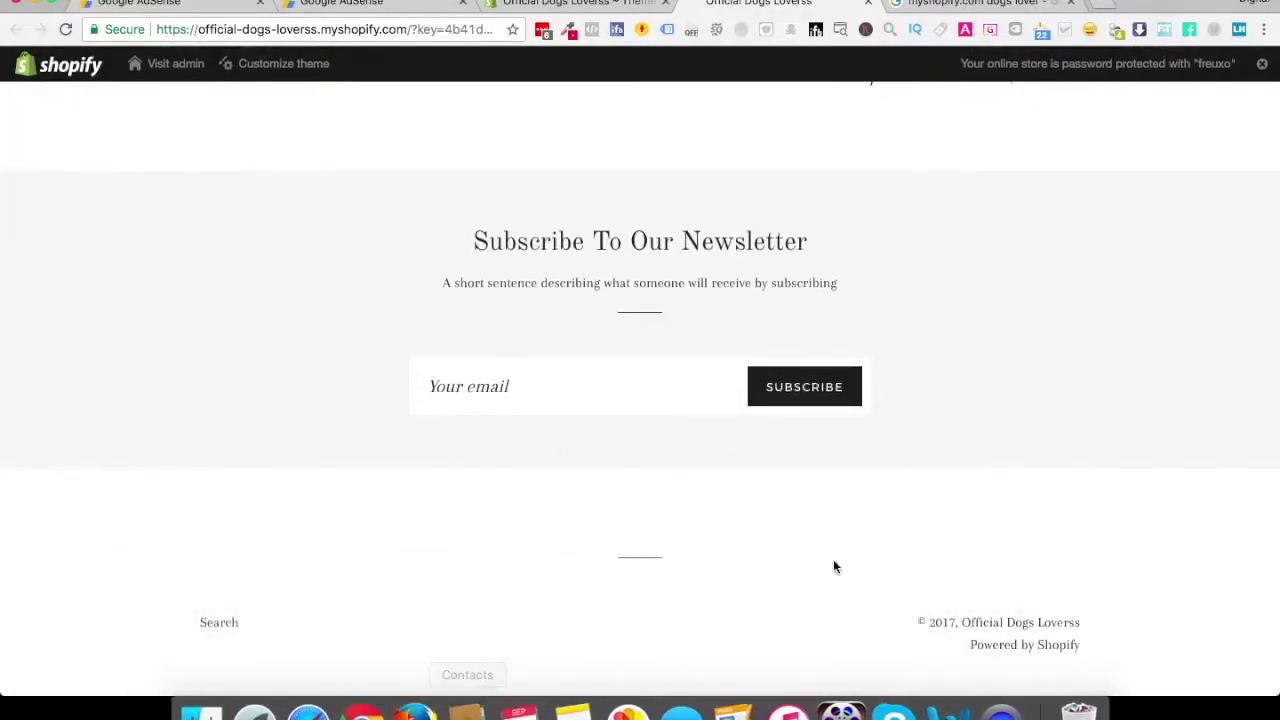
scroll(703, 486, up, 10)
scroll(703, 486, up, 5)
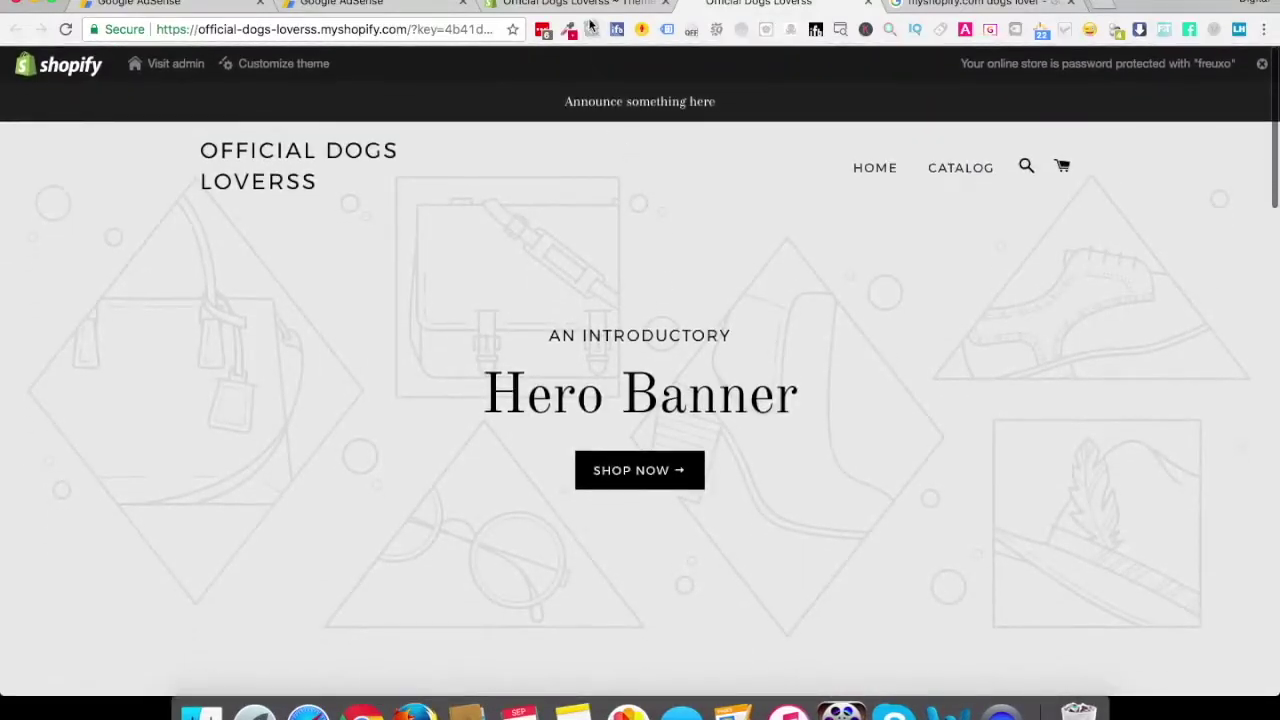
click(588, 10)
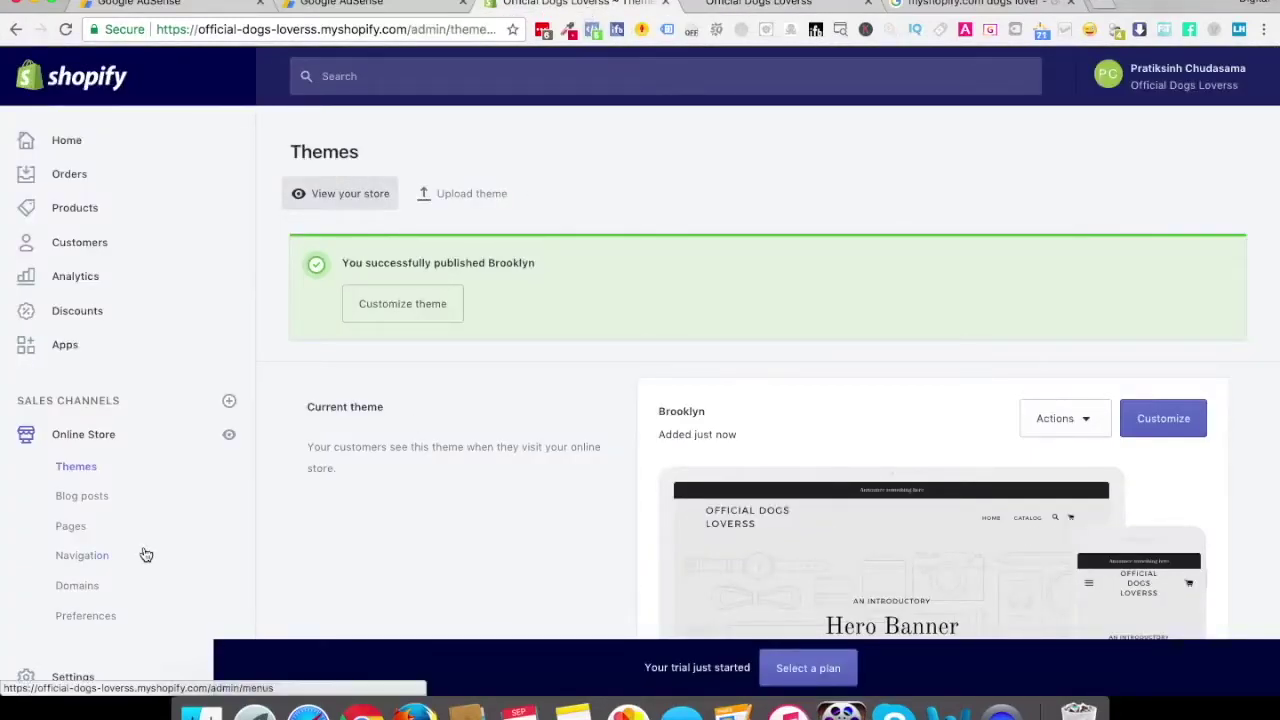
scroll(143, 554, down, 5)
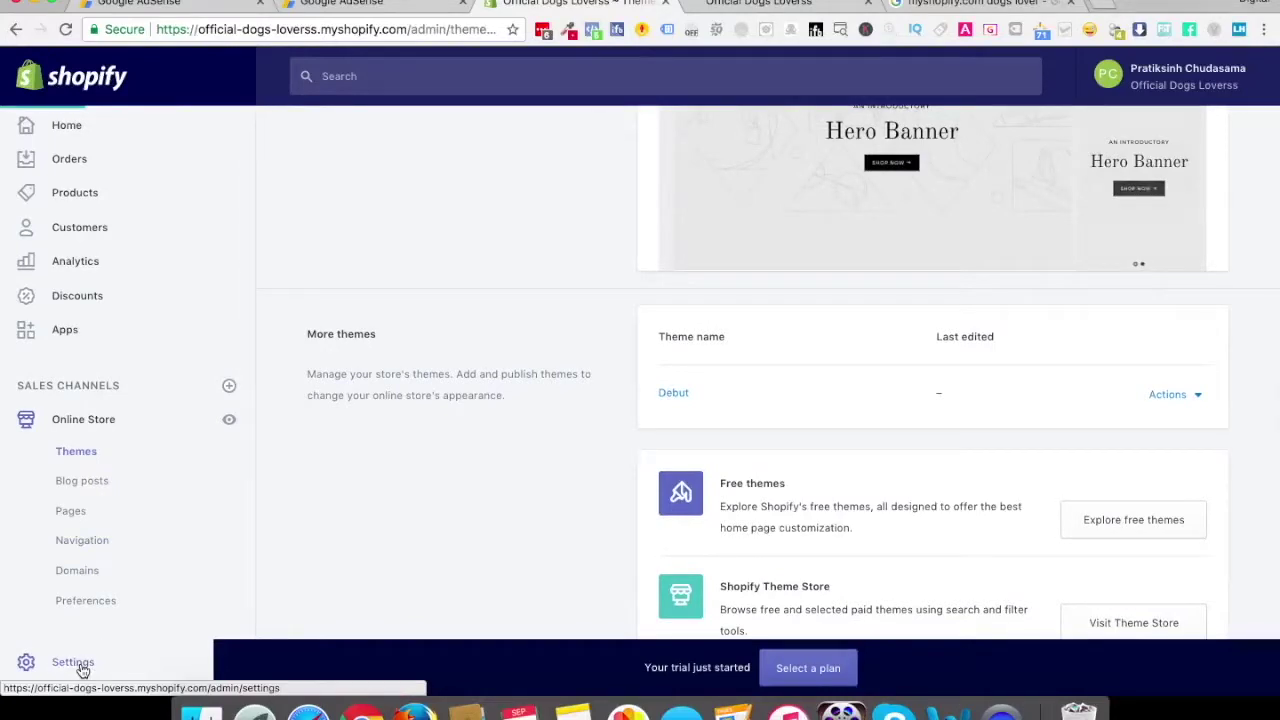
click(72, 662)
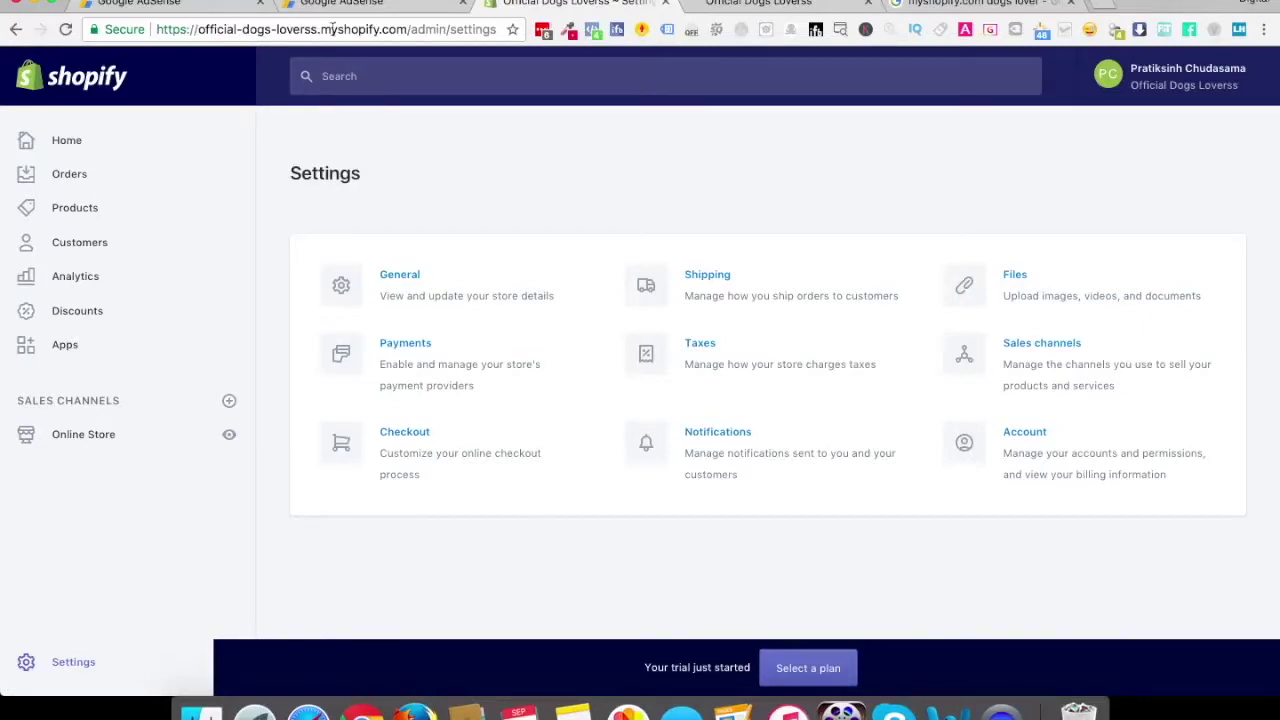
- Strip the ?key= preview part and reload the storefront at official-dogs-loverss.myshopify.com
click(760, 3)
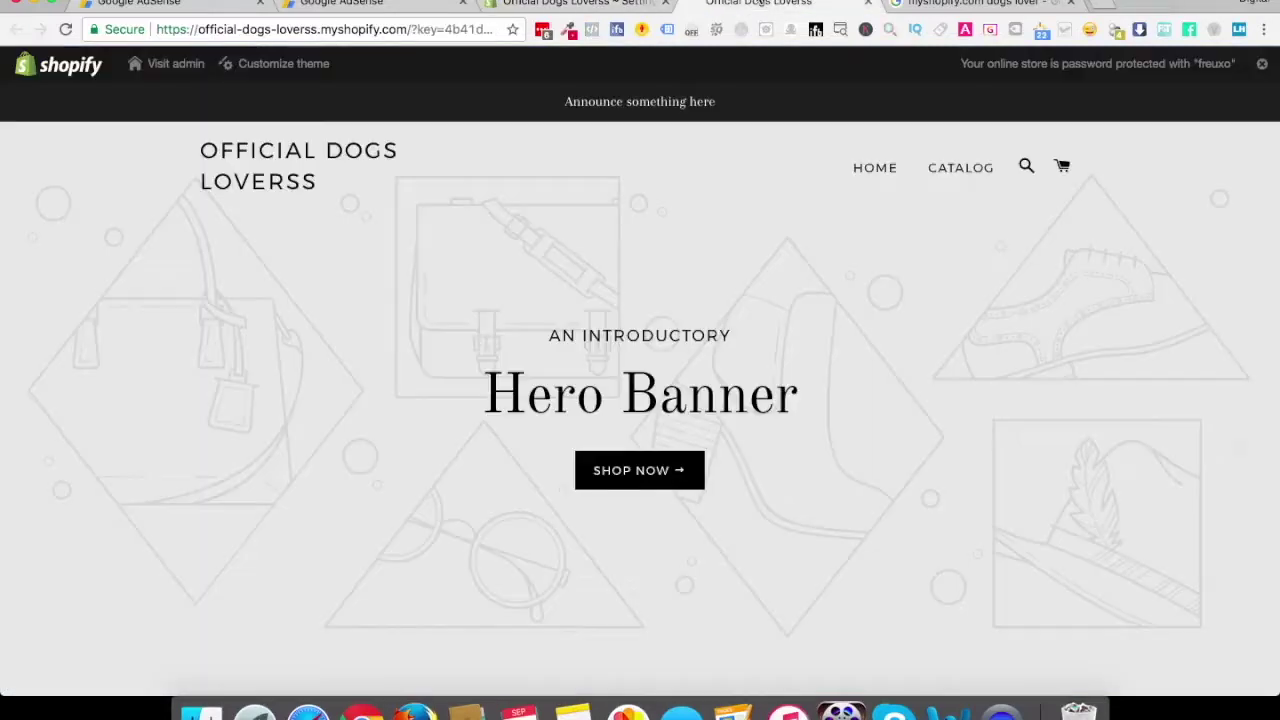
click(408, 29)
drag(408, 29, 620, 30)
key(BackSpace)
key(Return)
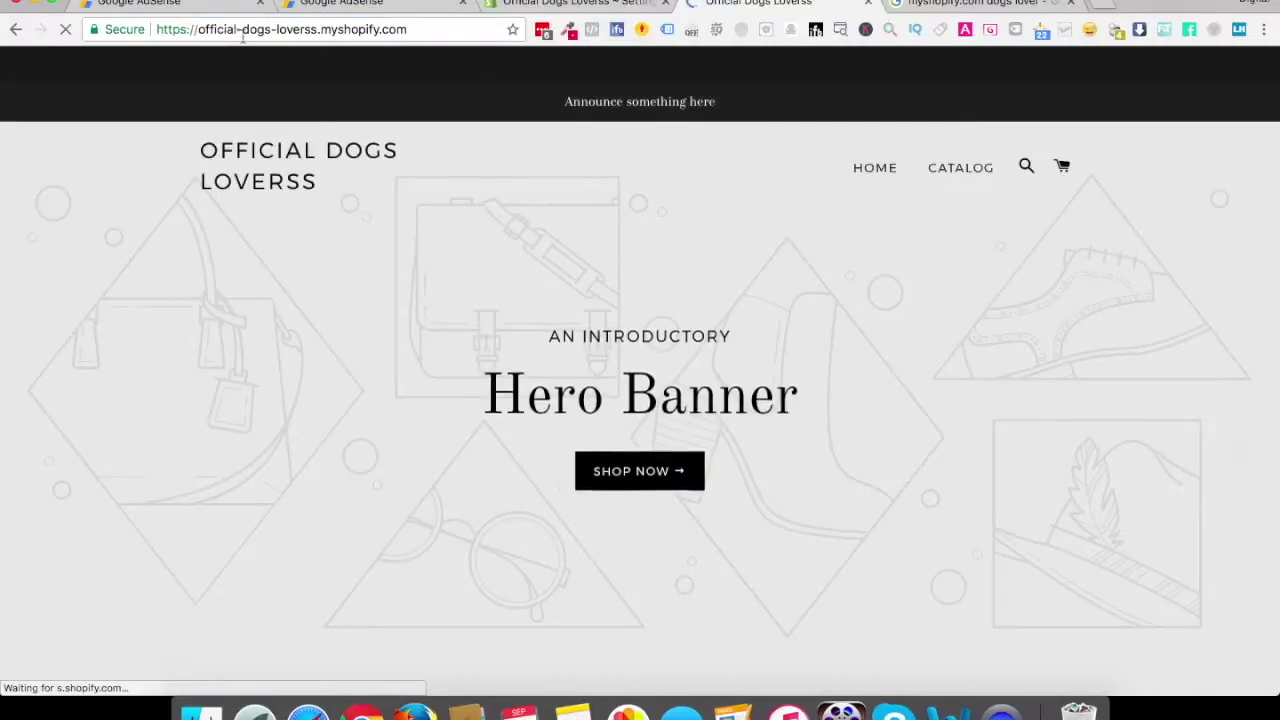
drag(198, 29, 320, 31)
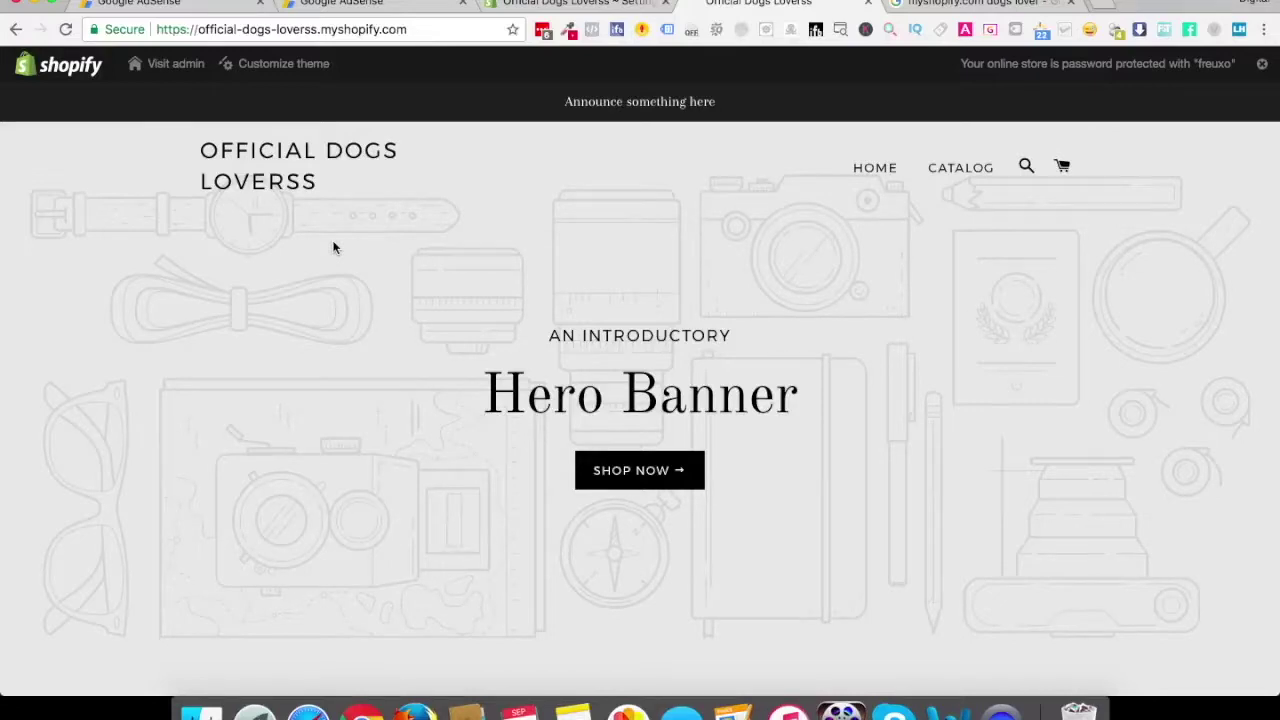
click(980, 4)
- Open YouTube in a new tab and enter 'how to book' in its search box
click(1105, 8)
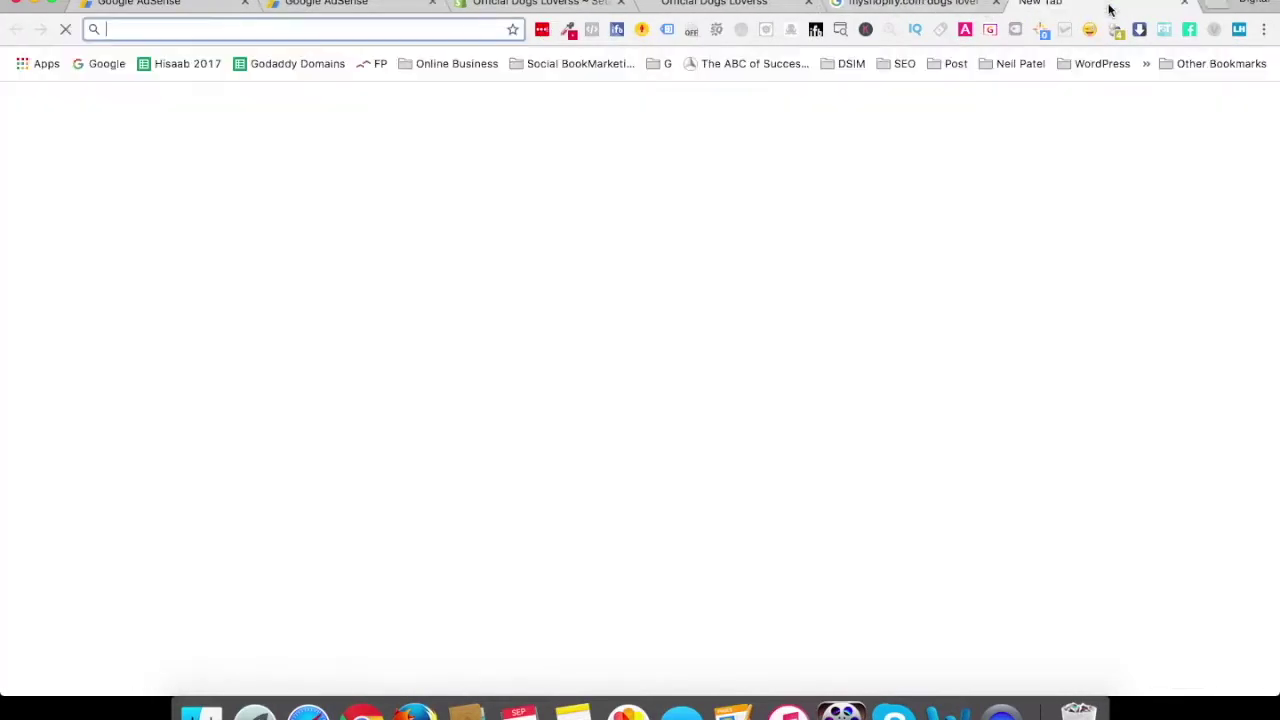
text(youtube.com)
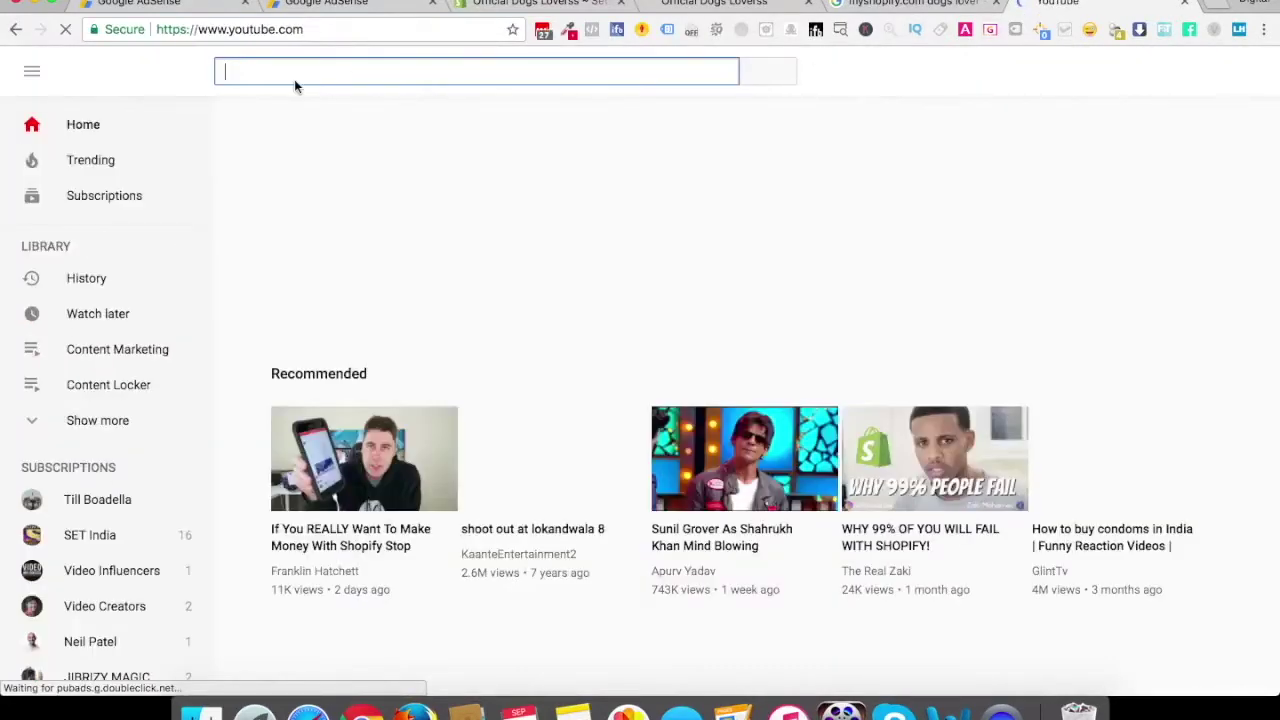
text(how)
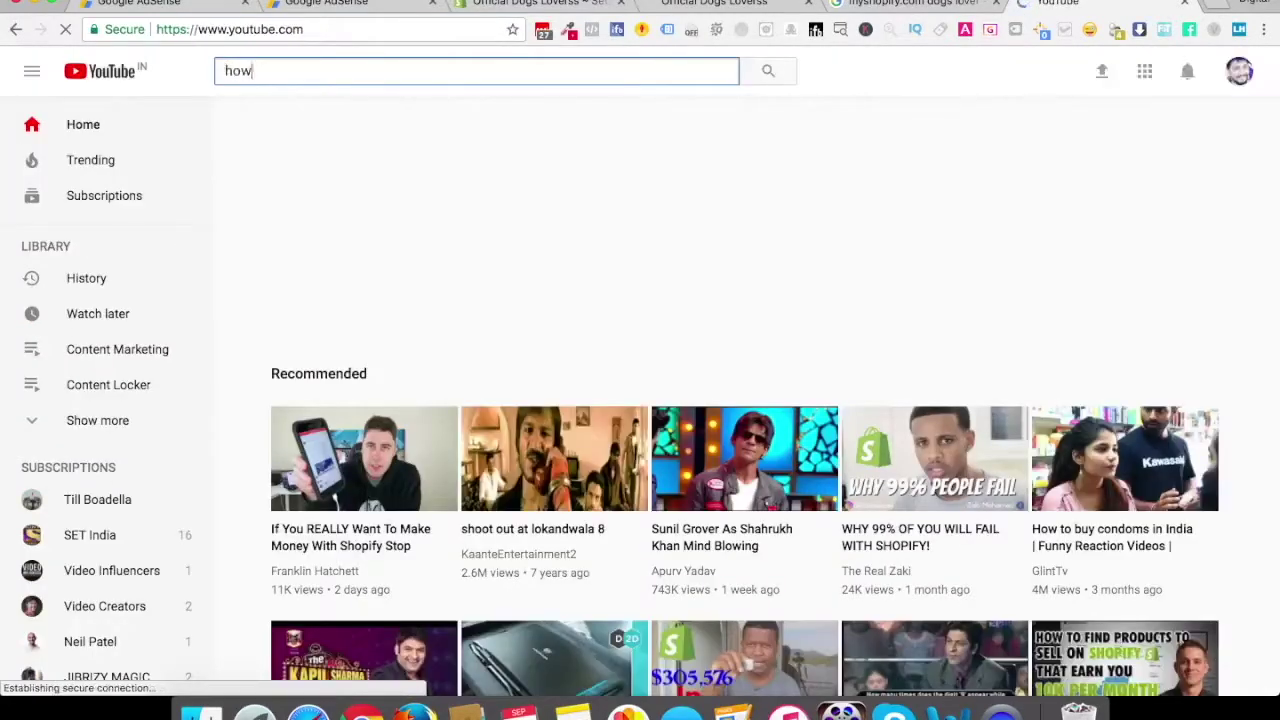
text( to book)
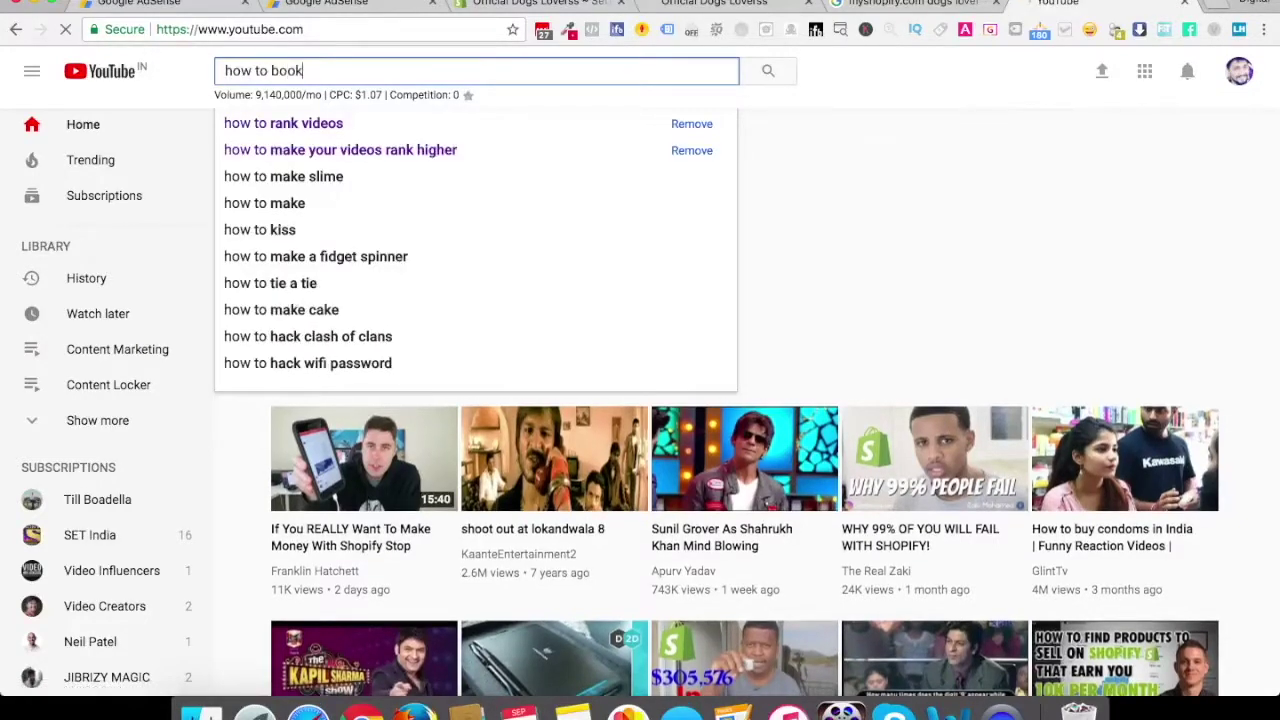
key(super+a)
key(Right)
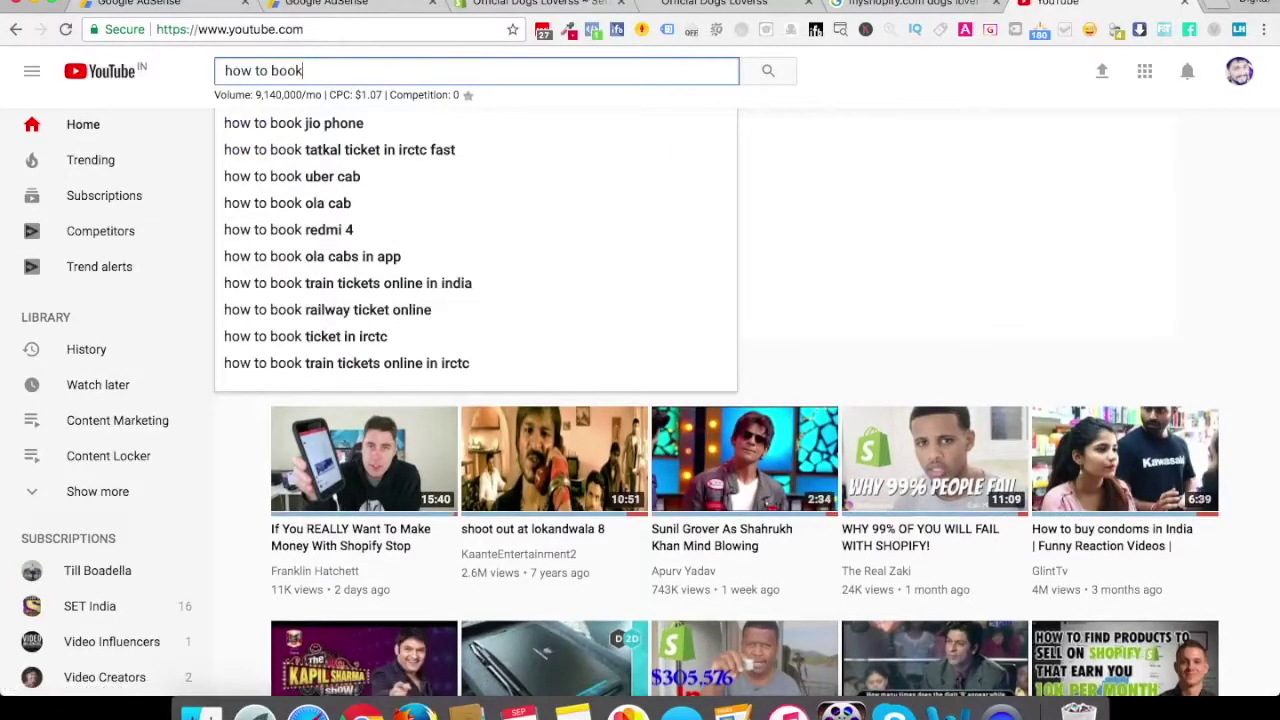
- Load the digitalmarketingforfree.com start-a-blog page from the 'digital' address-bar suggestion
key(super+a)
key(super+l)
text(digital)
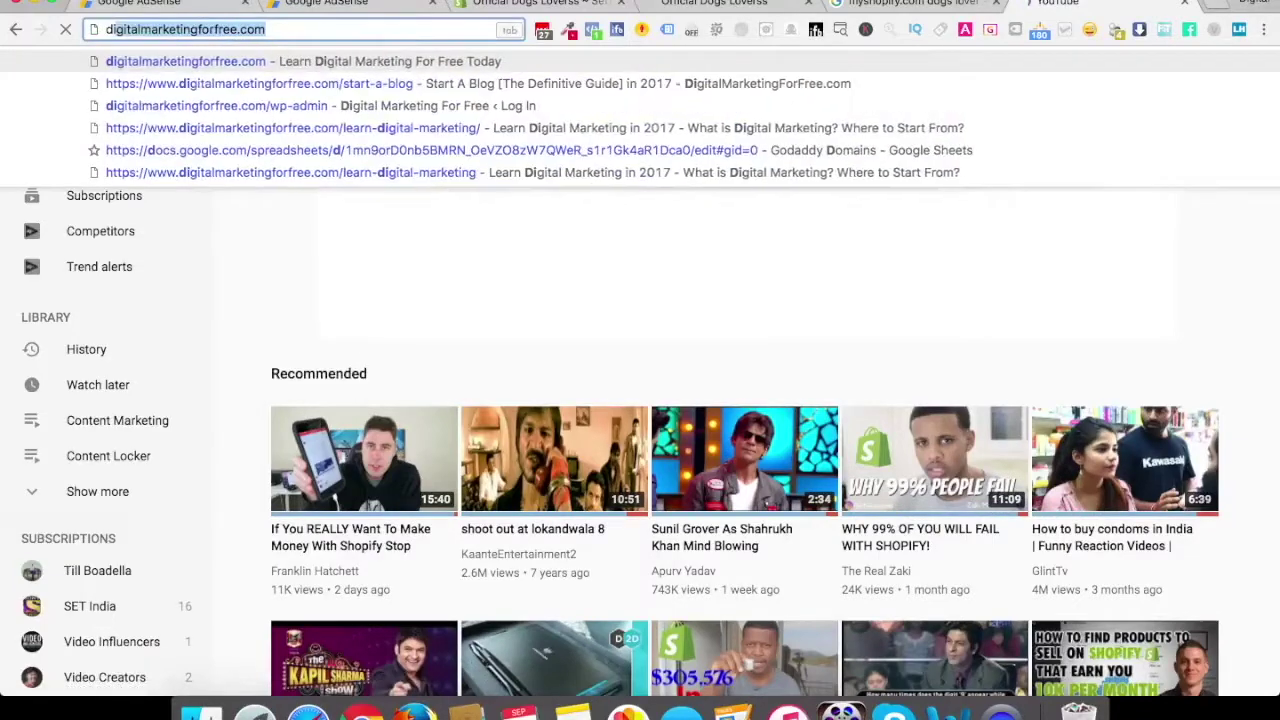
key(Down)
key(Return)
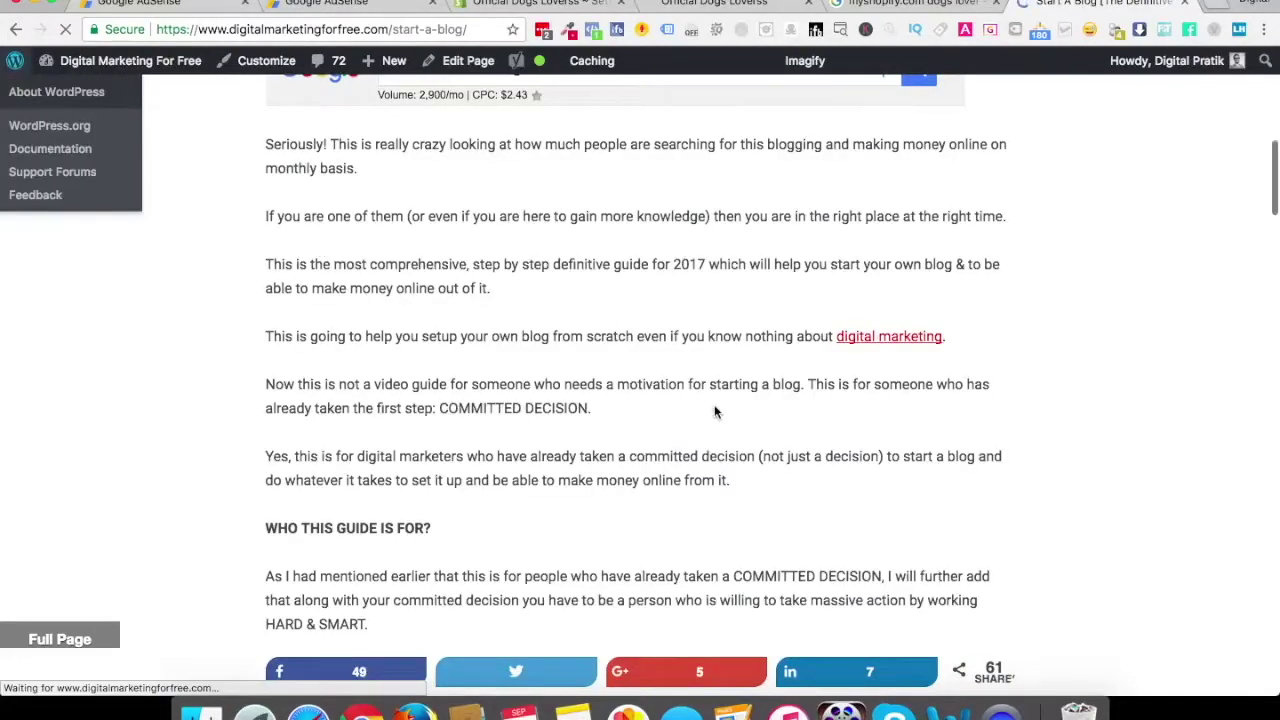
- Read through the start-a-blog article and the Buy A Domain guide's GoDaddy steps
scroll(714, 411, down, 15)
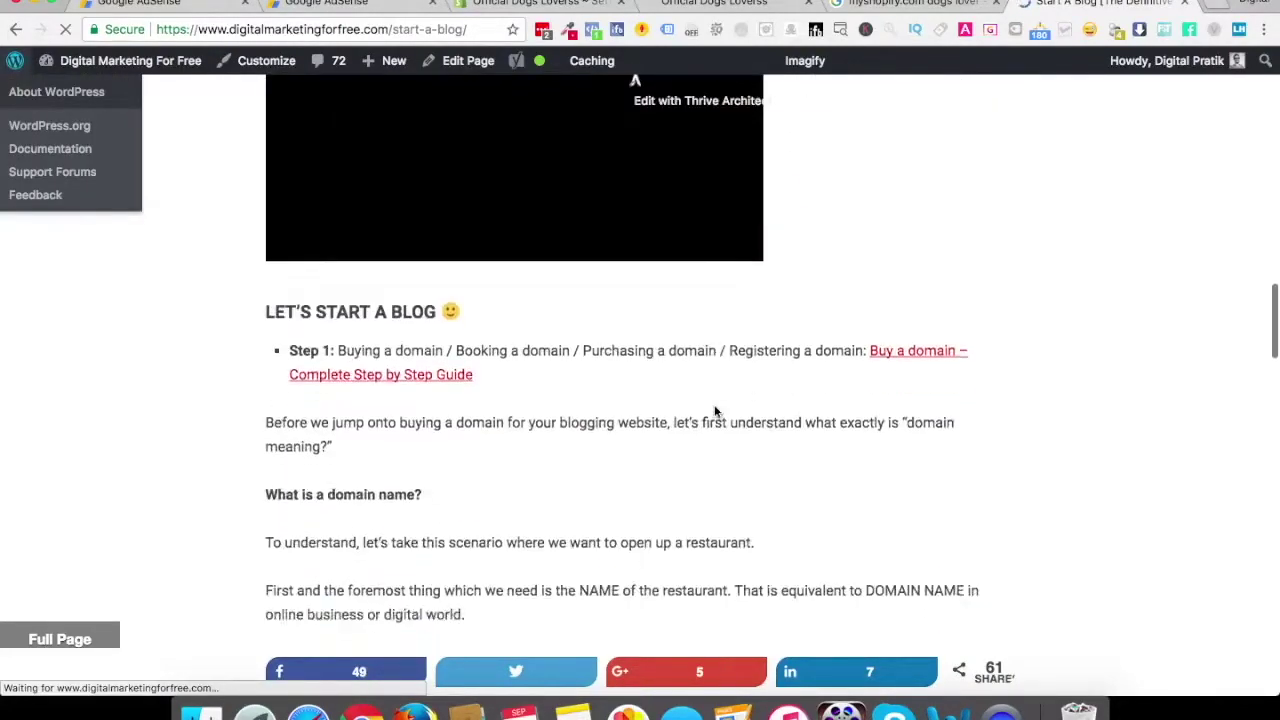
scroll(714, 411, down, 5)
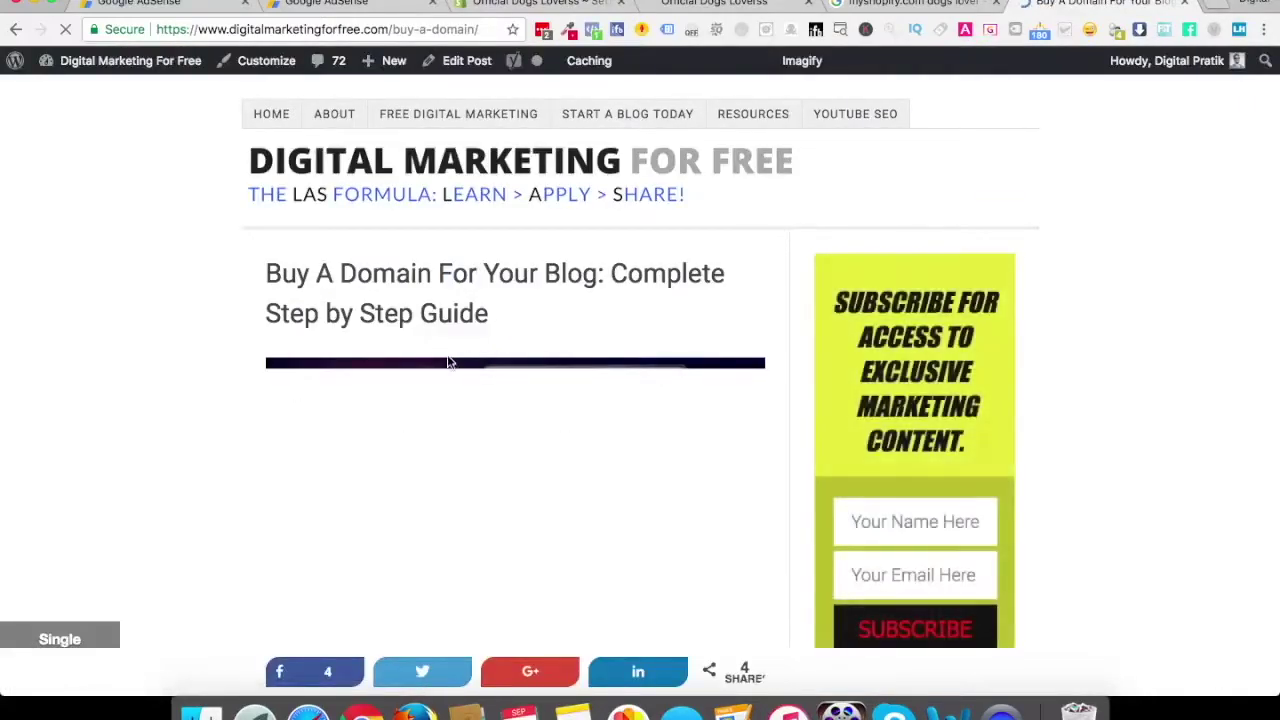
scroll(532, 296, down, 10)
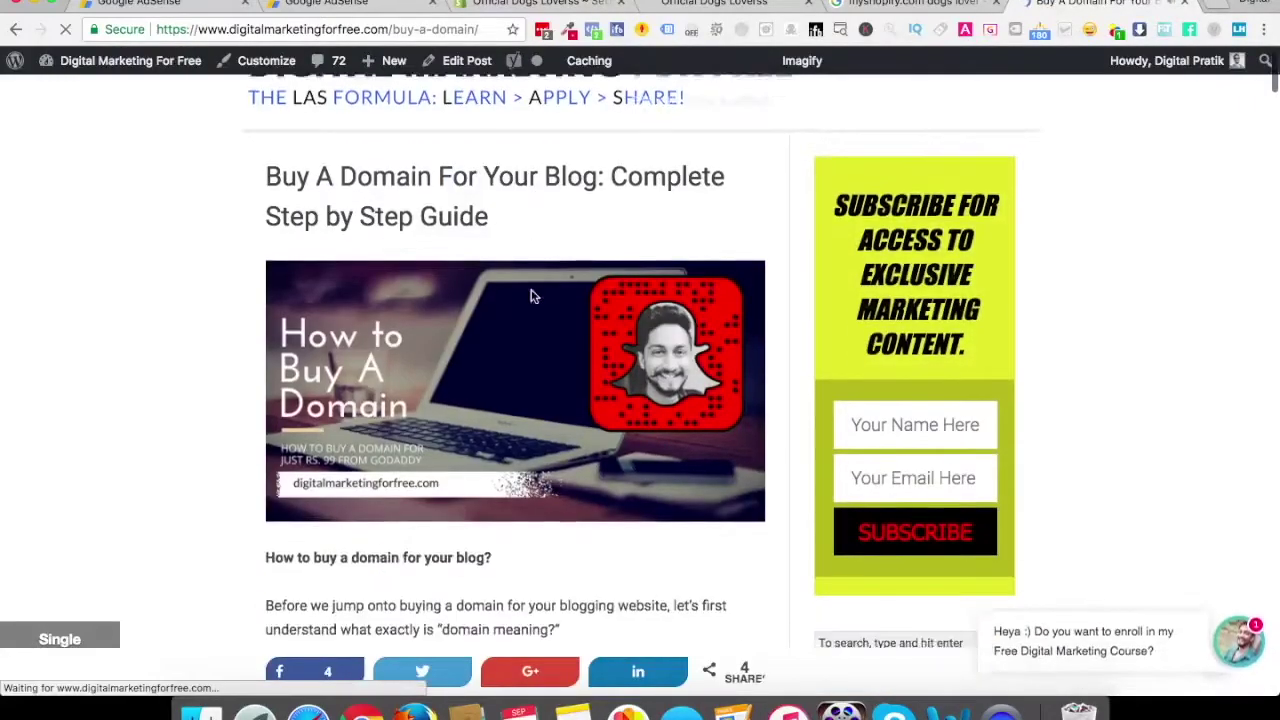
scroll(471, 383, down, 10)
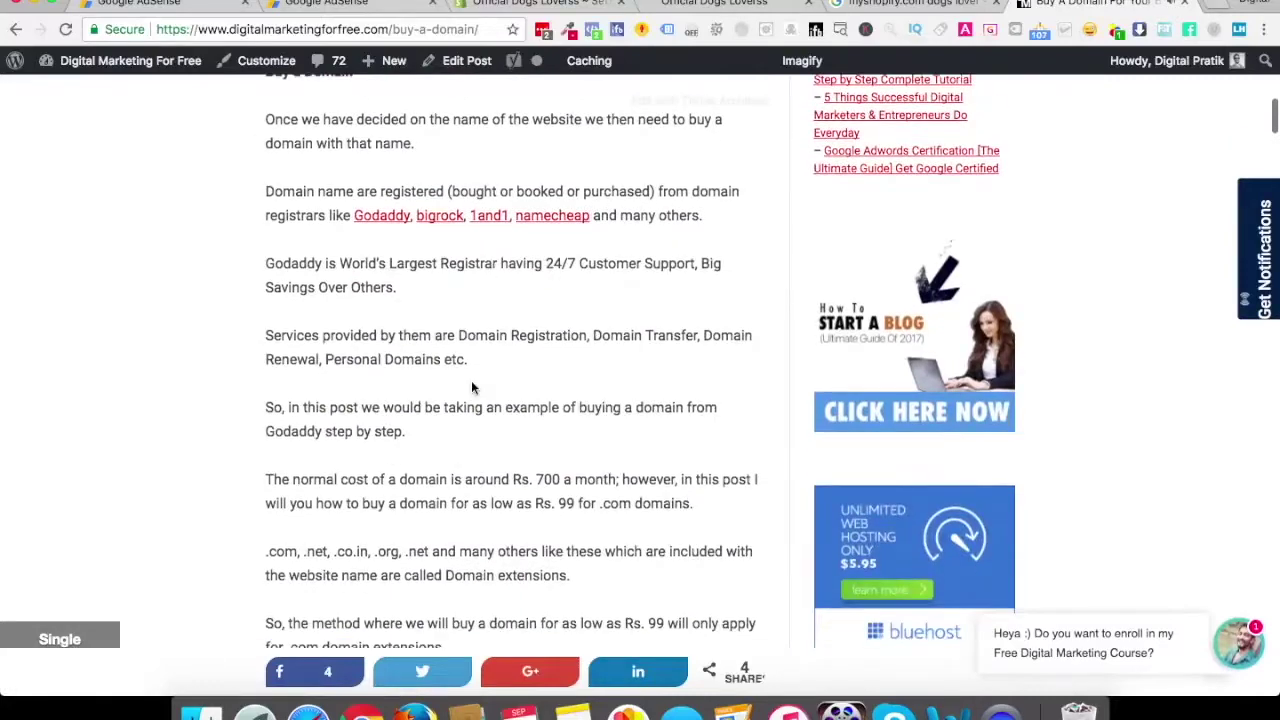
scroll(471, 383, down, 15)
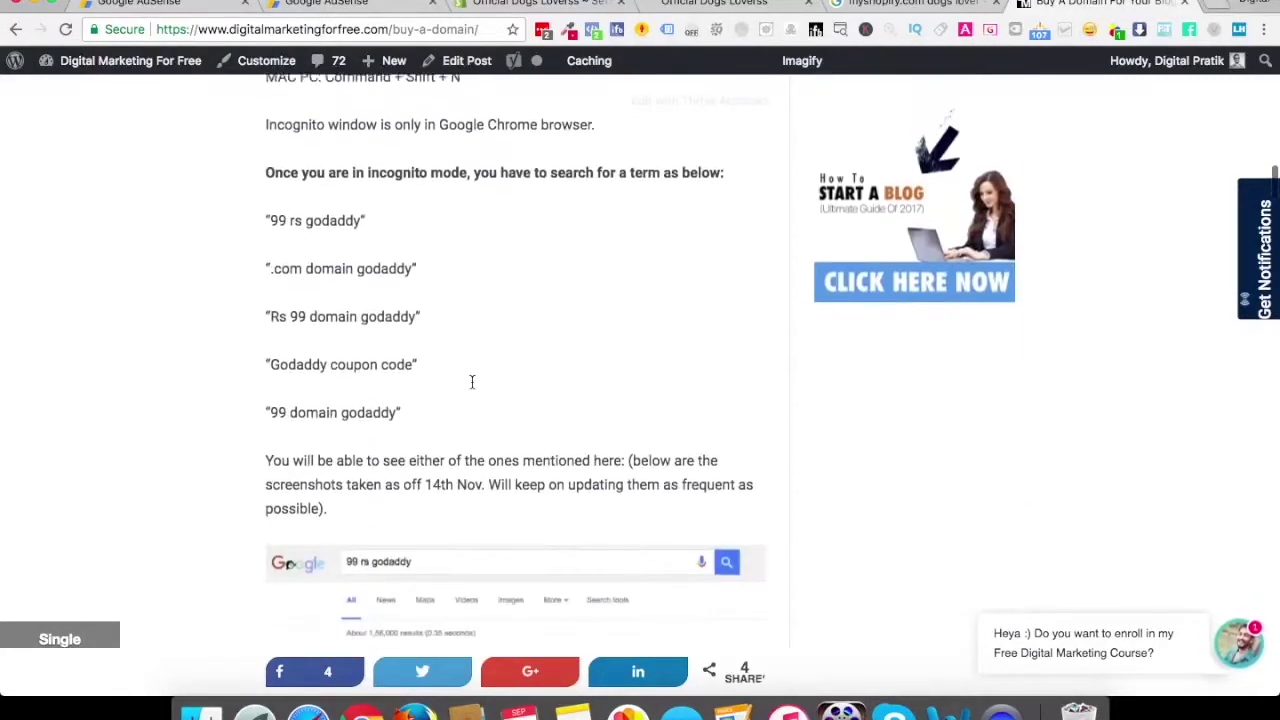
scroll(471, 383, down, 15)
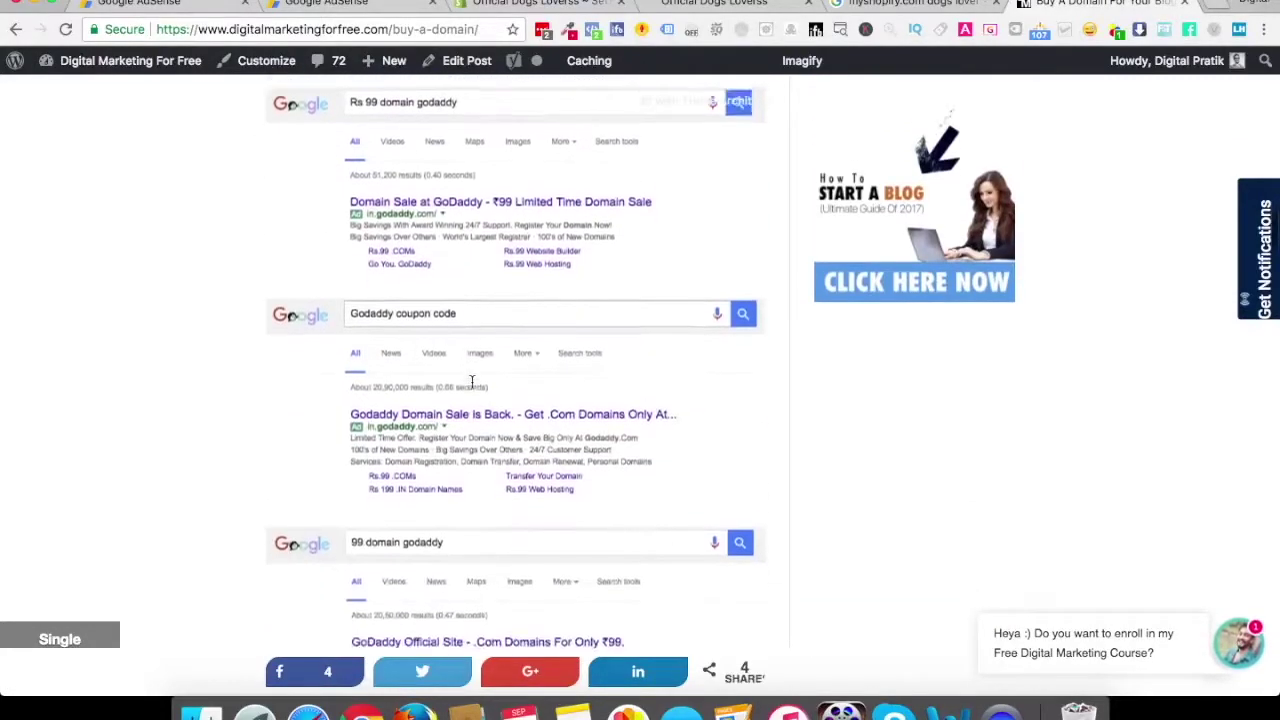
scroll(472, 383, down, 12)
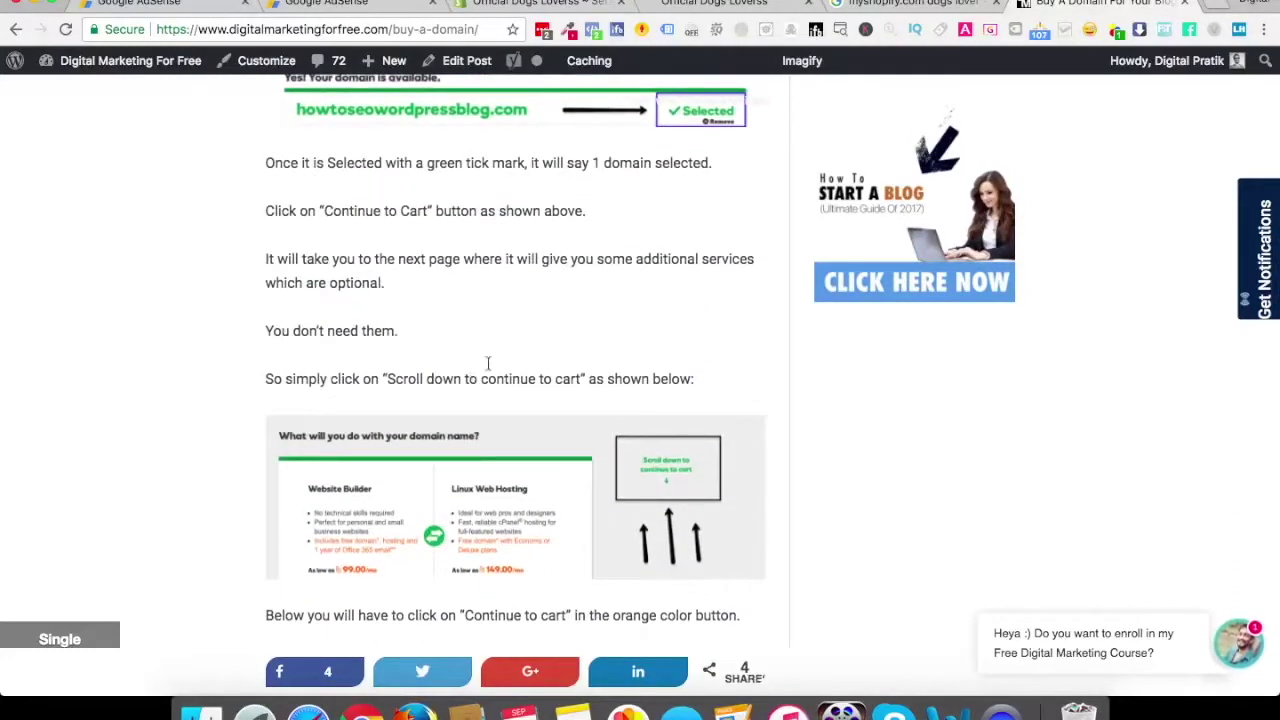
- In the admin, go to Online Store > Domains and choose Connect existing domain
click(741, 8)
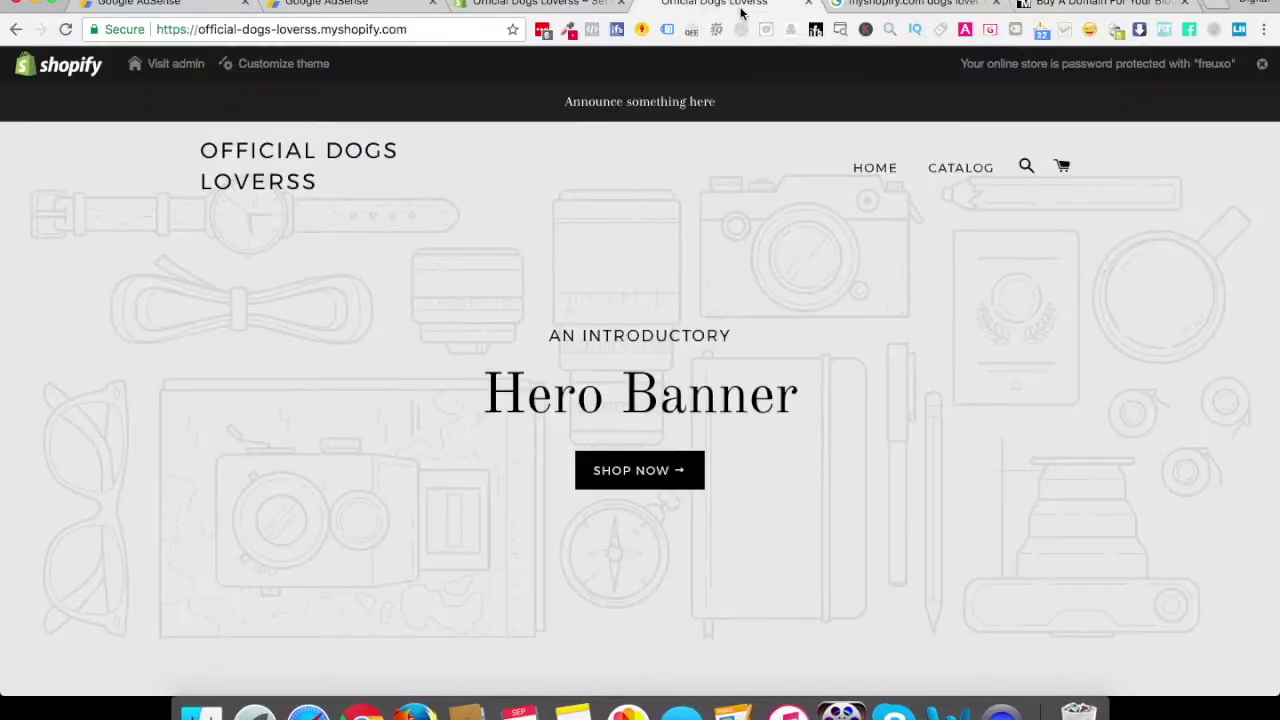
click(537, 12)
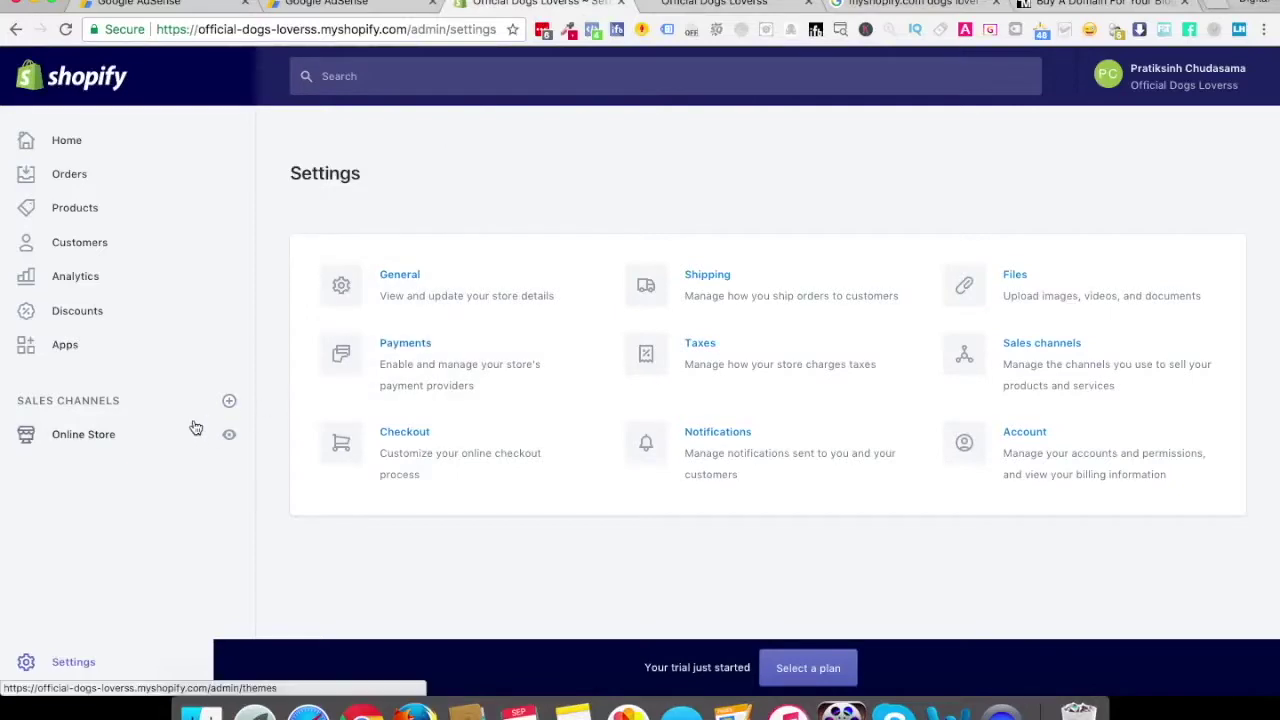
click(106, 445)
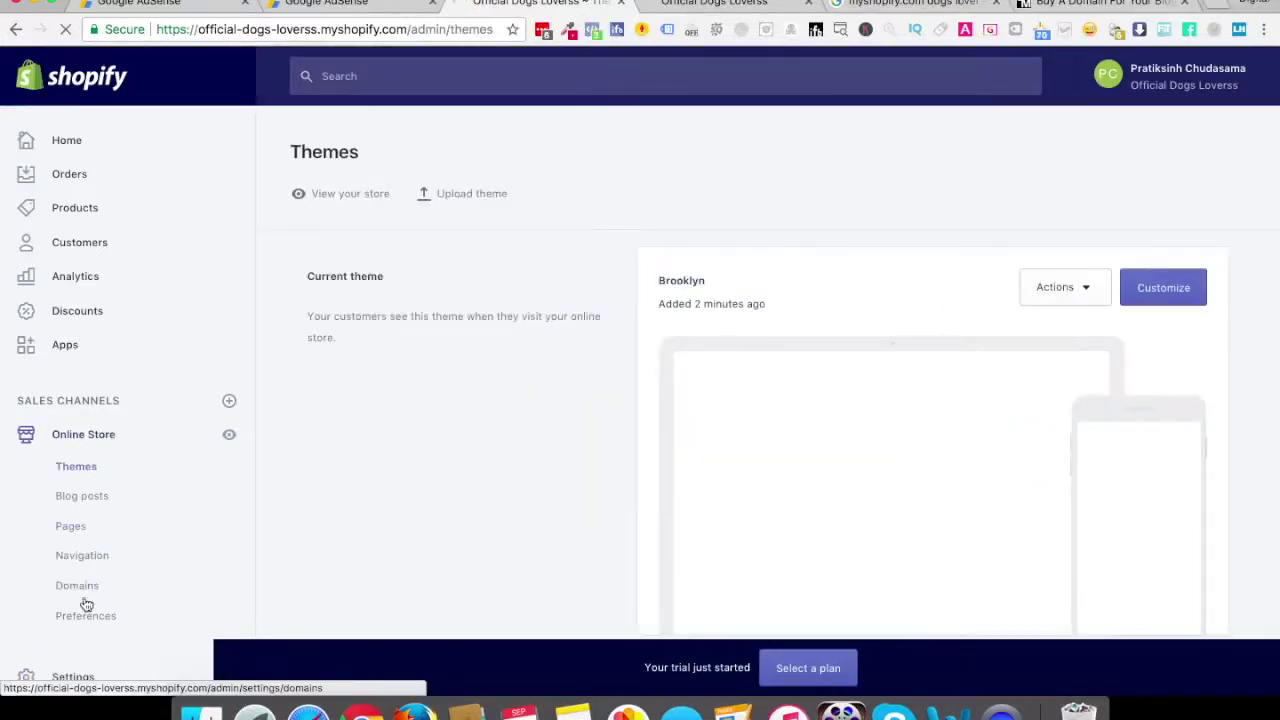
click(84, 593)
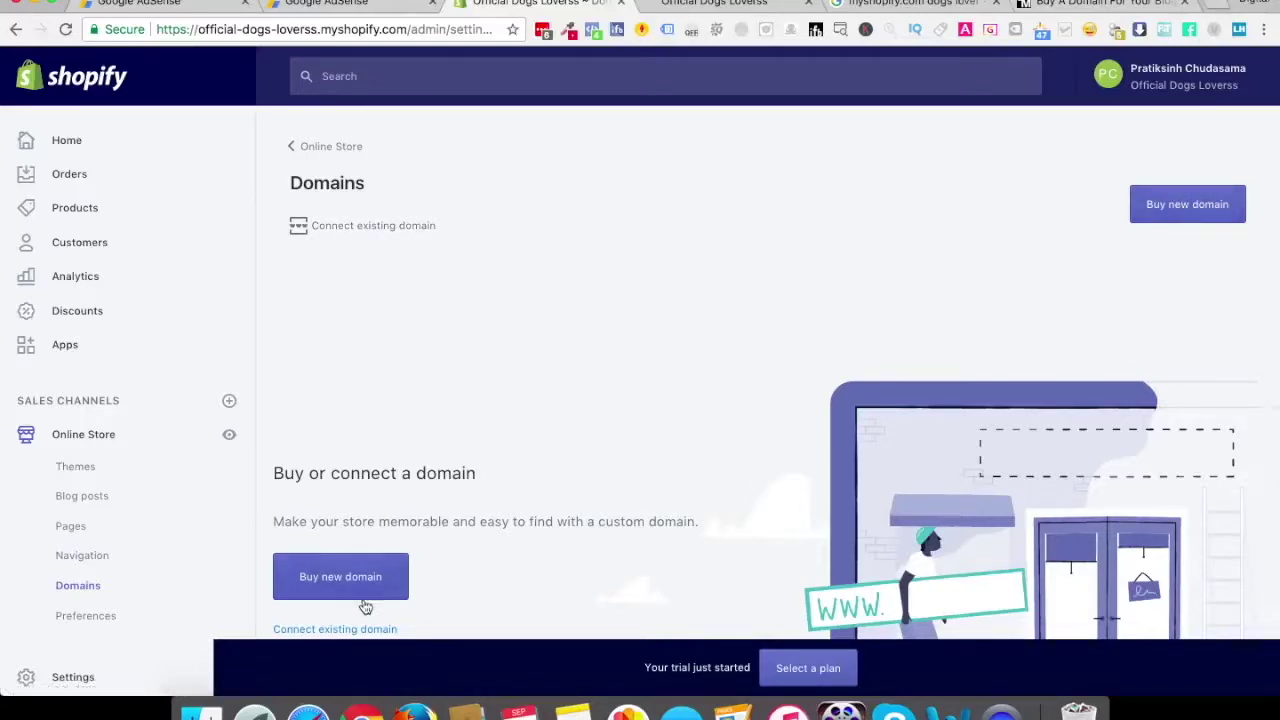
scroll(380, 572, down, 5)
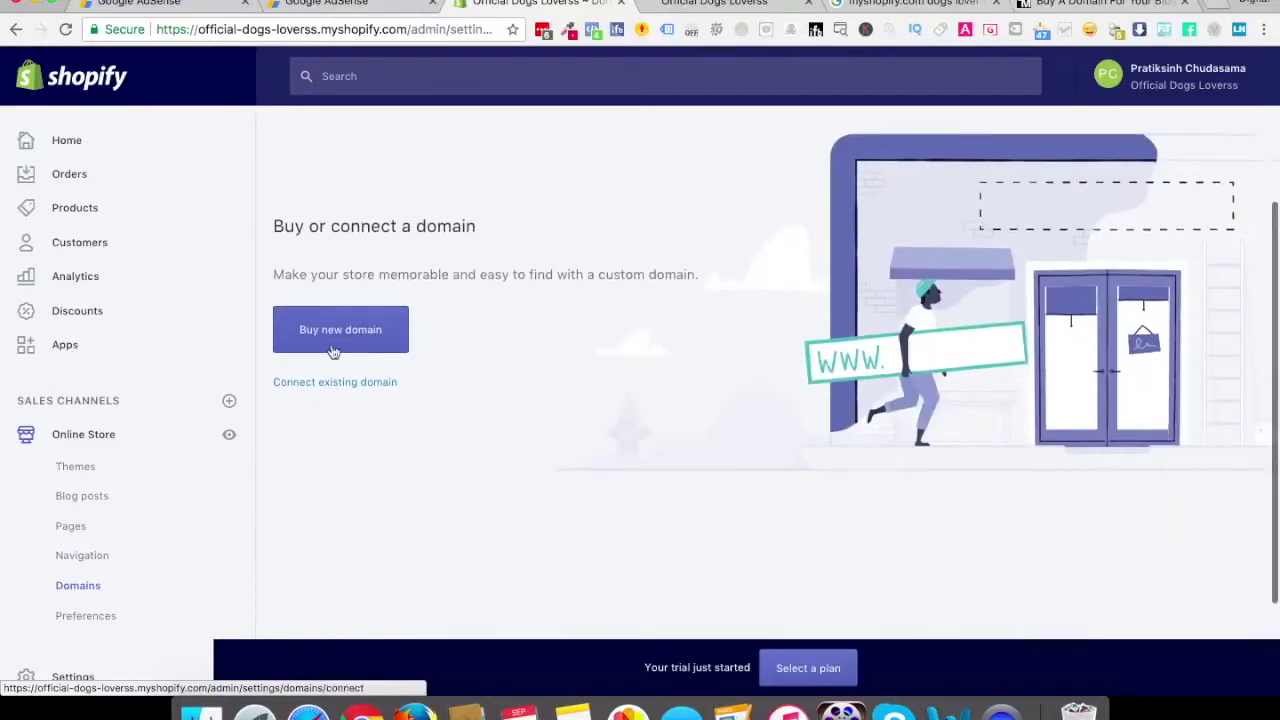
scroll(350, 330, up, 5)
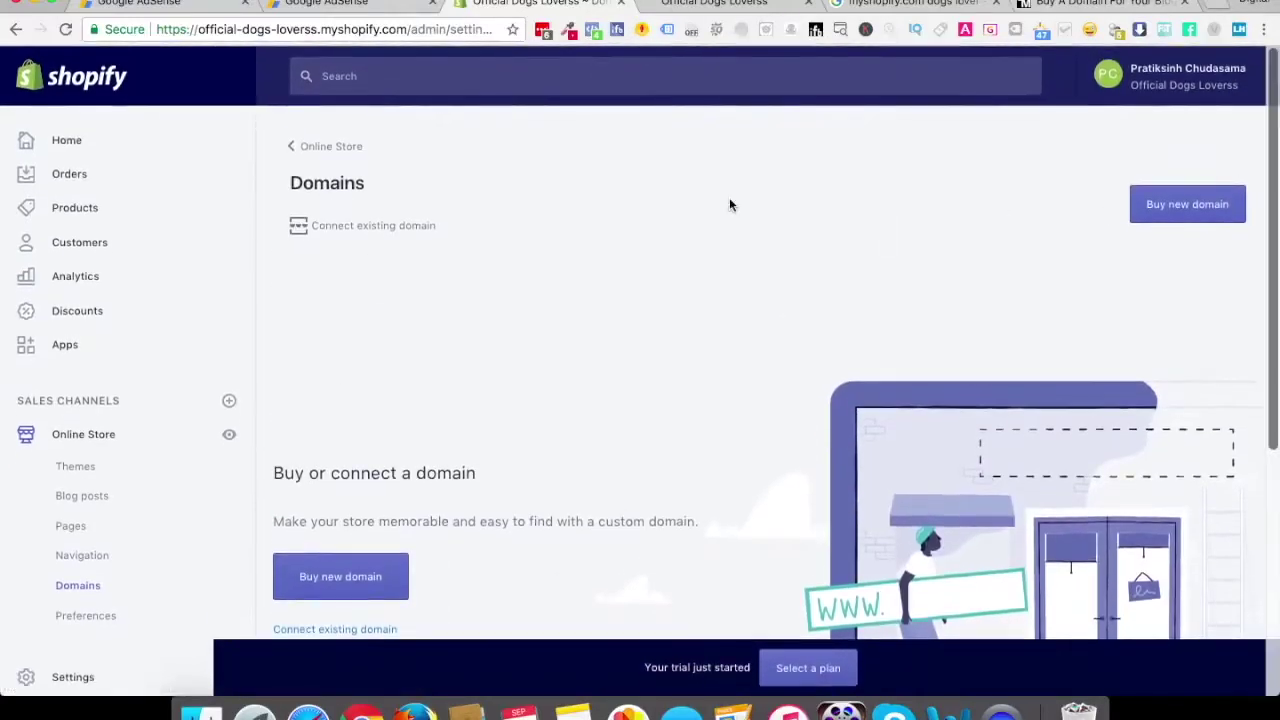
click(332, 228)
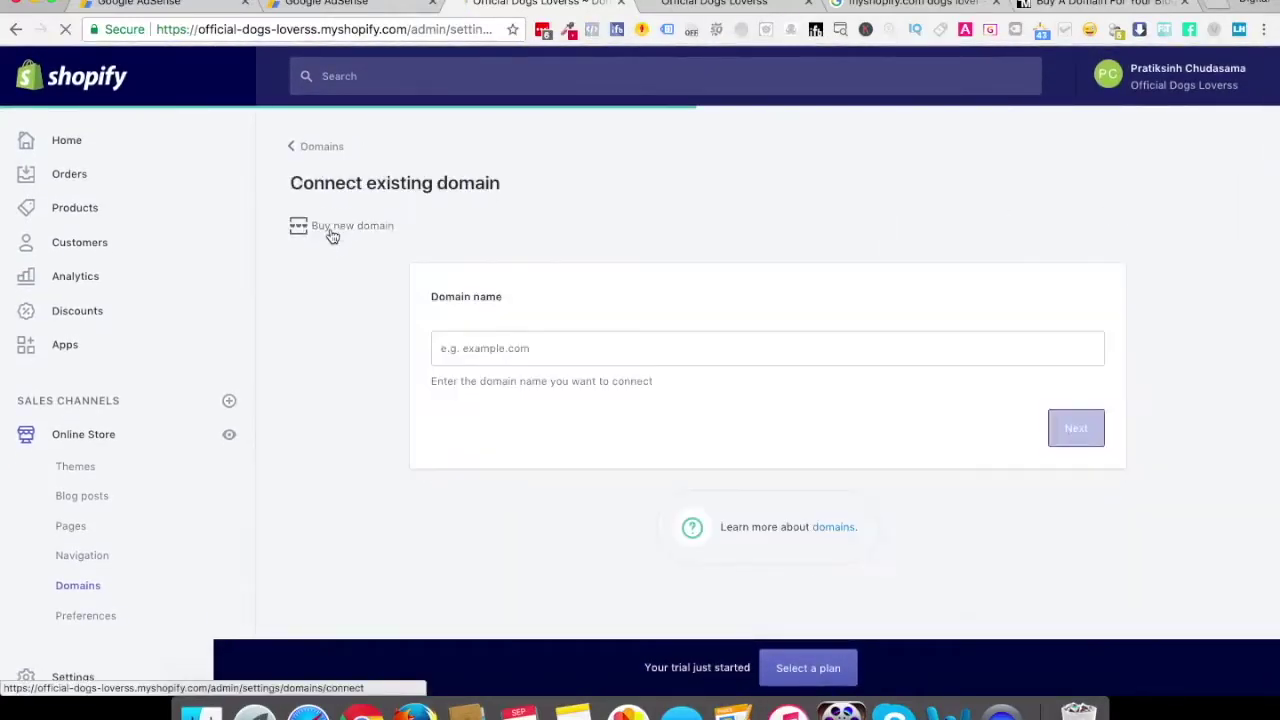
- Enter officialdogslover.com as the existing domain and continue
click(500, 350)
text(off)
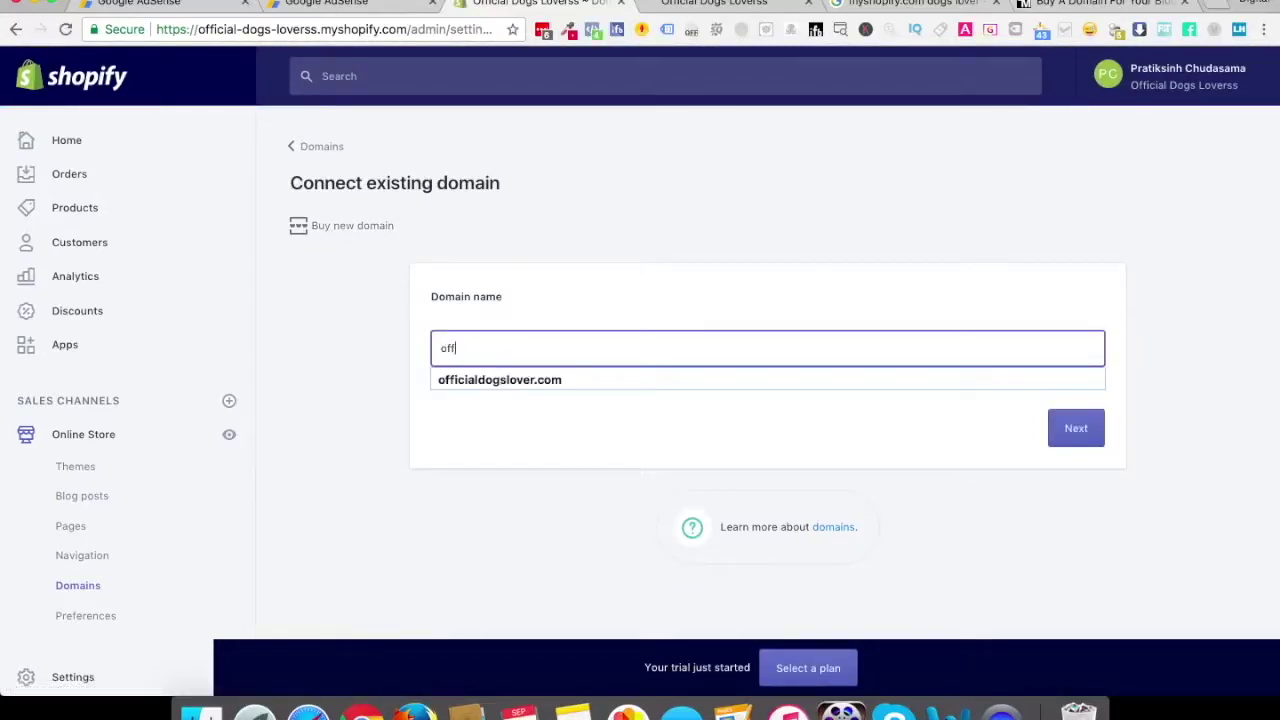
text(ic)
key(Down)
key(Return)
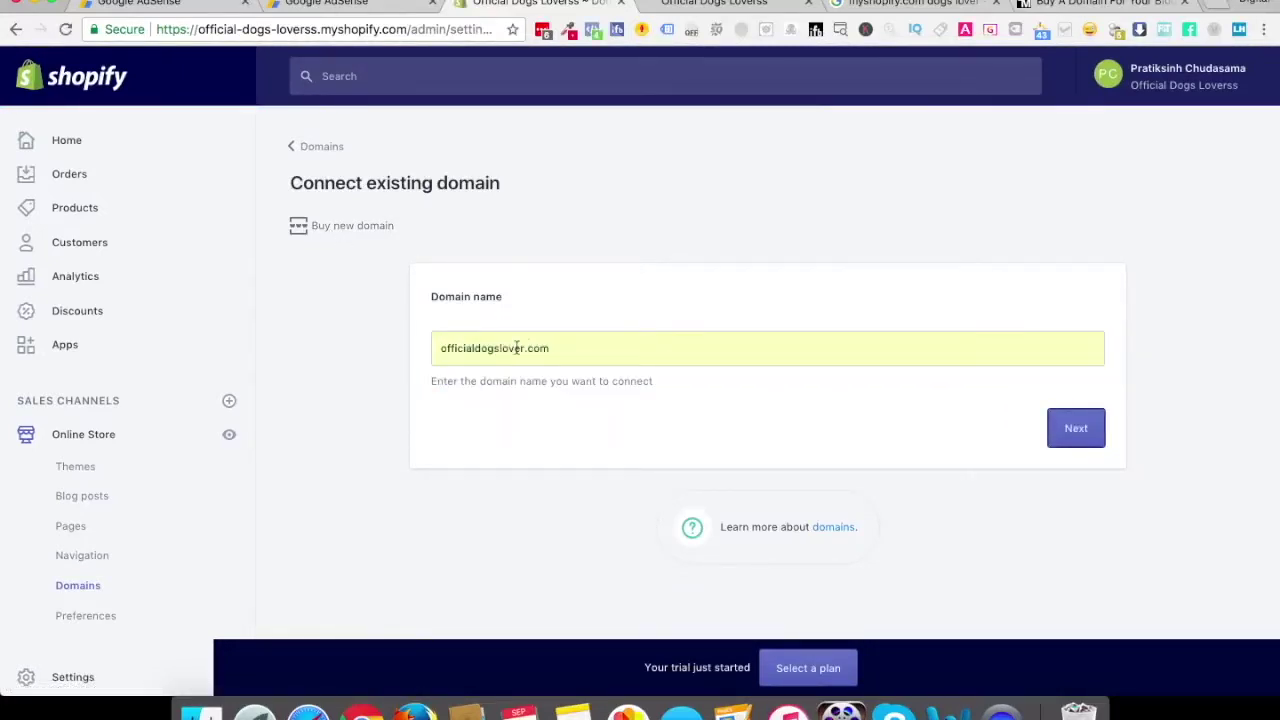
click(1076, 429)
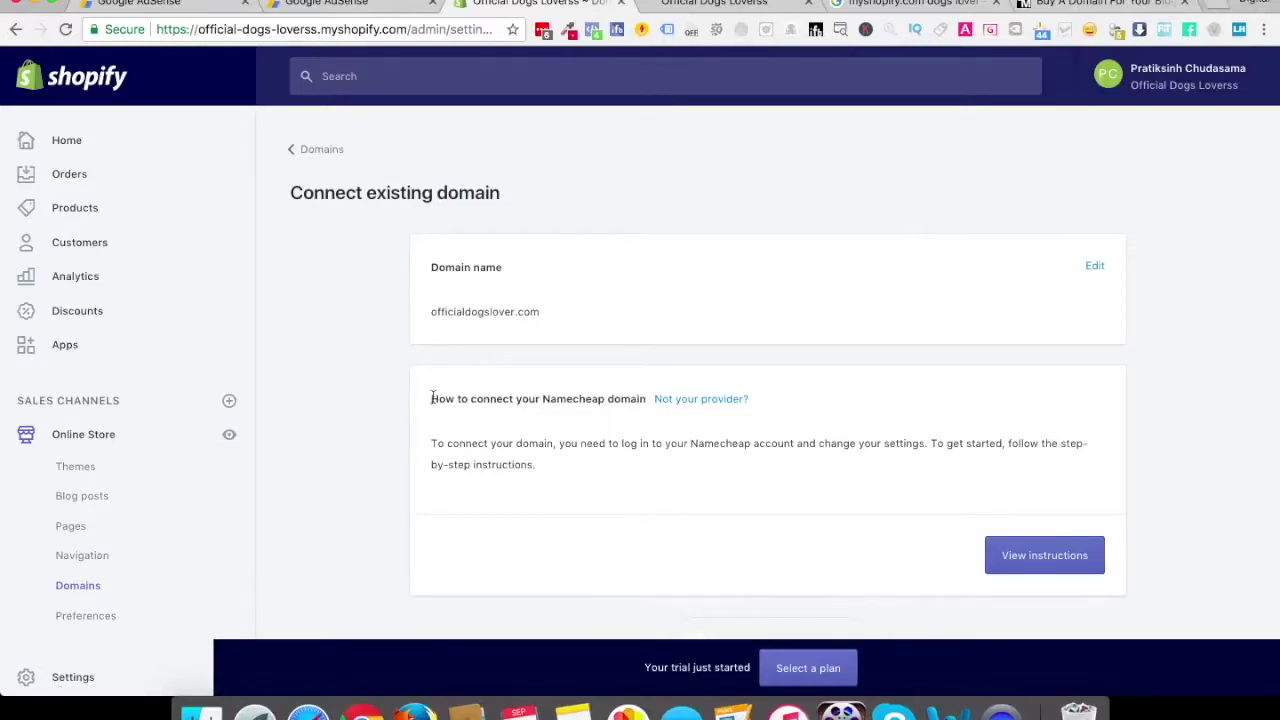
- Review the Namecheap connection heading and the officialdogslover domain name
drag(431, 397, 619, 397)
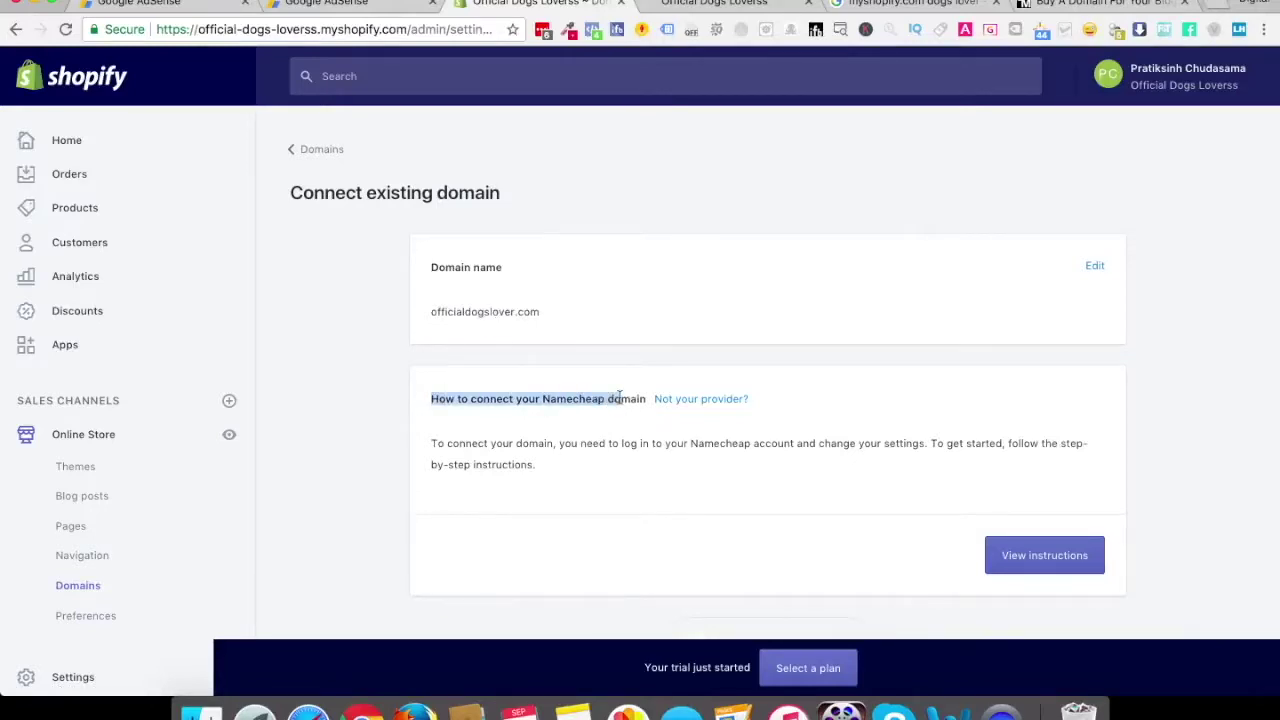
click(567, 398)
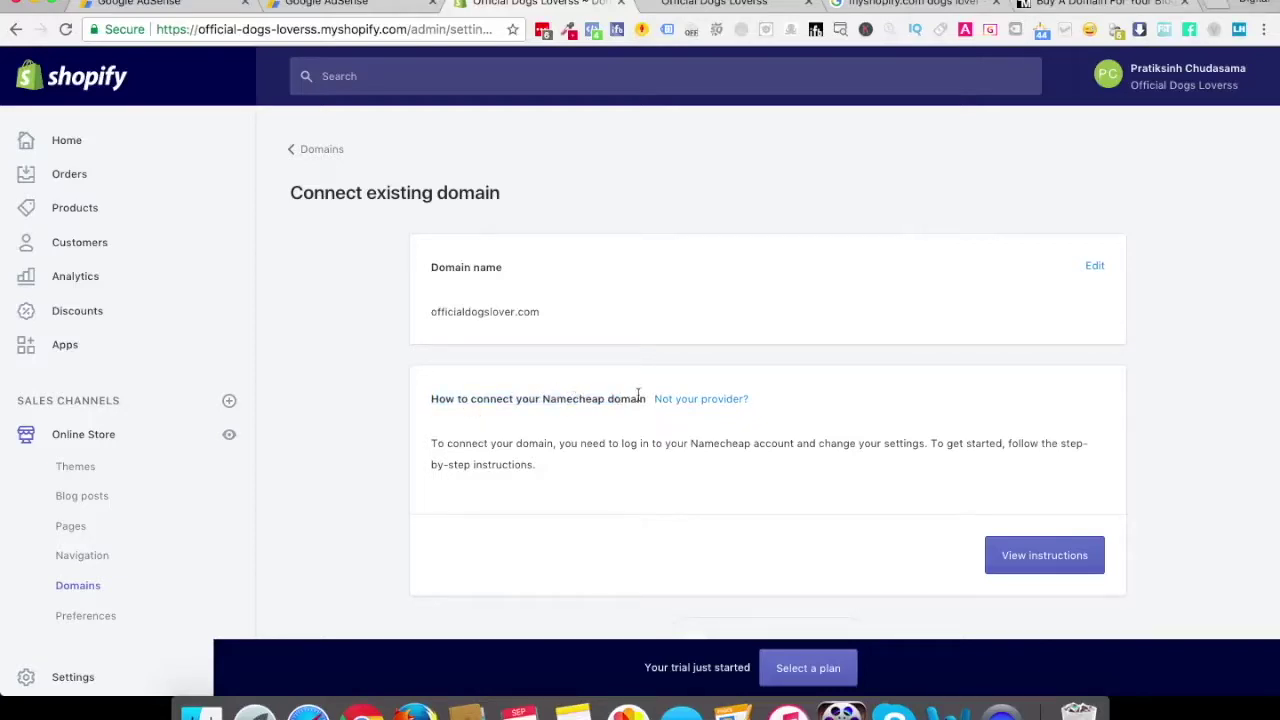
double_click(483, 313)
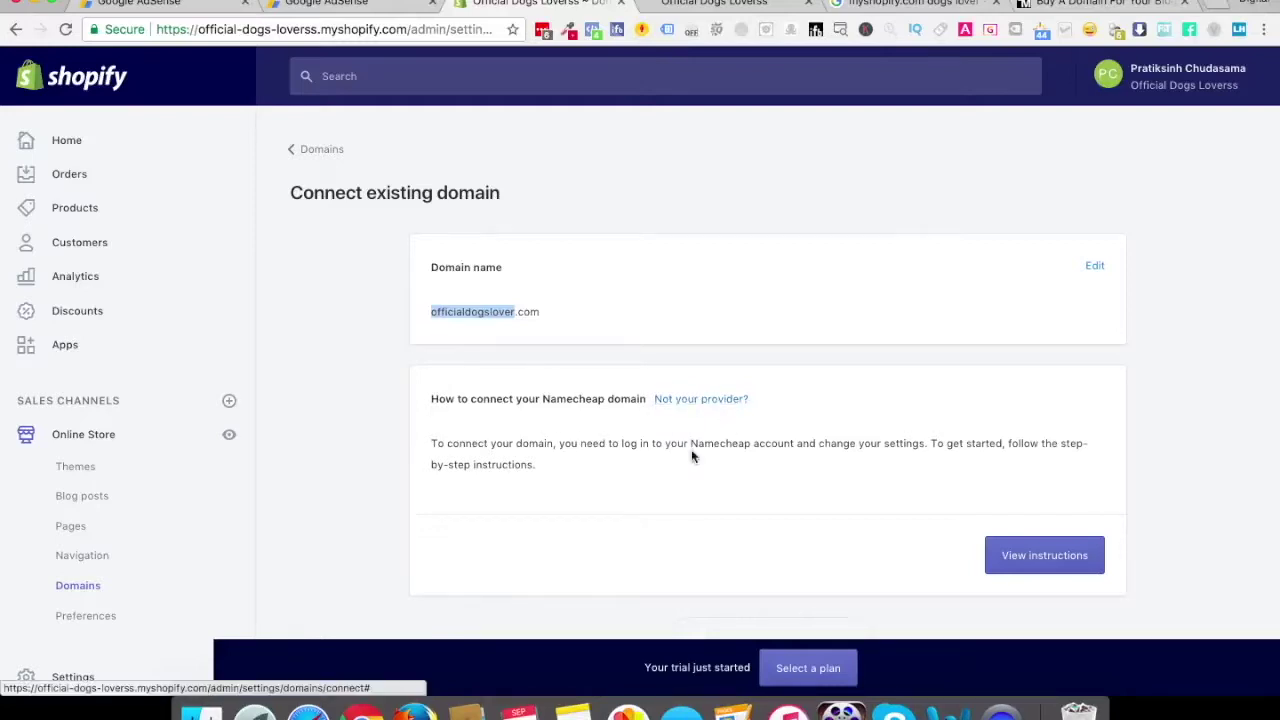
- Expand the Namecheap connection instructions and read through Step 1 of 8
click(1037, 566)
scroll(879, 527, down, 5)
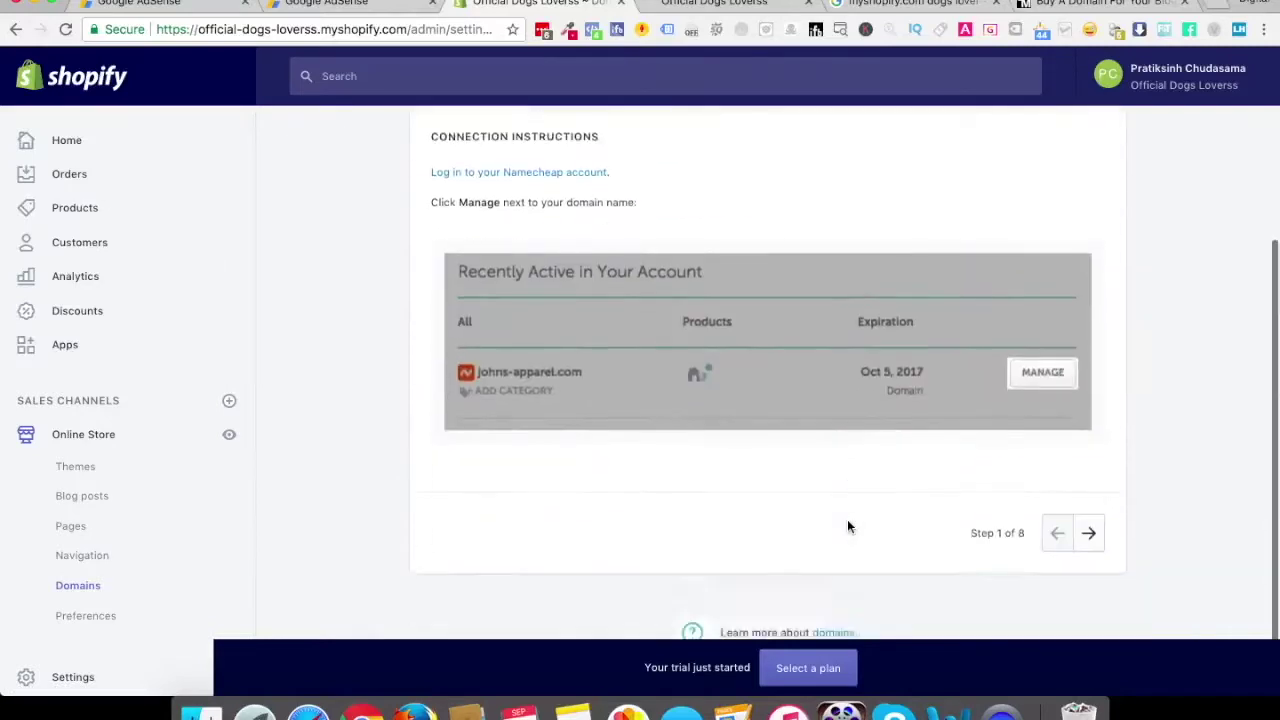
scroll(770, 416, up, 5)
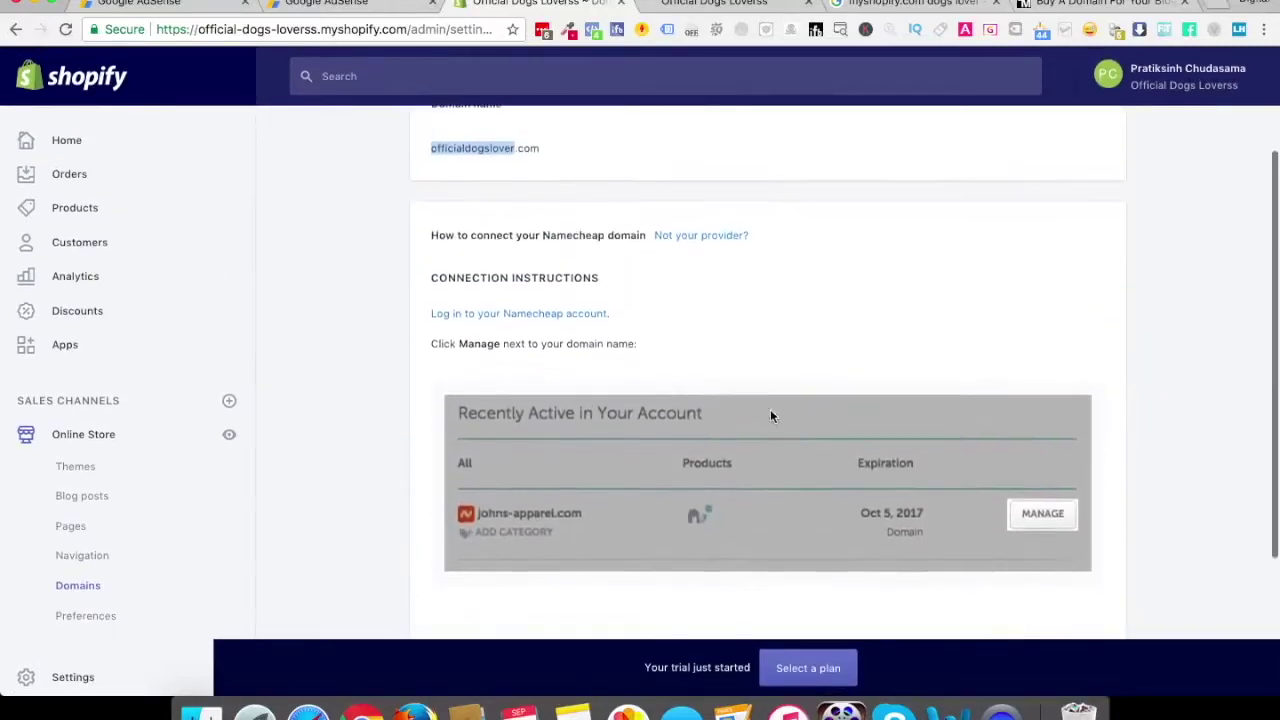
scroll(770, 416, up, 1)
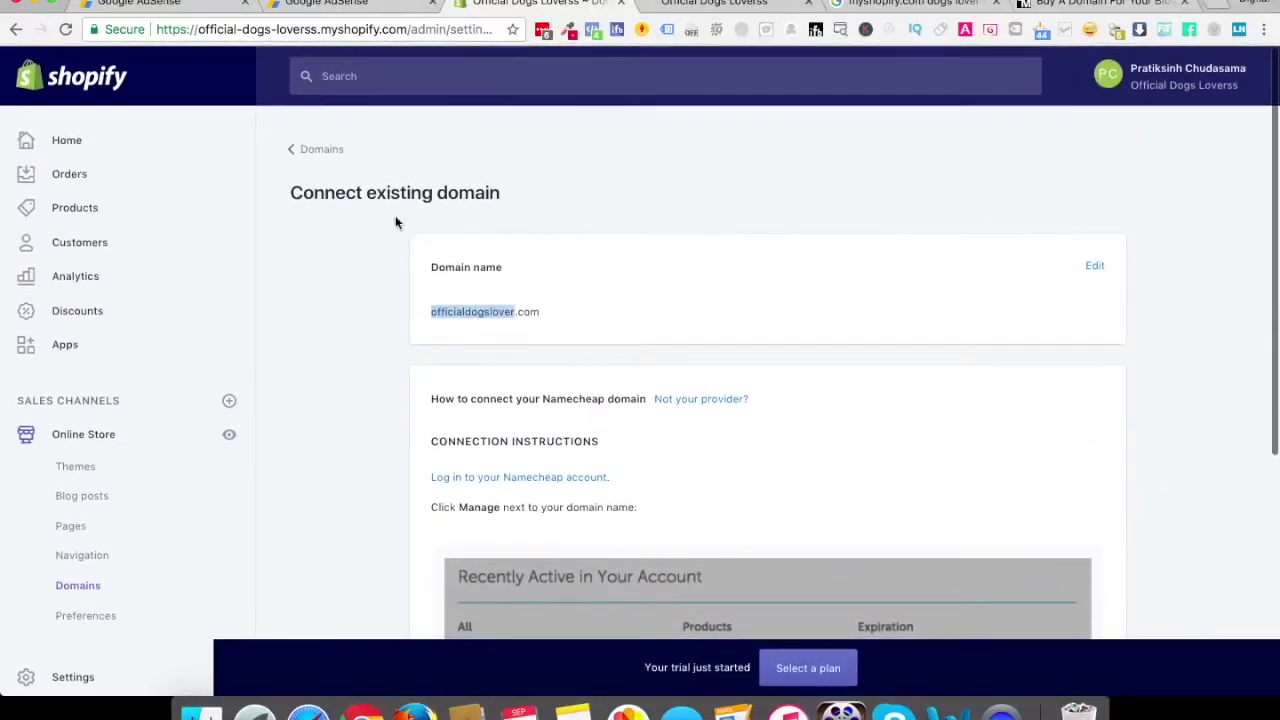
scroll(513, 313, down, 2)
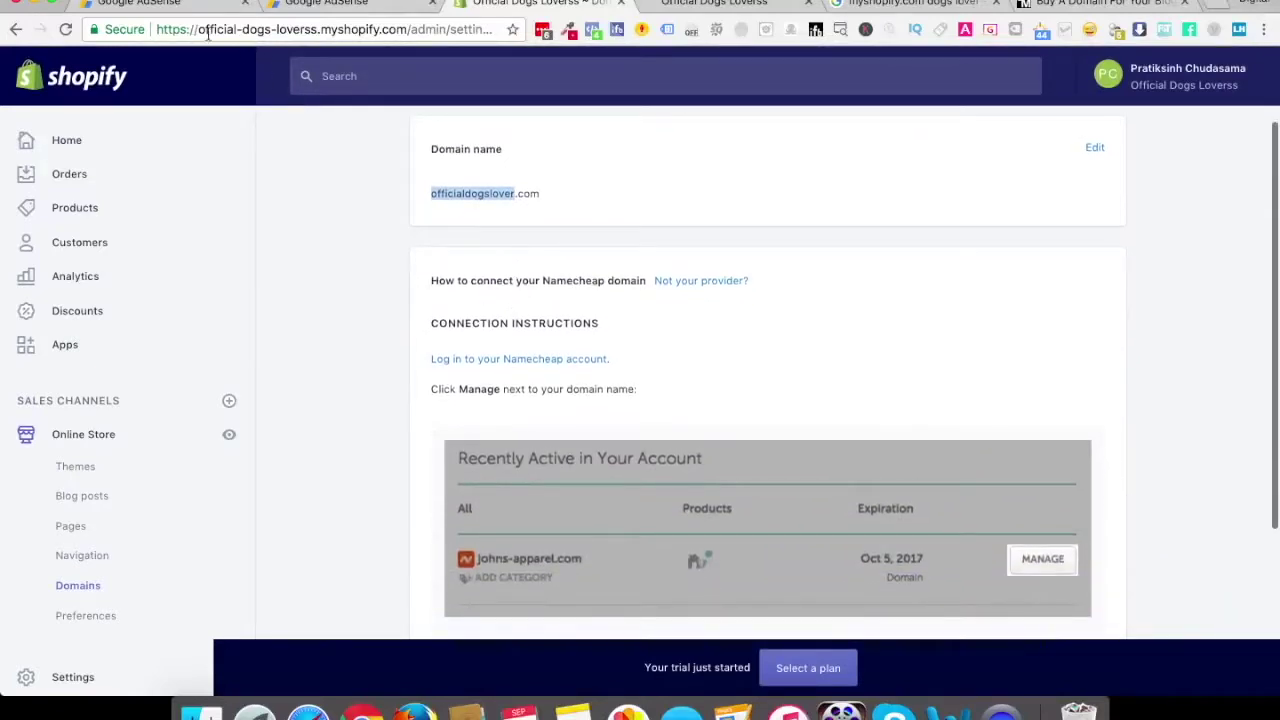
scroll(617, 446, down, 4)
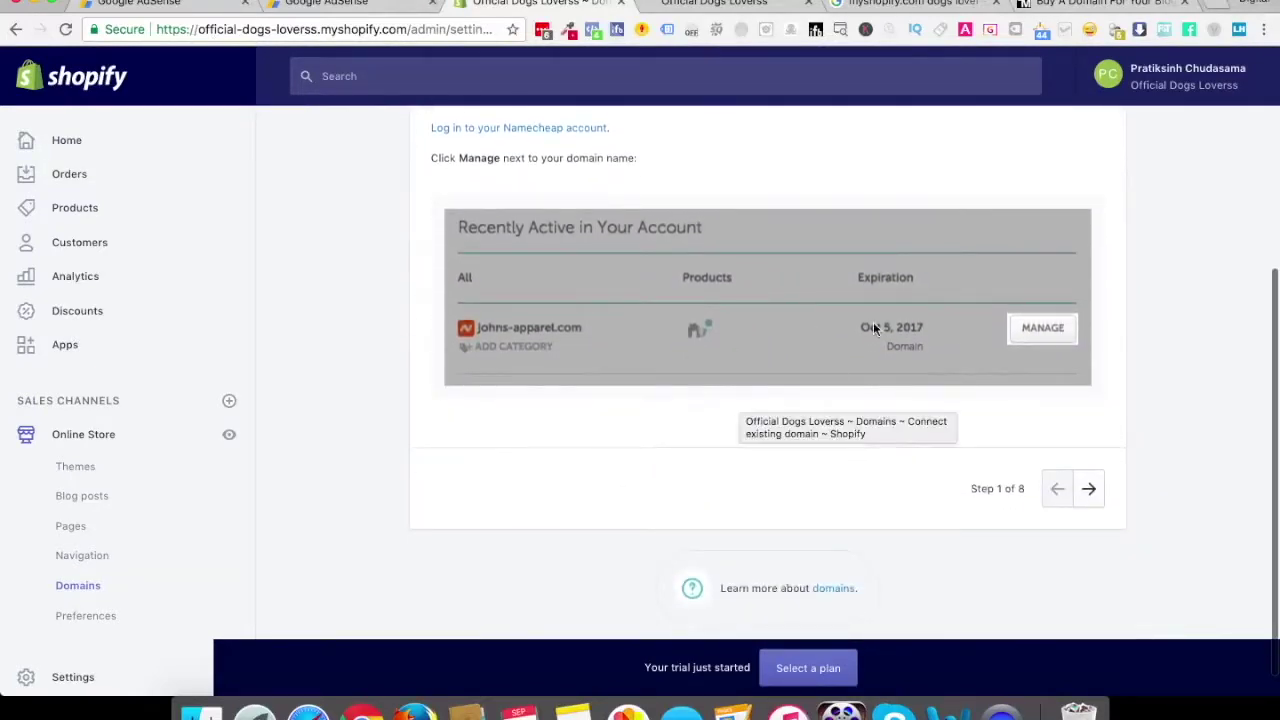
scroll(745, 380, up, 5)
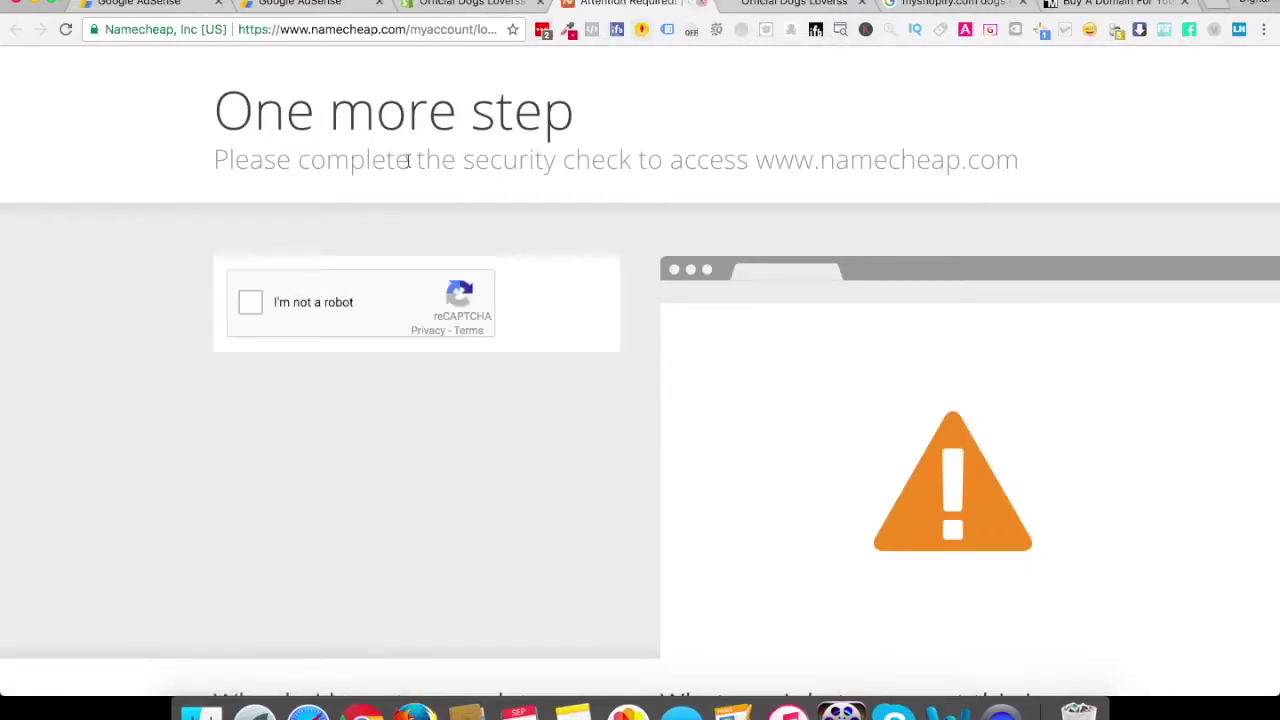
- Pass the reCAPTCHA, sign in to Namecheap with the saved login, and open the Domain List
click(250, 302)
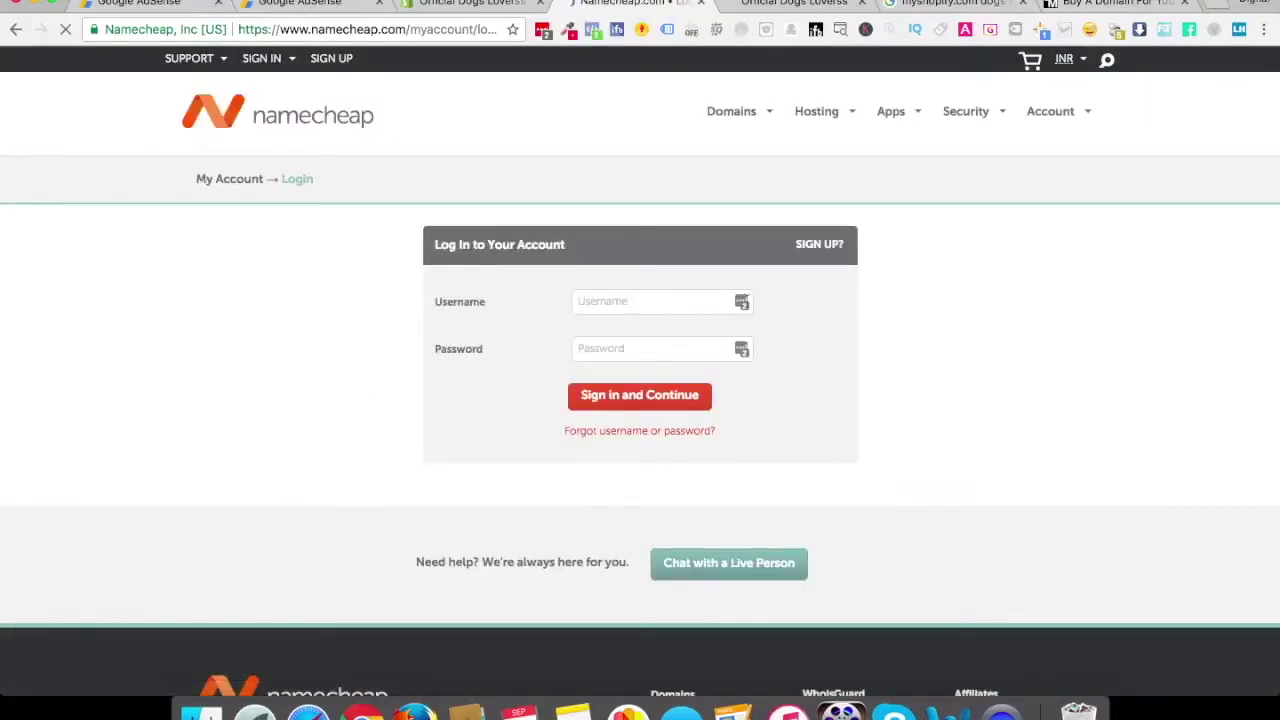
click(655, 301)
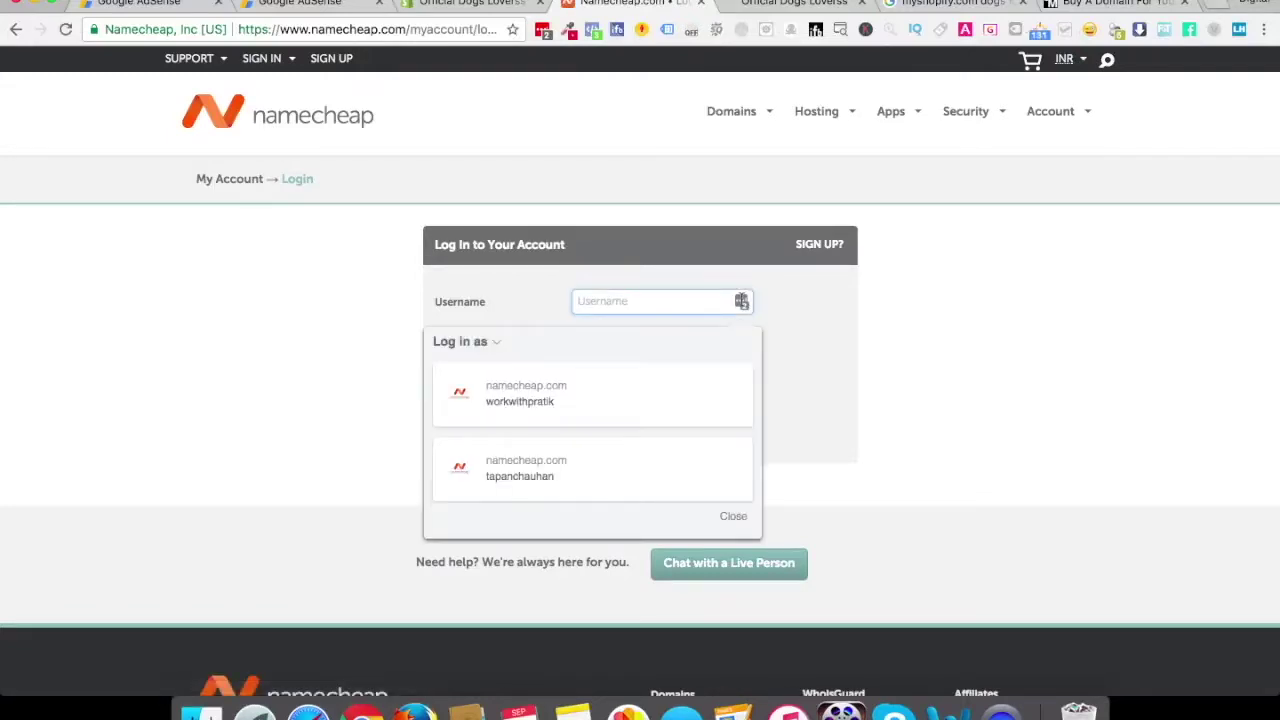
click(534, 403)
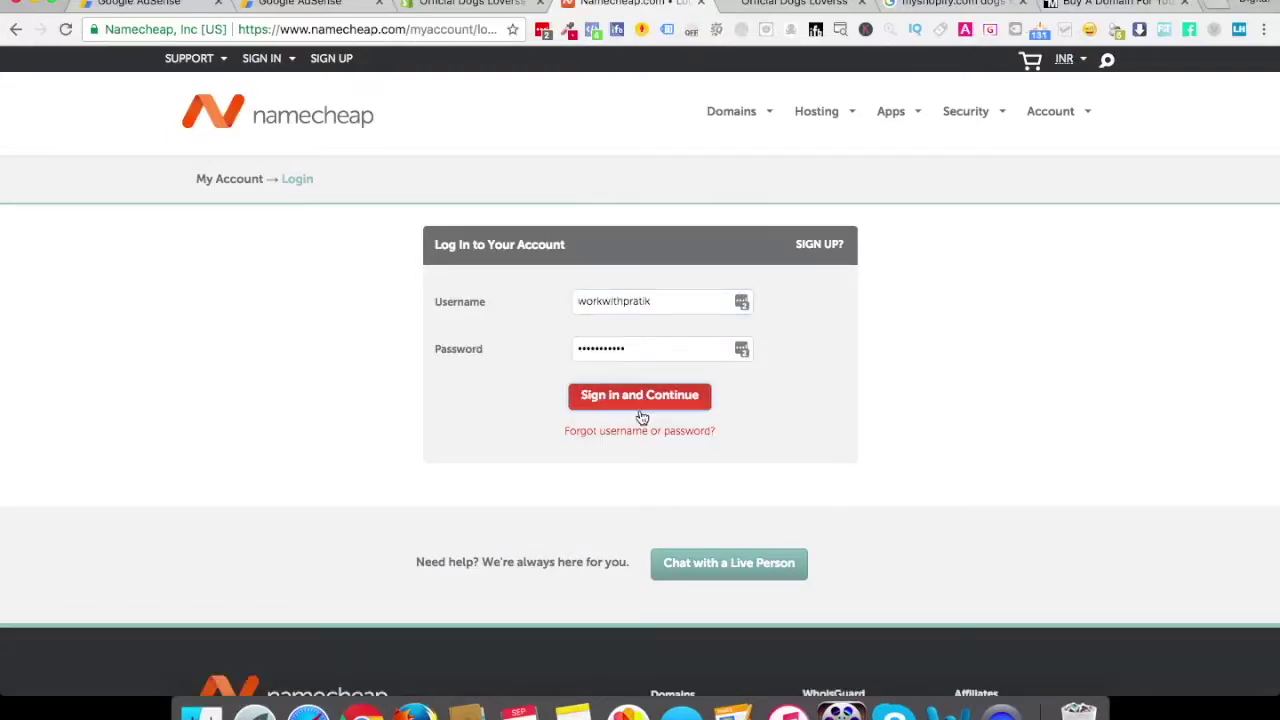
click(641, 407)
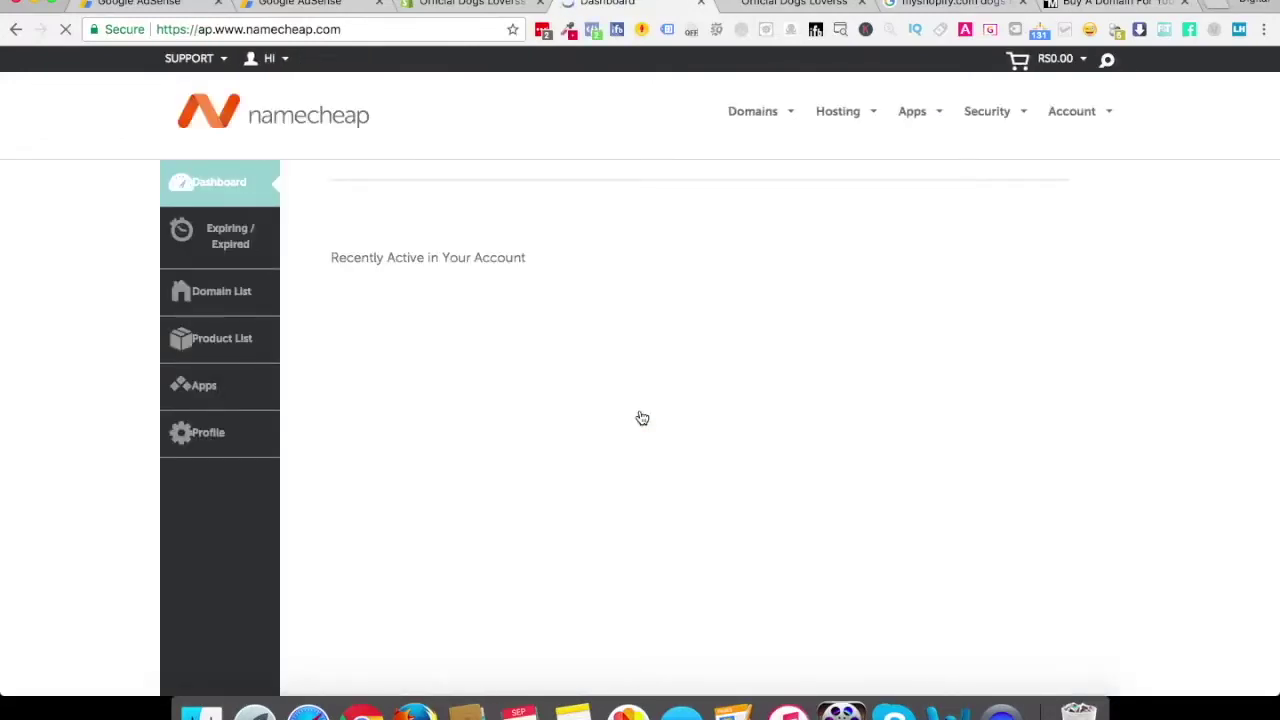
click(222, 293)
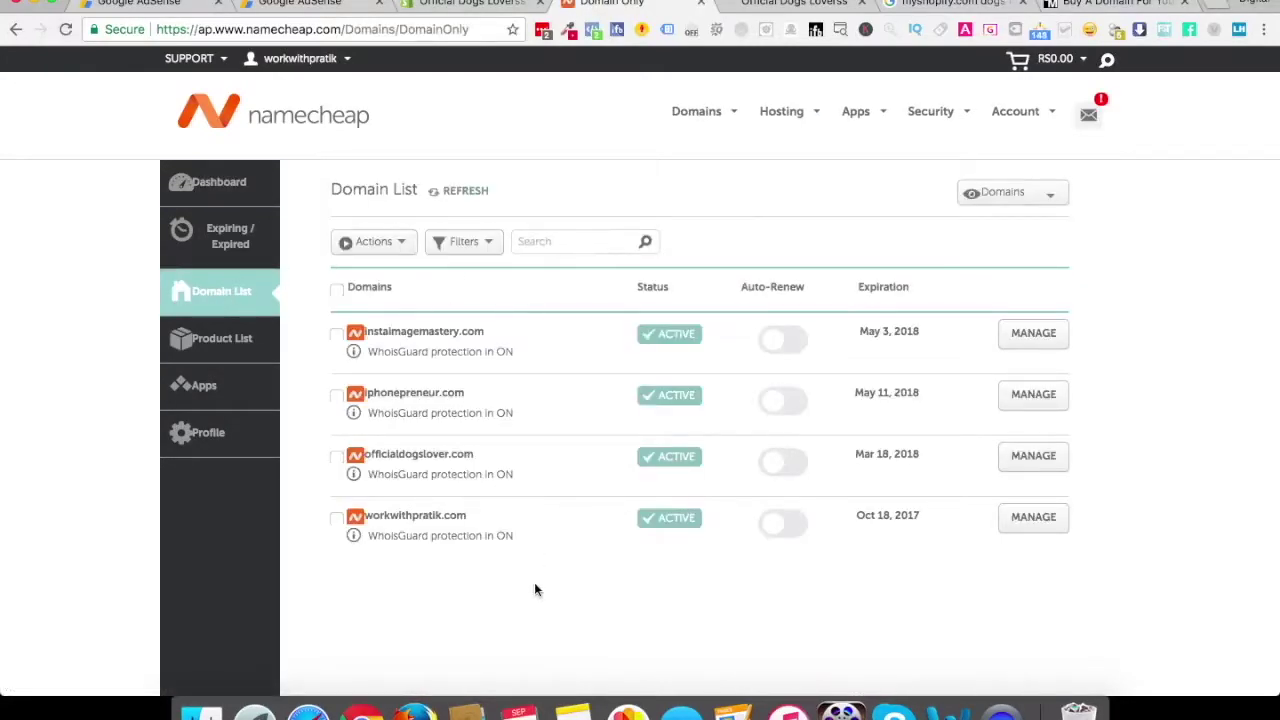
- Open the Advanced DNS host records for officialdogslover.com, then return to the Shopify store tab
click(1046, 459)
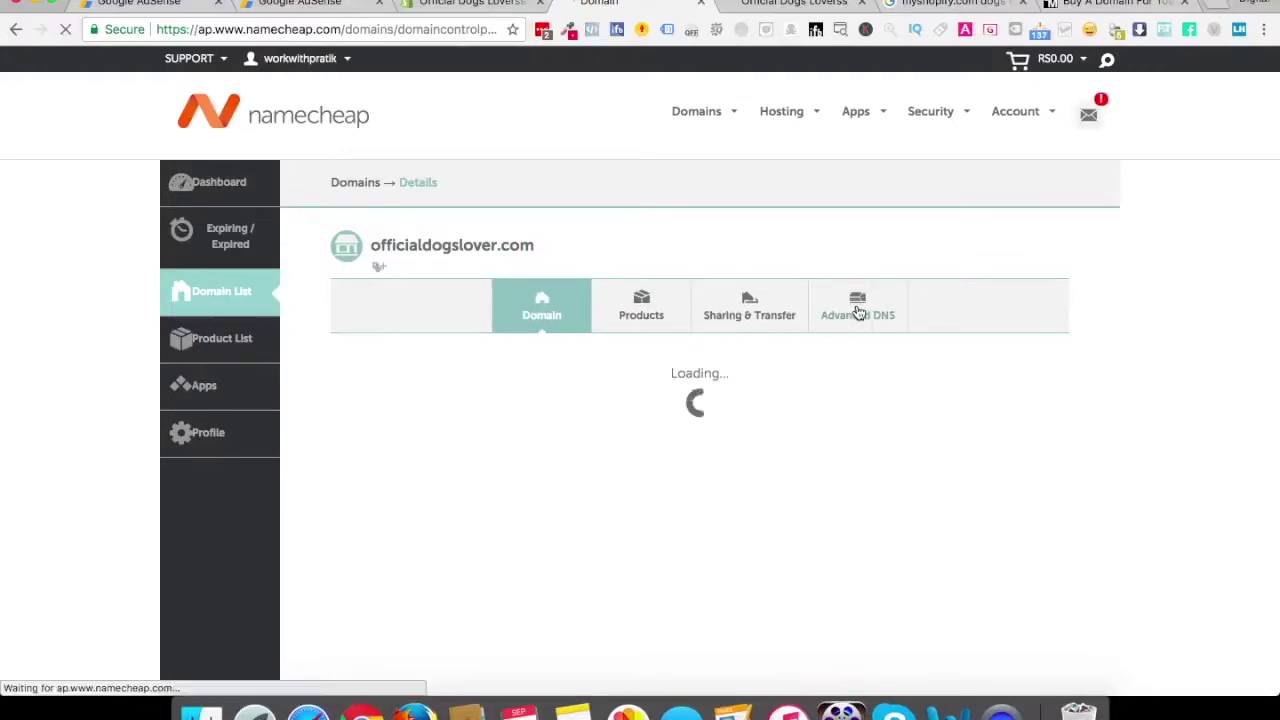
click(858, 313)
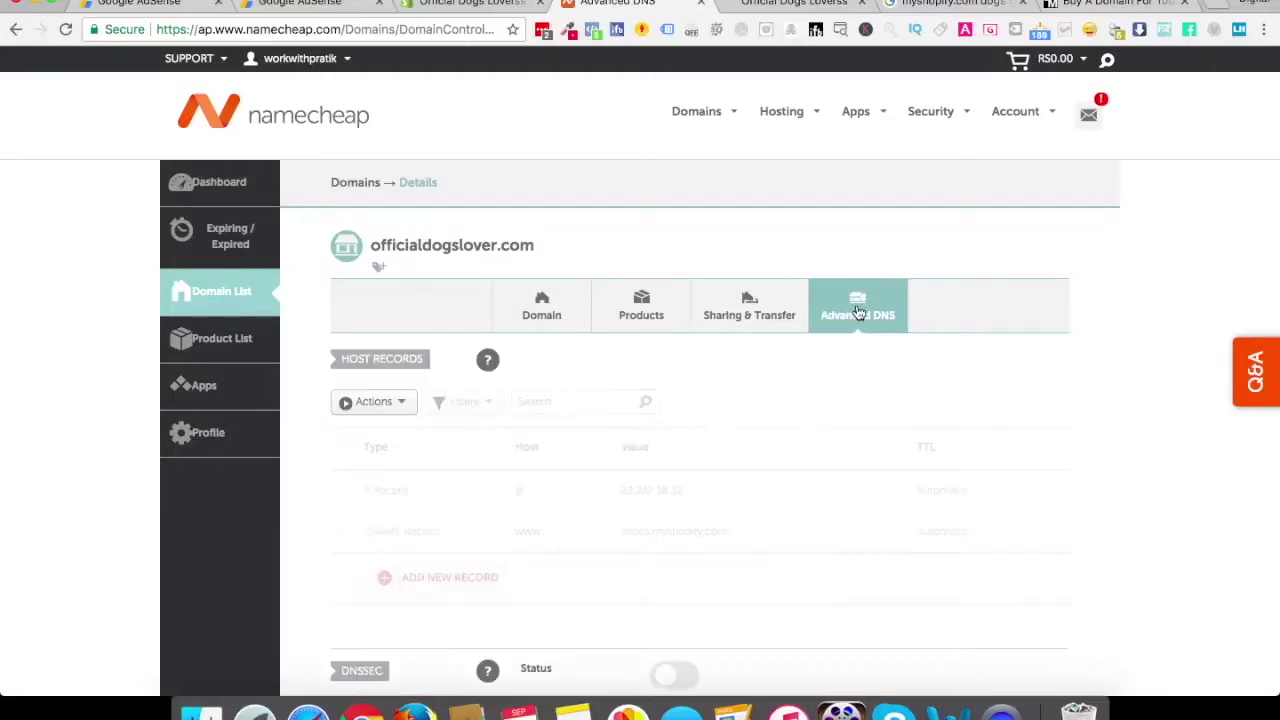
click(790, 6)
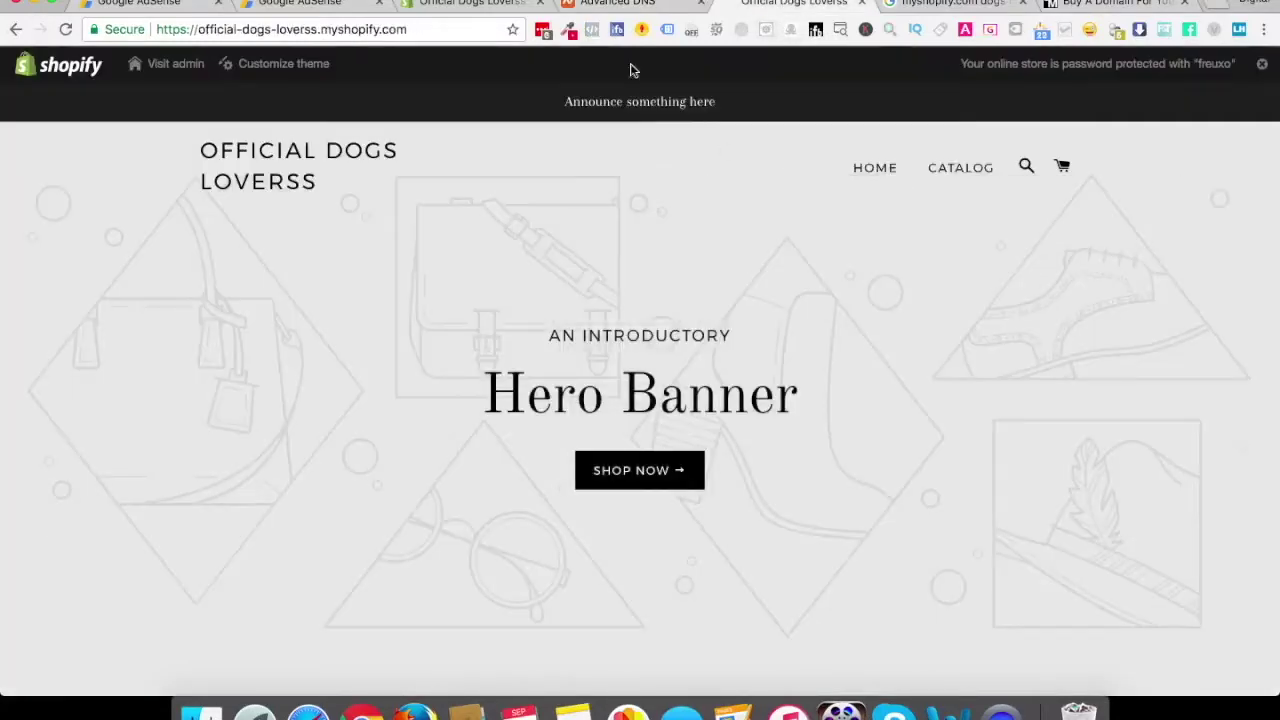
- Go back to Shopify's Namecheap connection instructions and advance them to step 3
click(484, 4)
scroll(614, 303, down, 5)
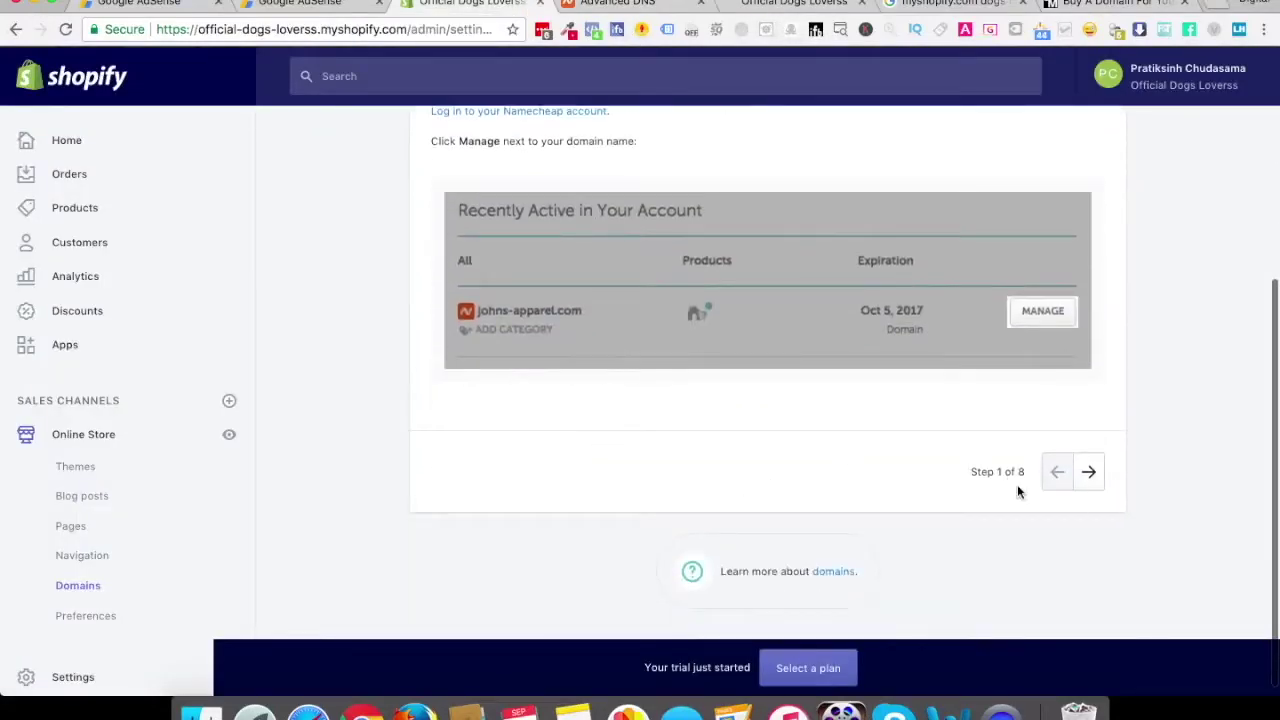
scroll(761, 498, up, 3)
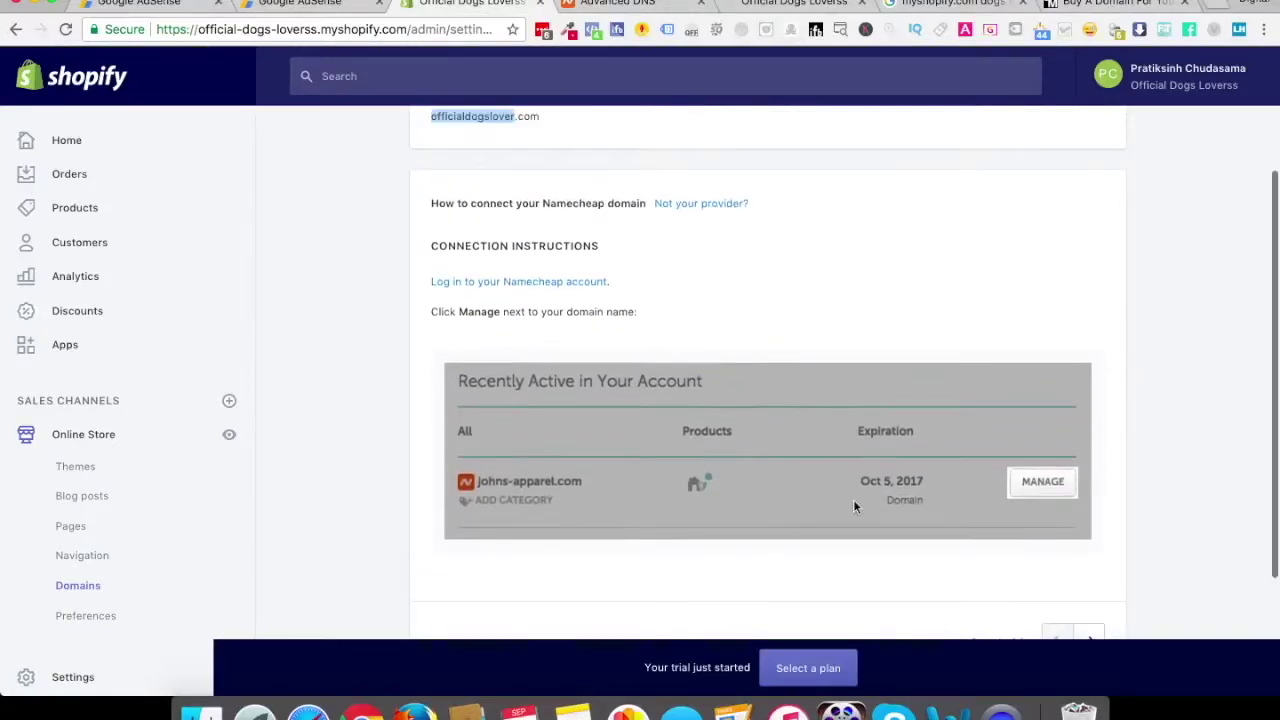
scroll(1075, 525, down, 1)
click(1100, 562)
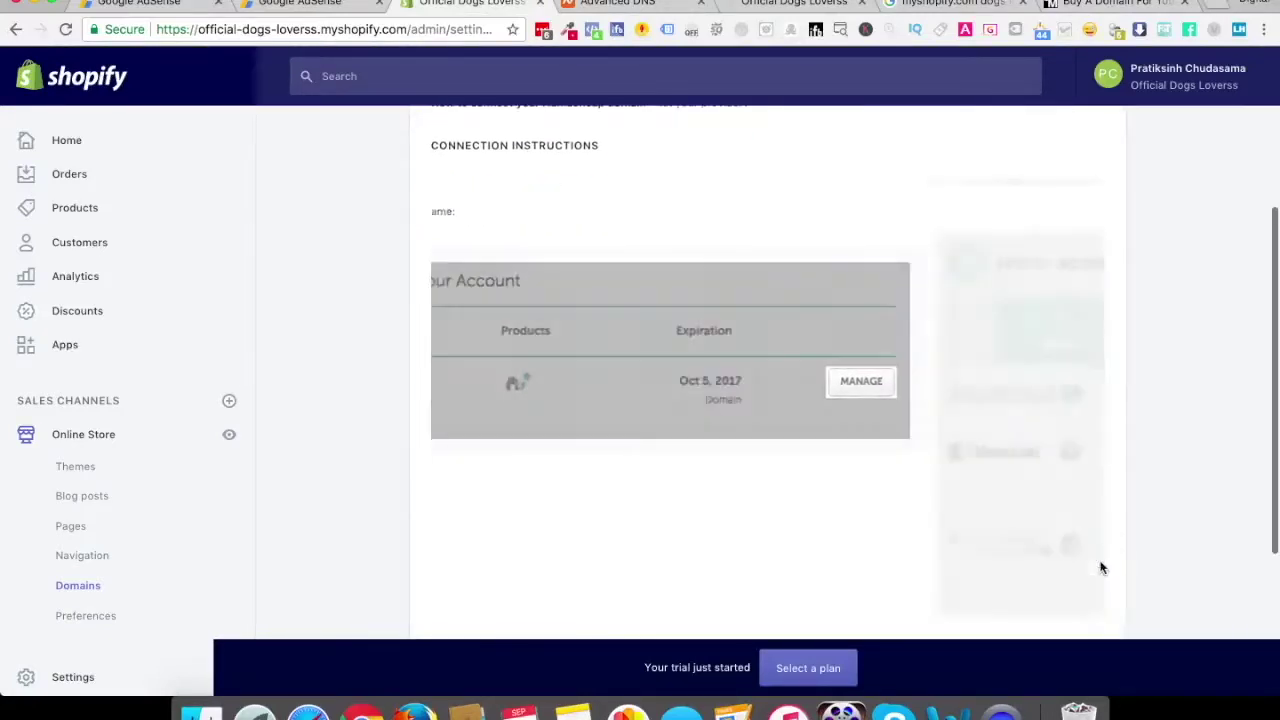
scroll(950, 348, down, 2)
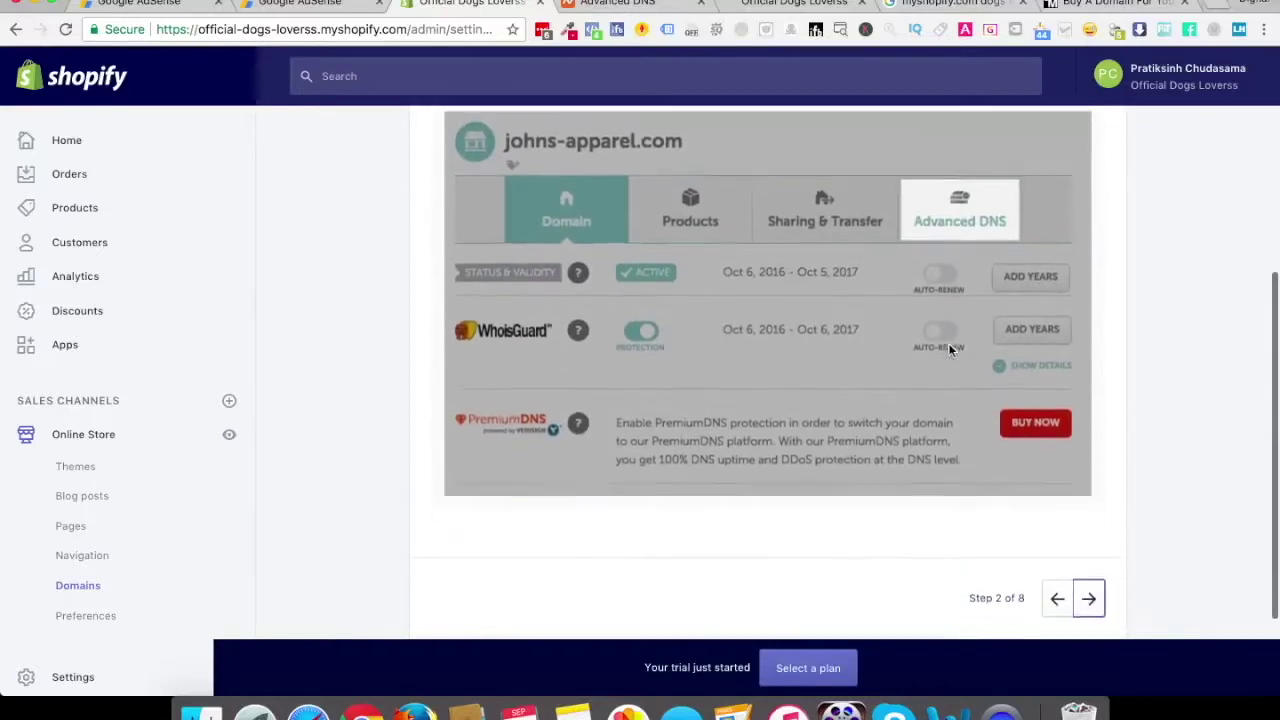
click(1088, 596)
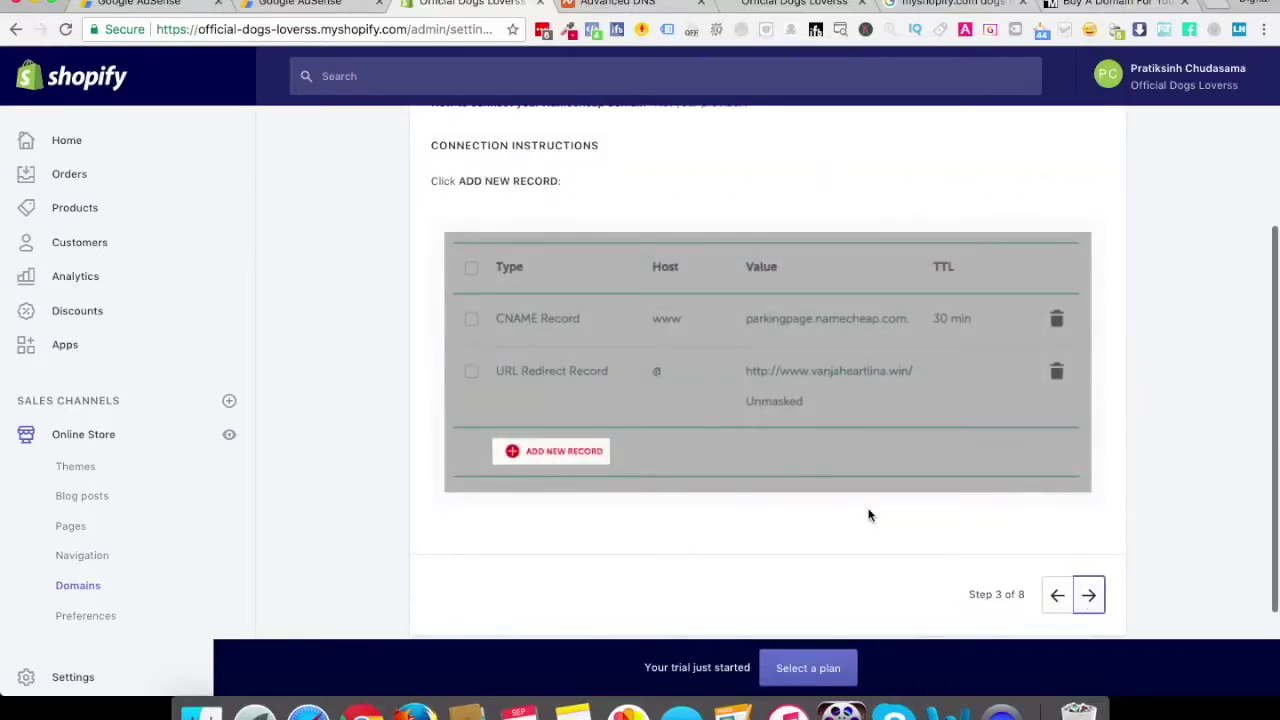
- Check Namecheap's host records, then advance Shopify to Step 4 with A Record 23.227.38.32
click(620, 4)
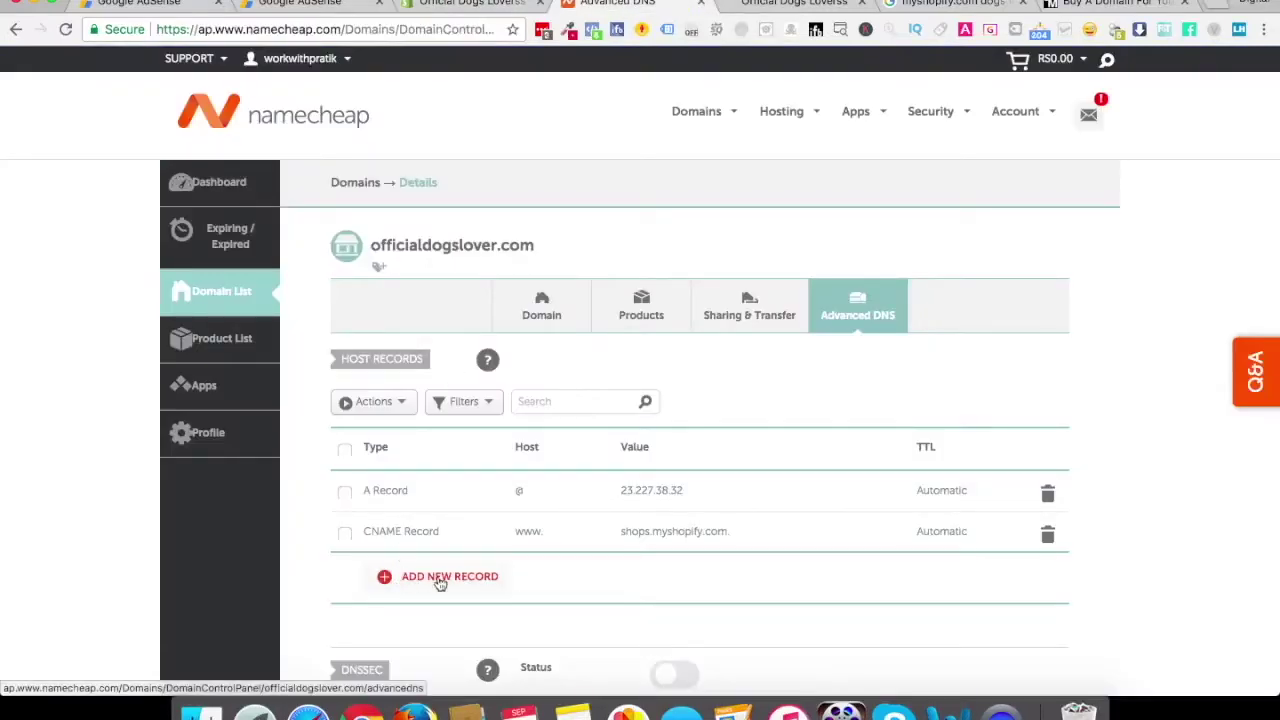
click(475, 4)
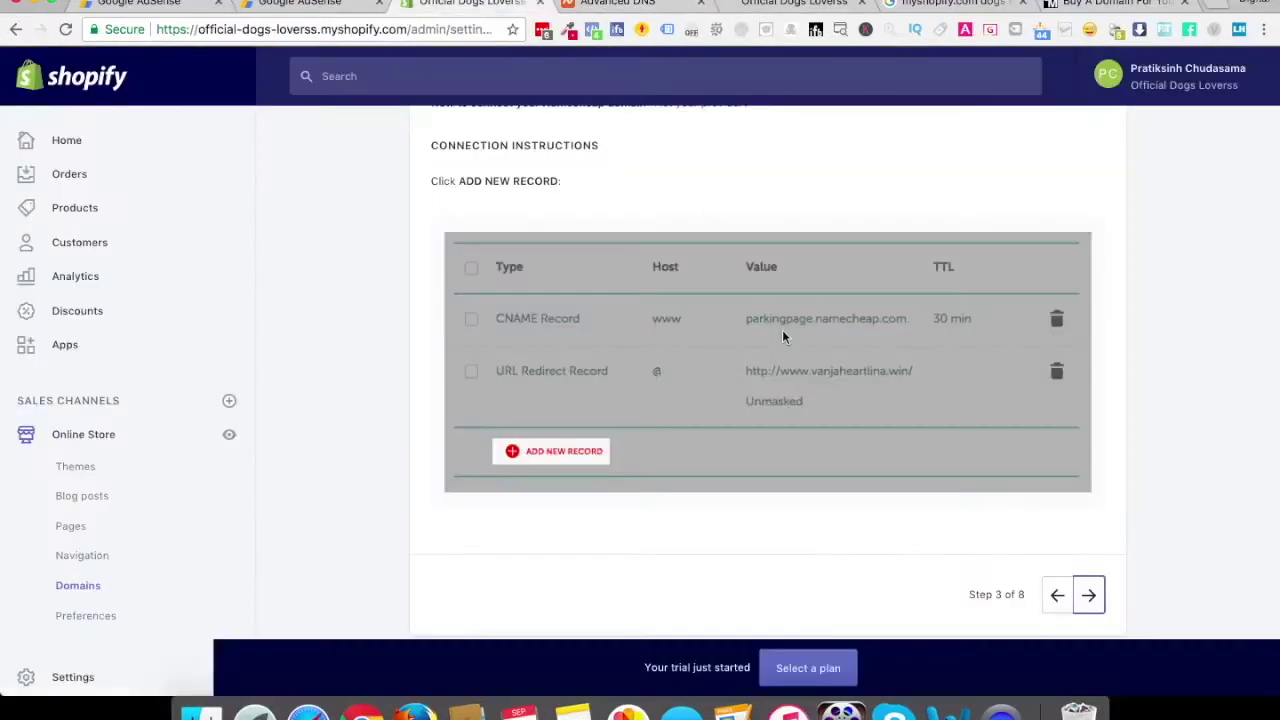
click(1089, 596)
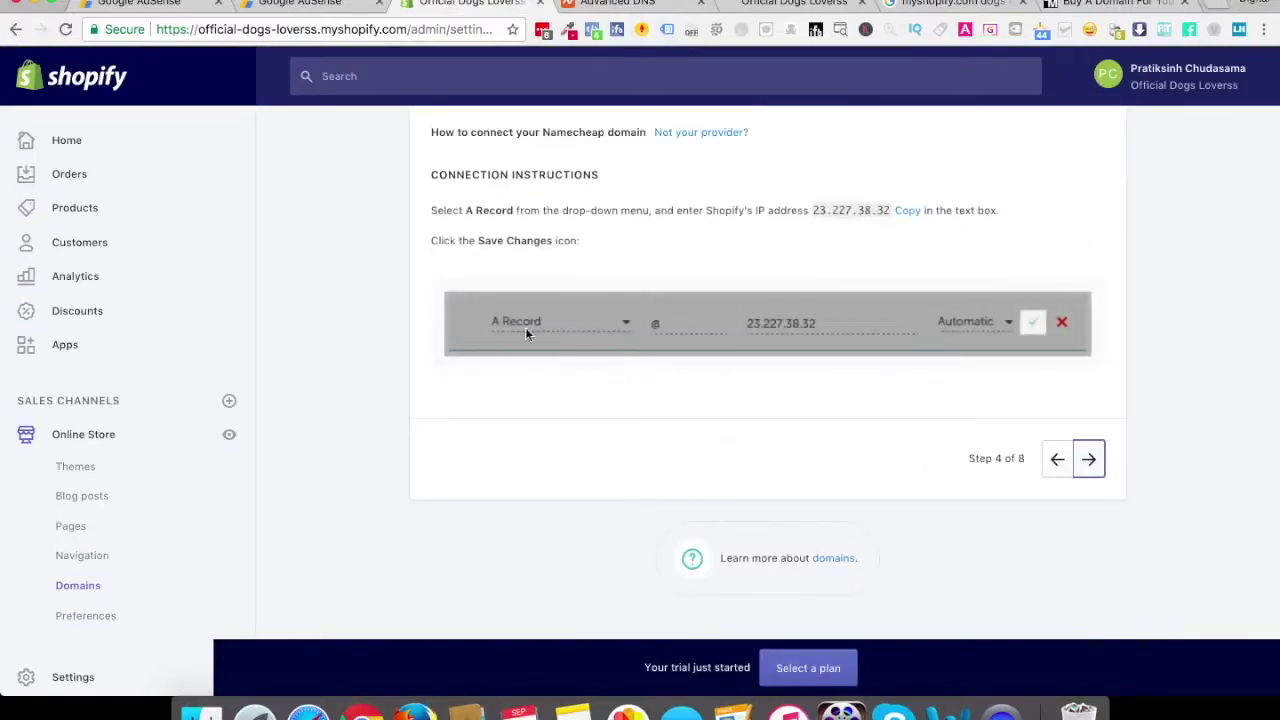
drag(463, 211, 521, 210)
- Cancel an unfinished extra A Record row in Namecheap, keeping only the A and CNAME records
click(612, 4)
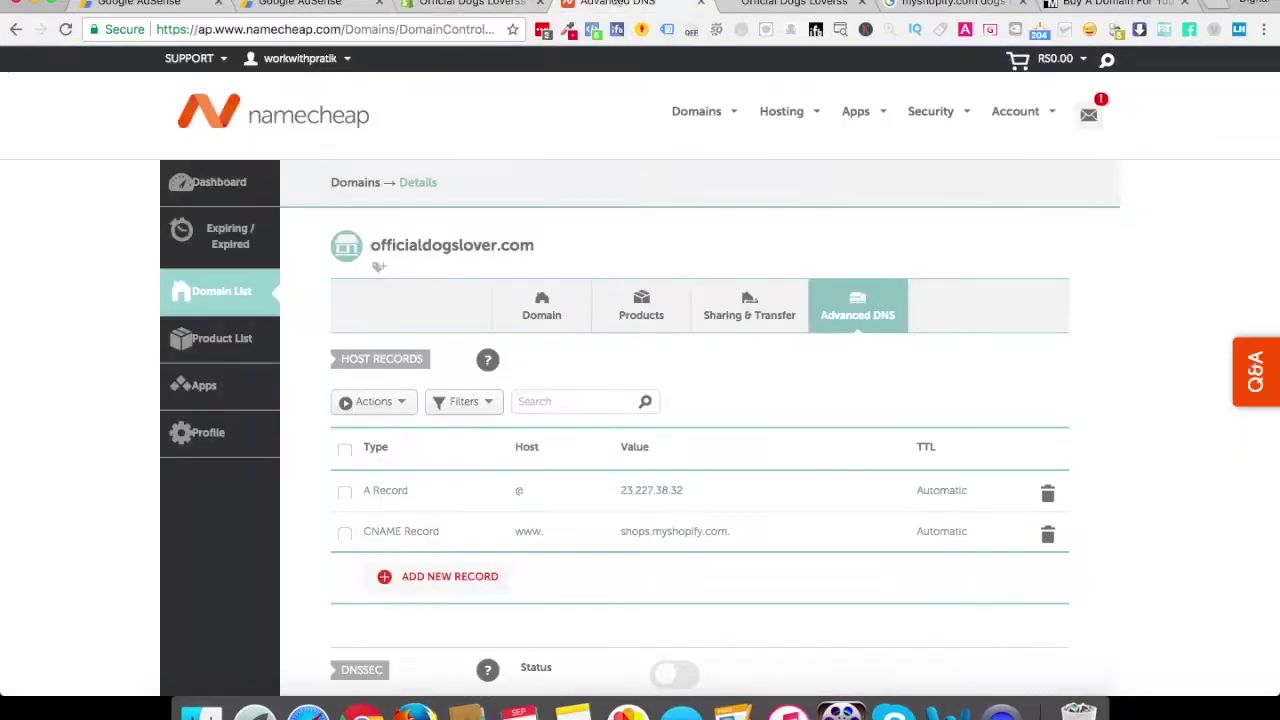
click(429, 577)
scroll(430, 575, down, 3)
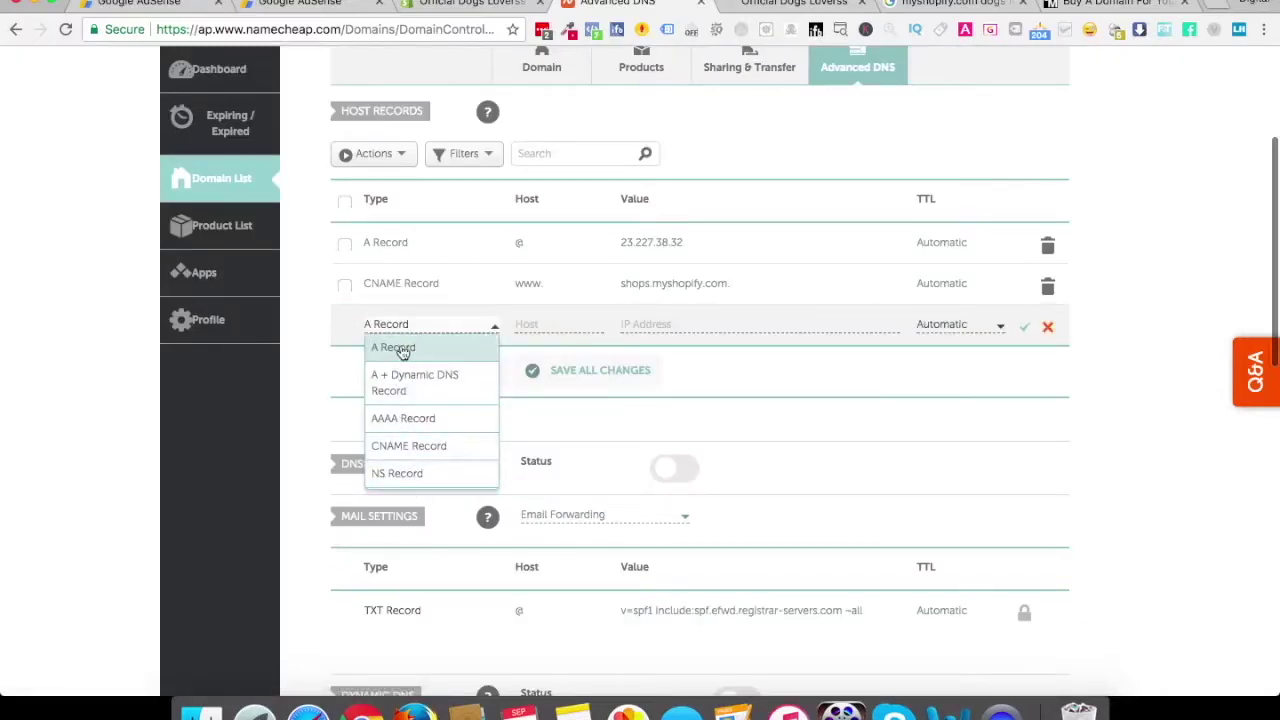
click(830, 370)
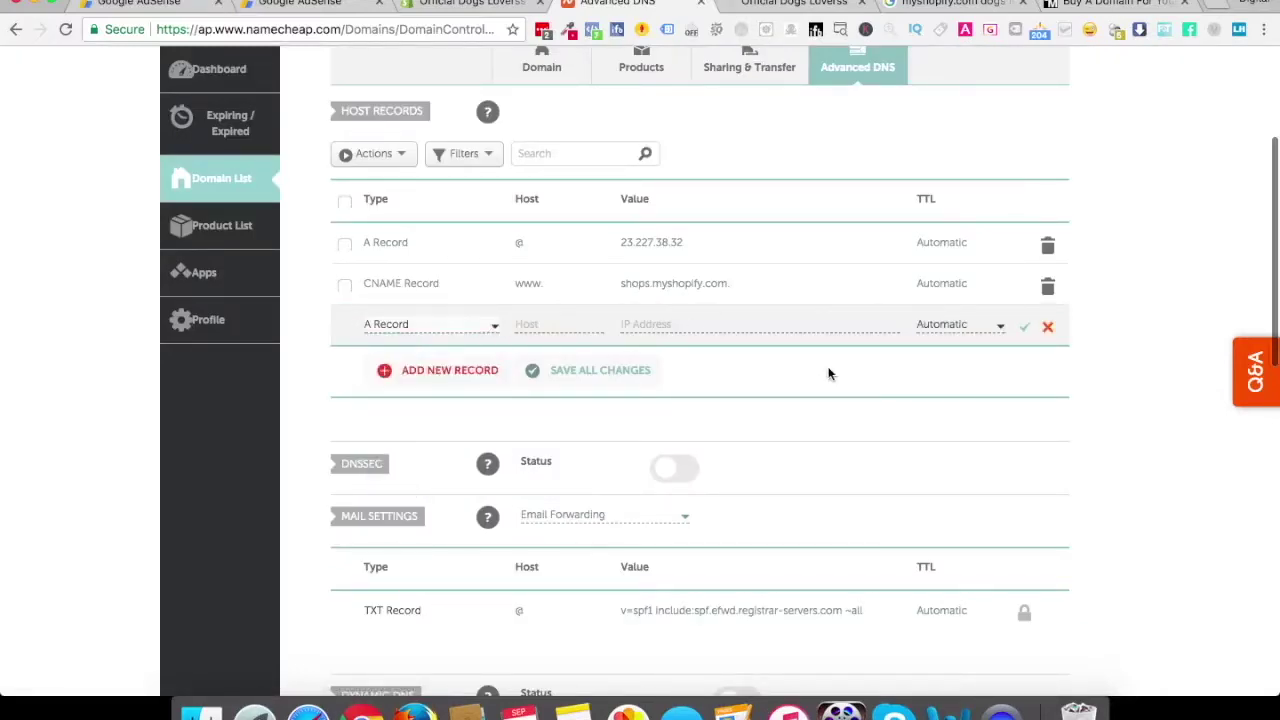
click(1048, 330)
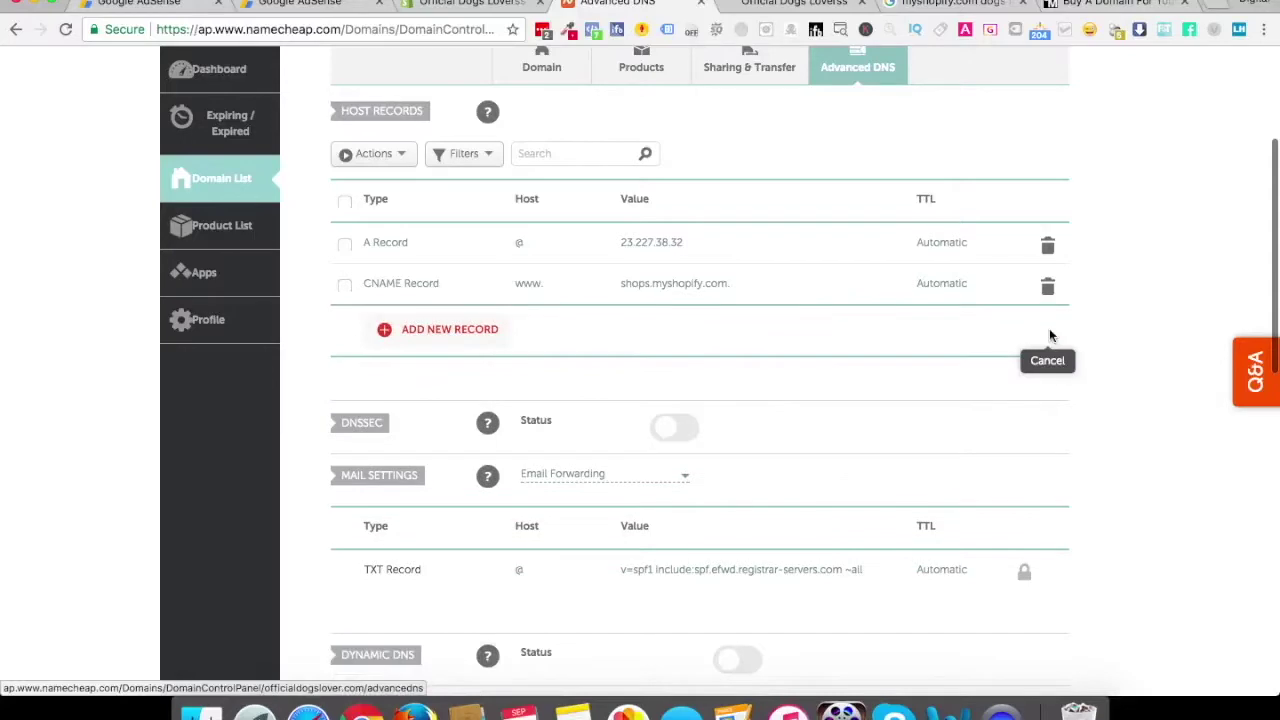
click(470, 4)
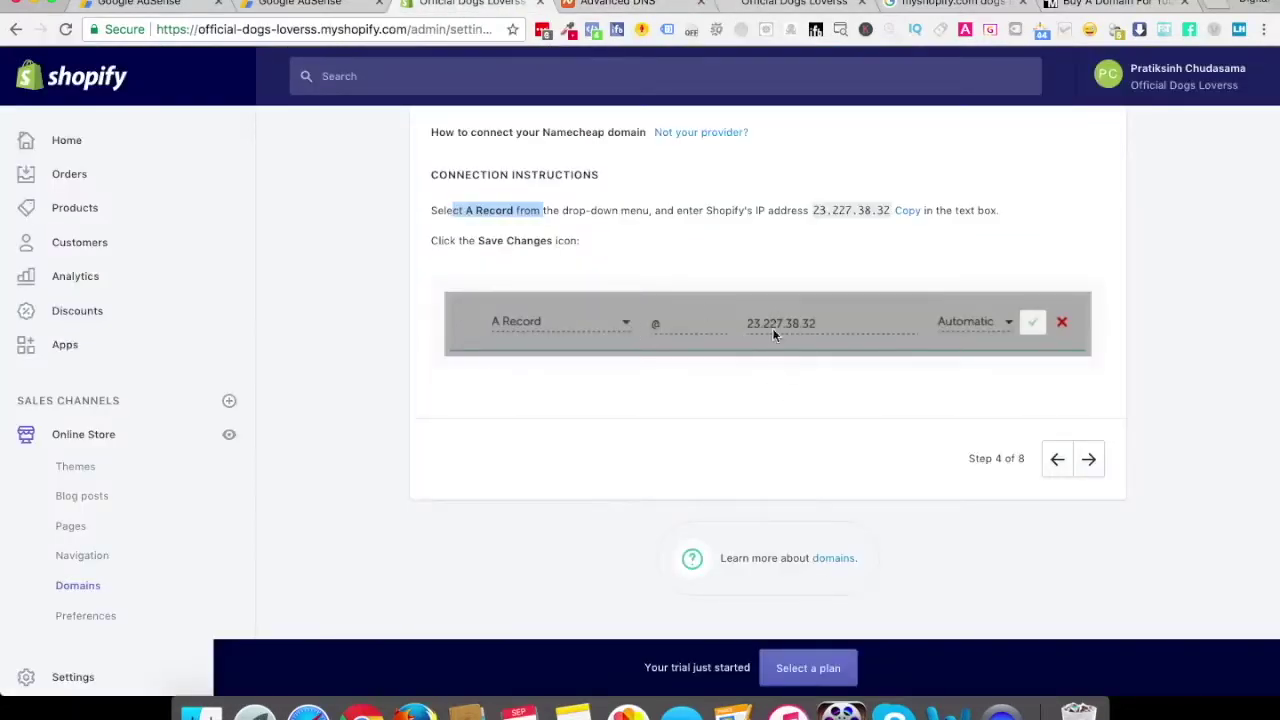
- Advance Shopify's Namecheap instructions through steps 5–8, cross-checking Namecheap's host records
click(1086, 460)
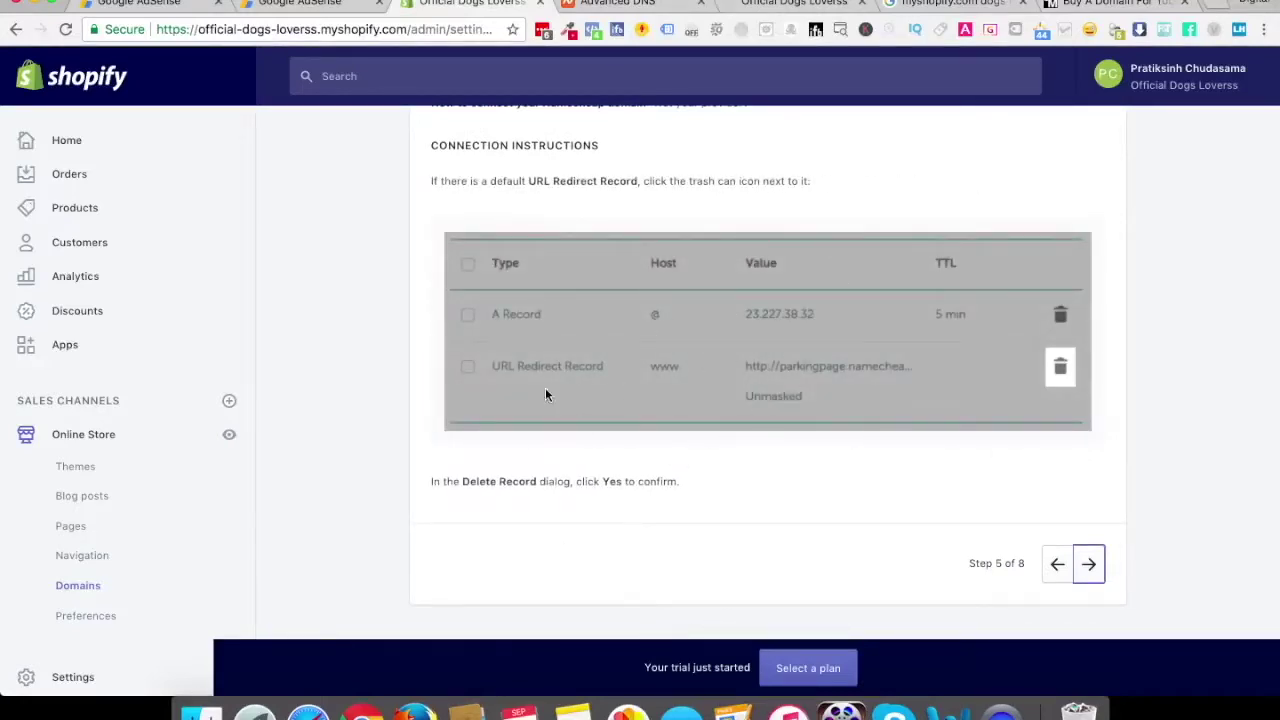
click(1088, 563)
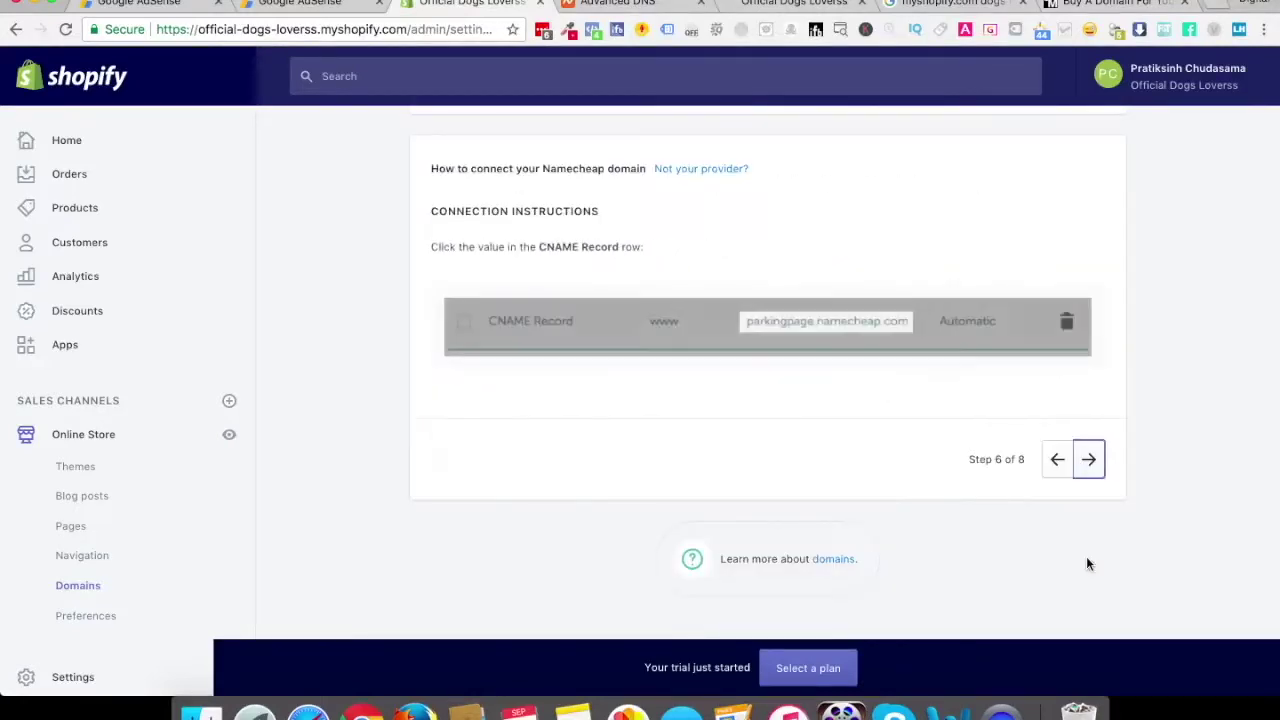
click(1088, 459)
click(1088, 459)
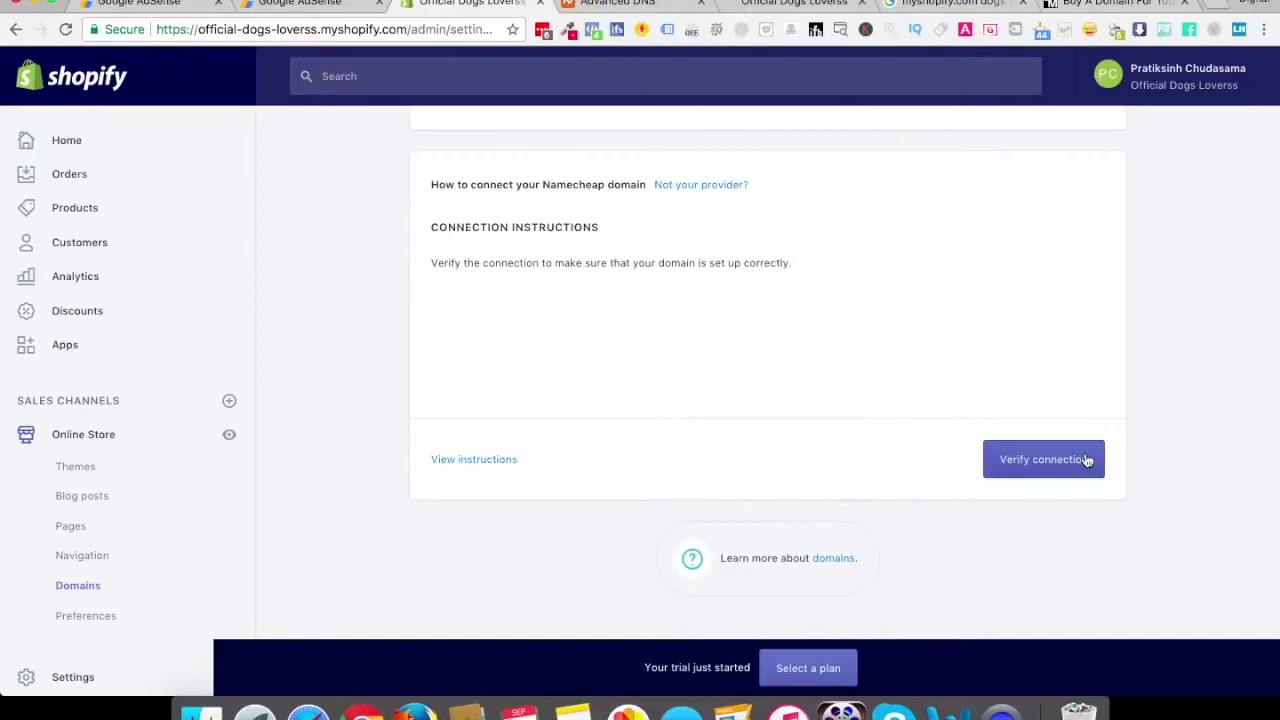
click(650, 5)
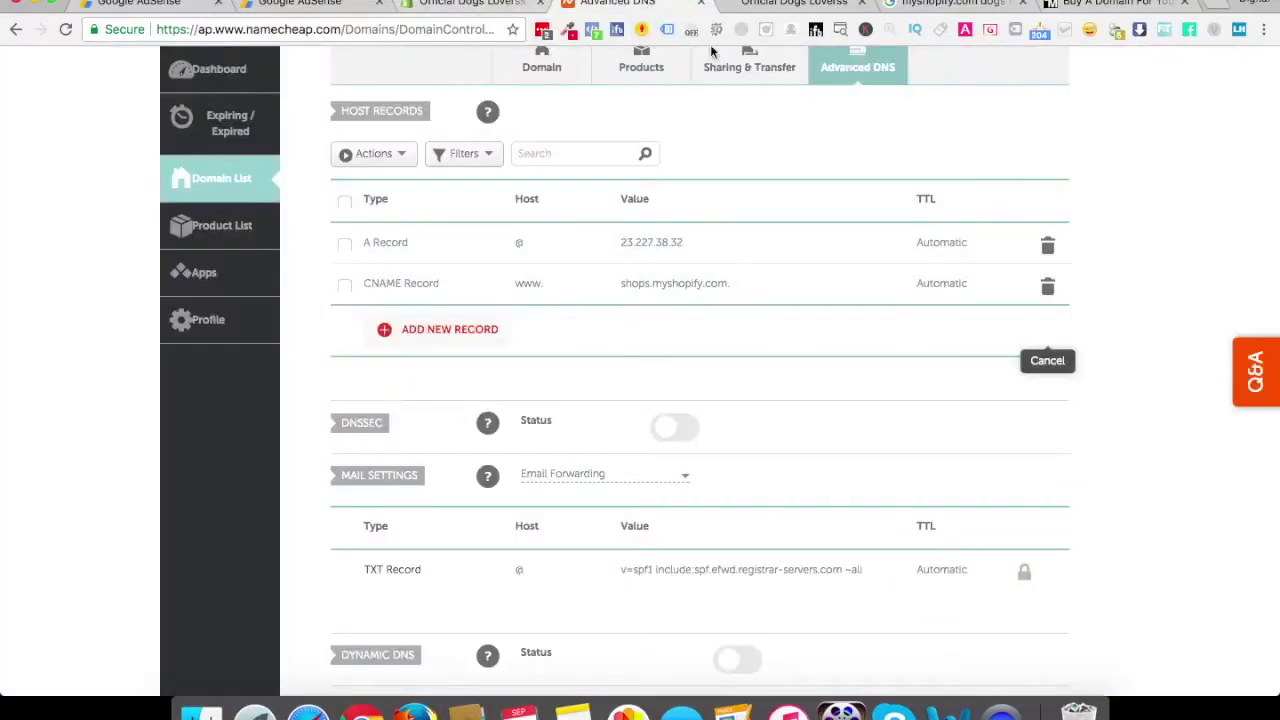
click(478, 5)
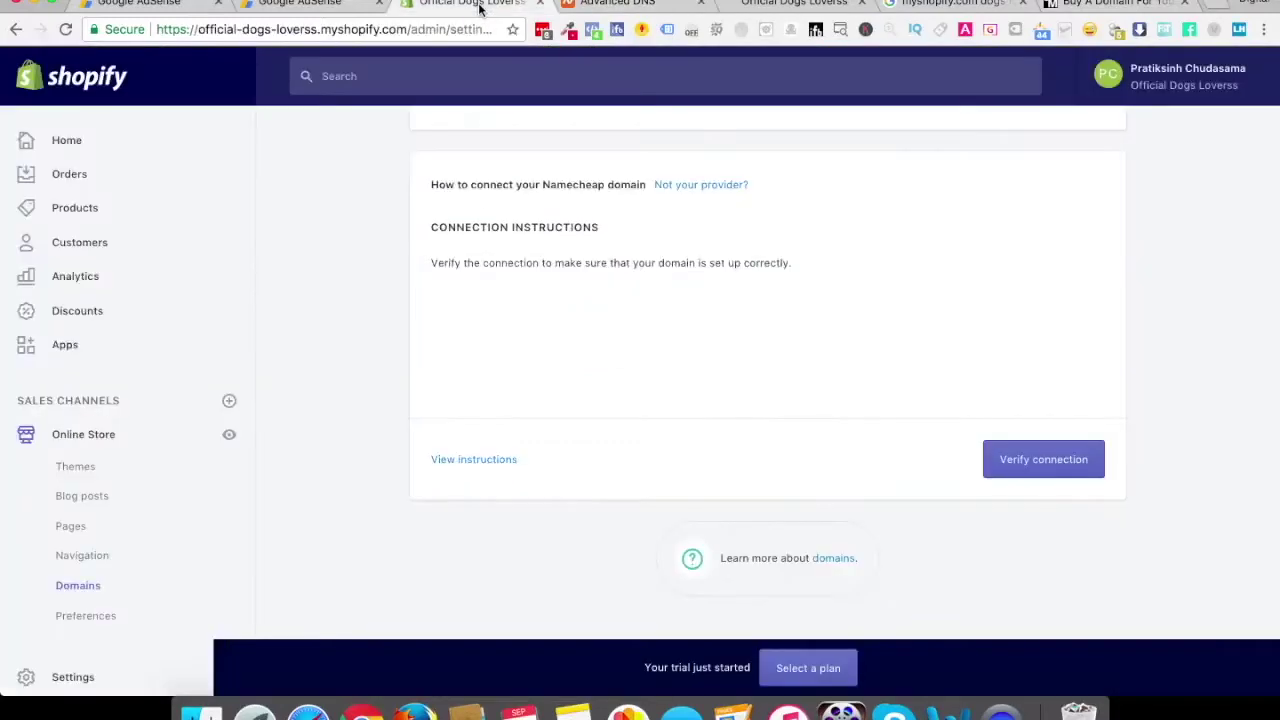
- Verify the officialdogslover.com connection, then view the storefront tab once it succeeds
click(1043, 468)
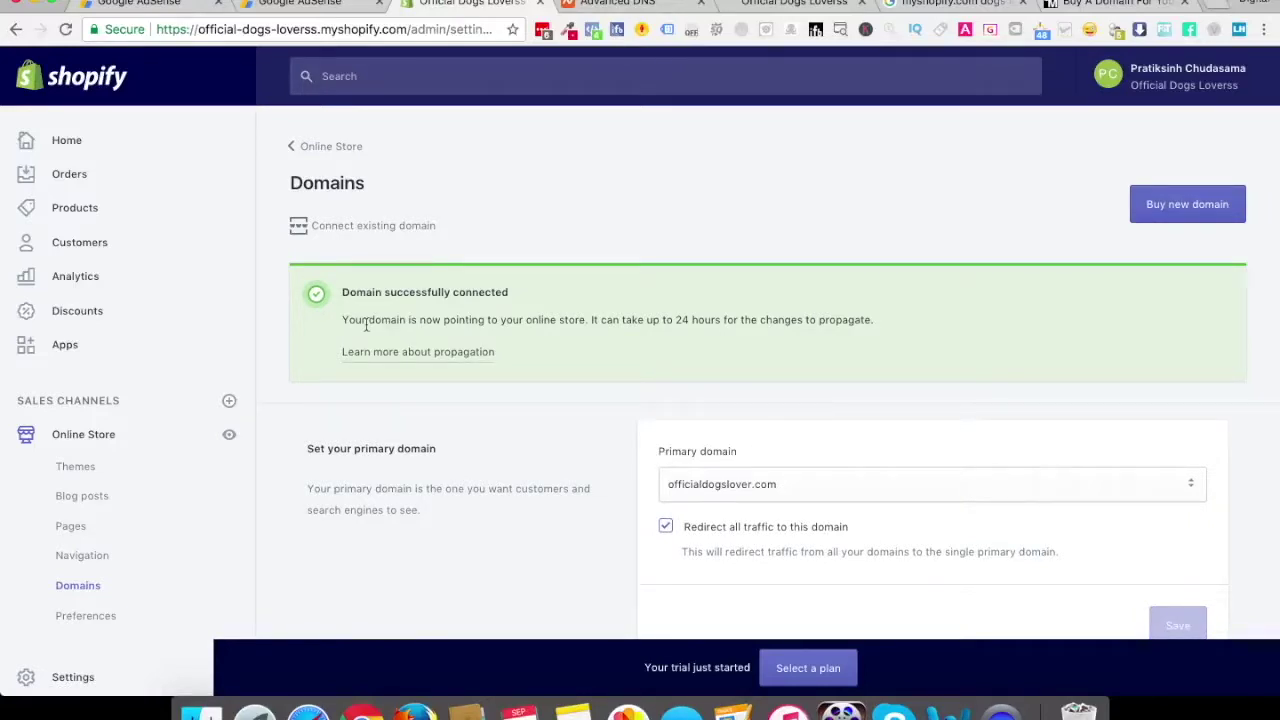
click(800, 4)
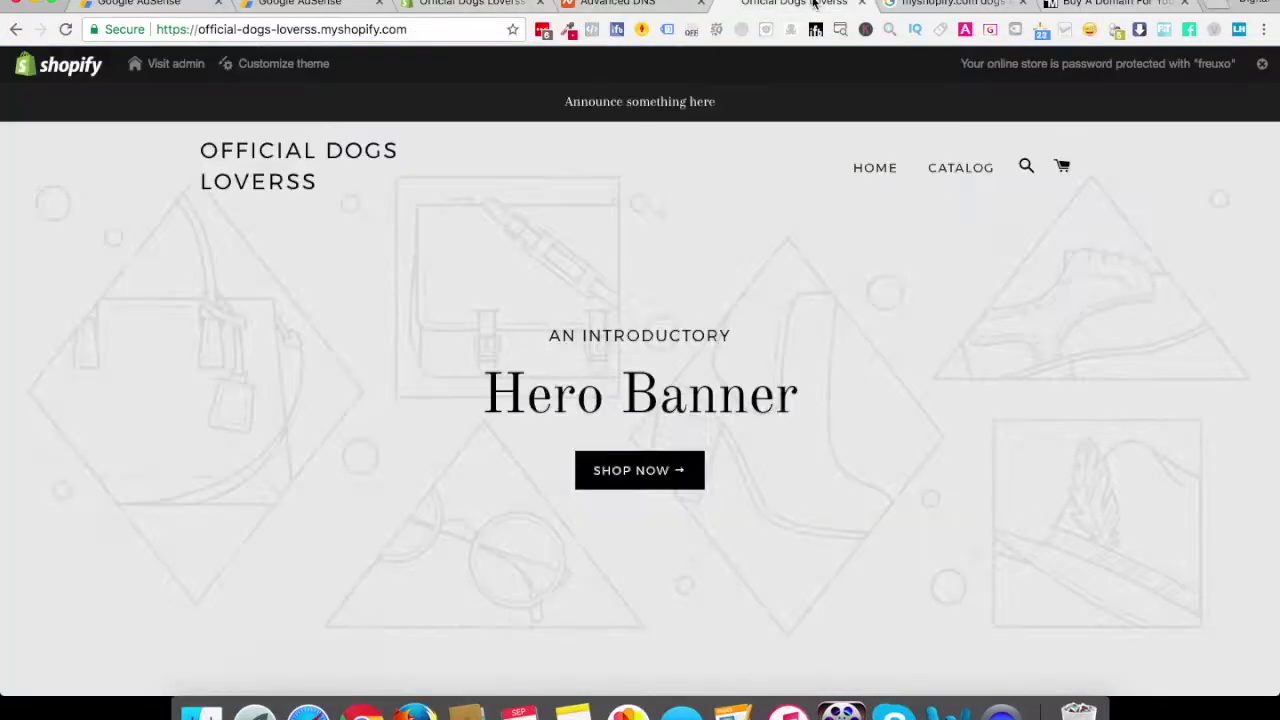
- Load officialdogslover.com in the browser to see the Opening Soon page
click(340, 29)
text(official)
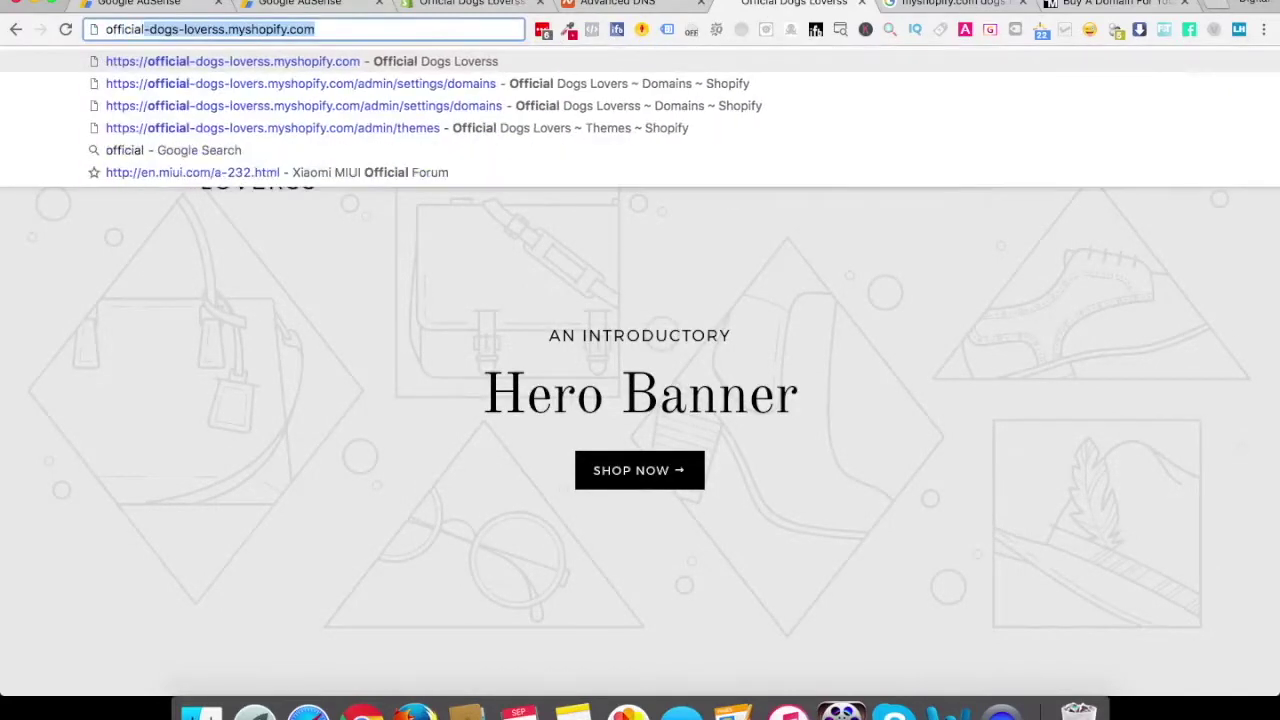
text(dogslover.co)
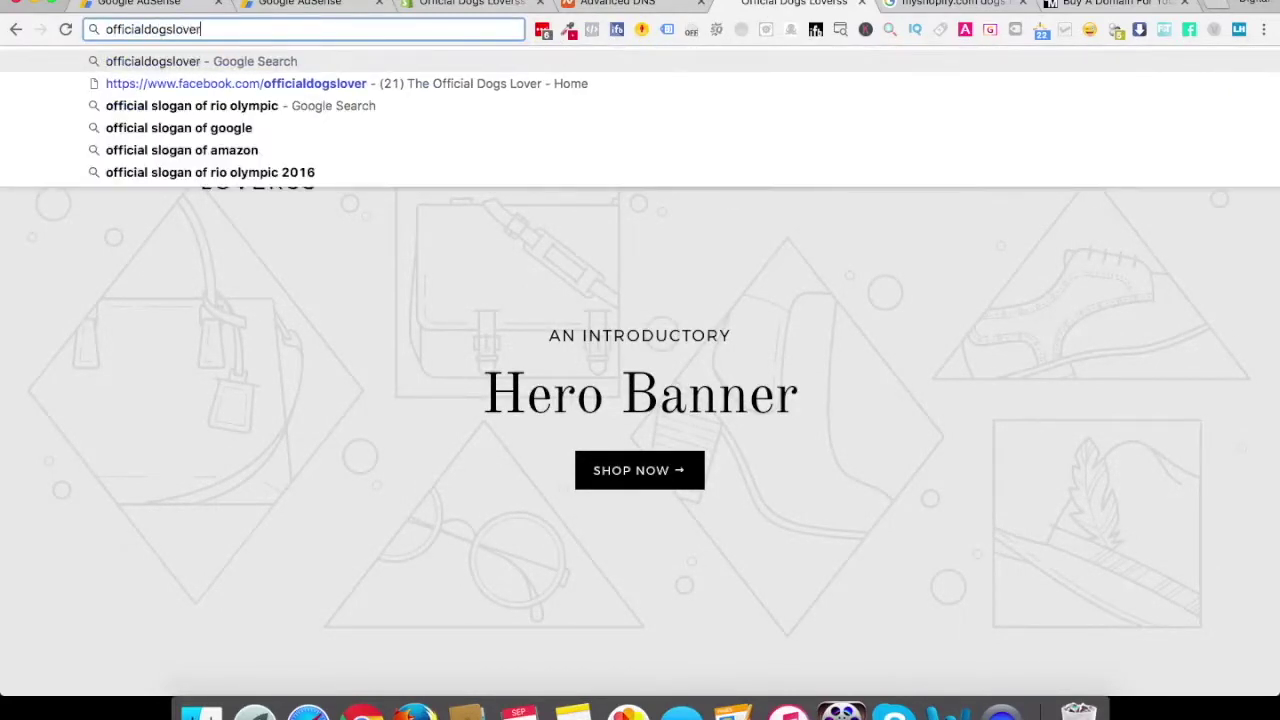
text(m)
key(Return)
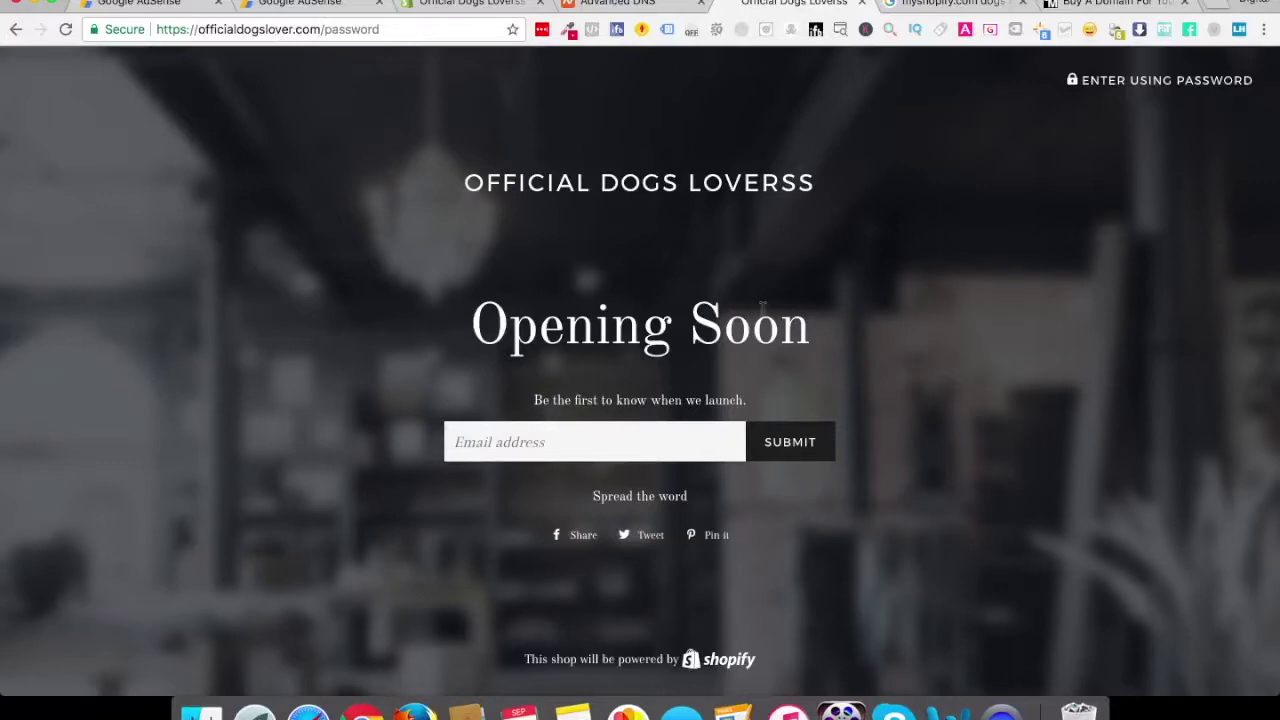
- Close the Namecheap Advanced DNS tab and return to Shopify's Domains page
click(660, 3)
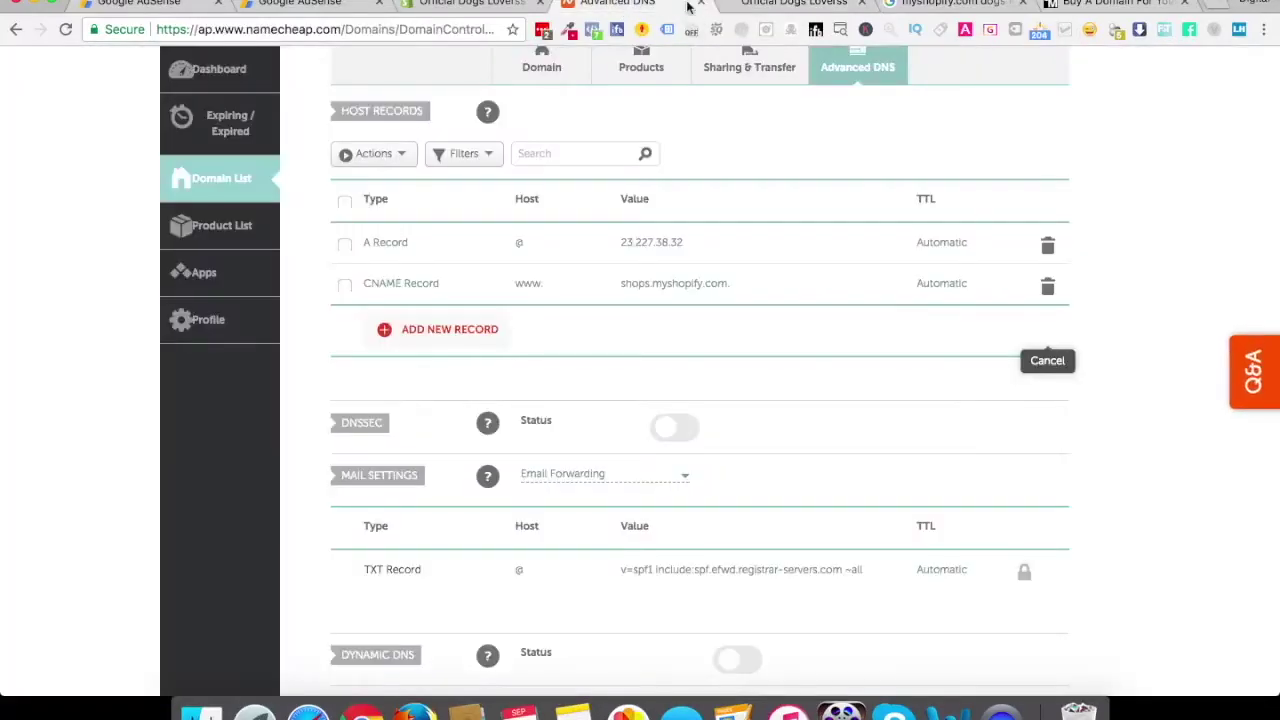
click(700, 3)
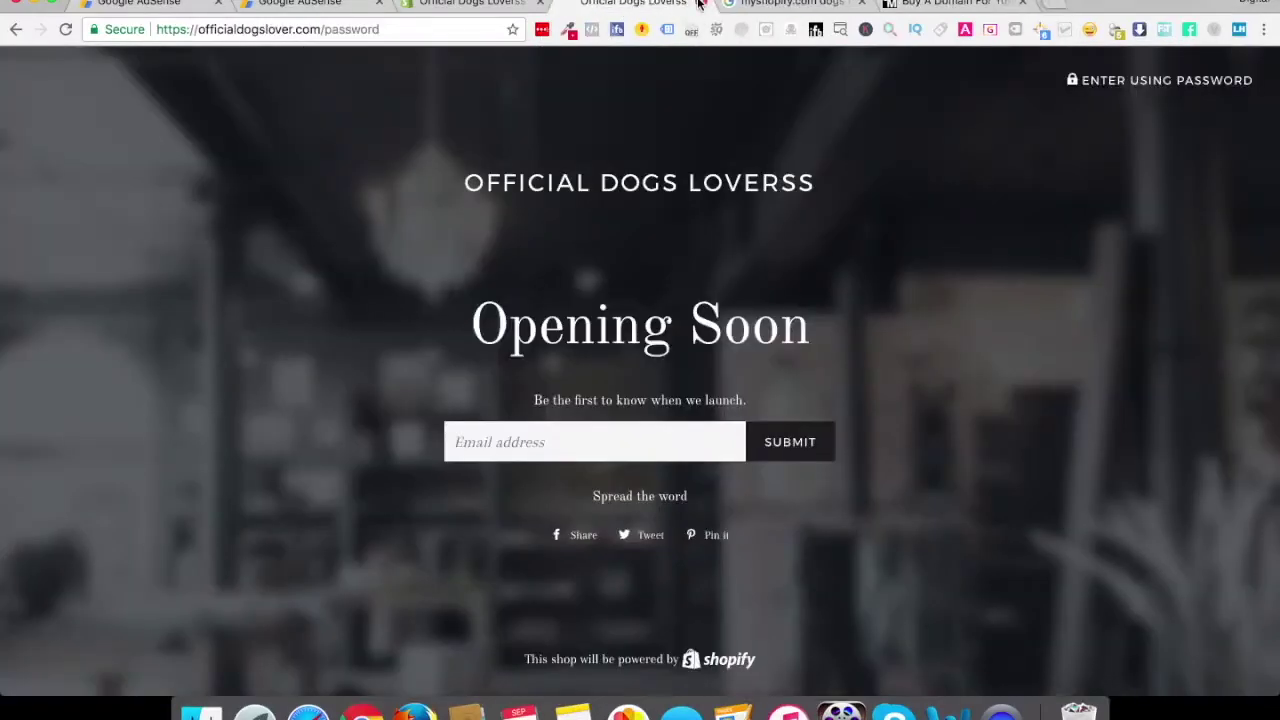
click(470, 3)
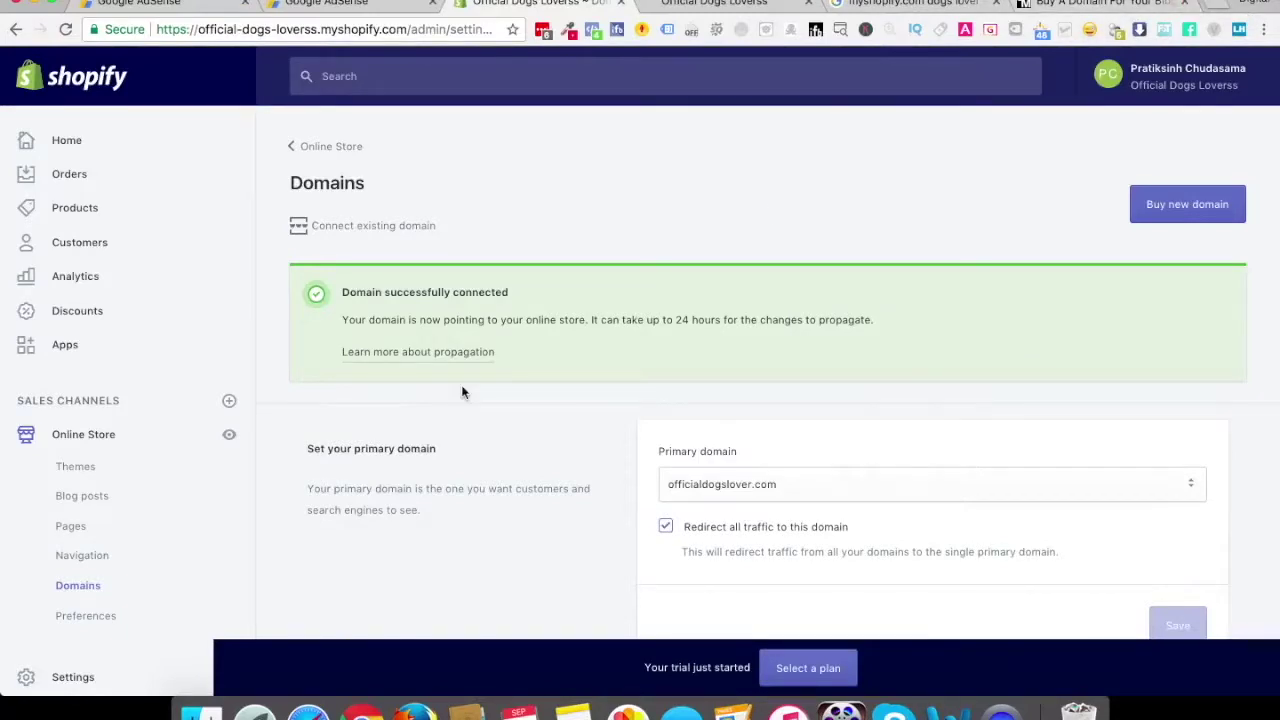
- Look at the plan selection page, then return to the account overview
scroll(462, 392, down, 5)
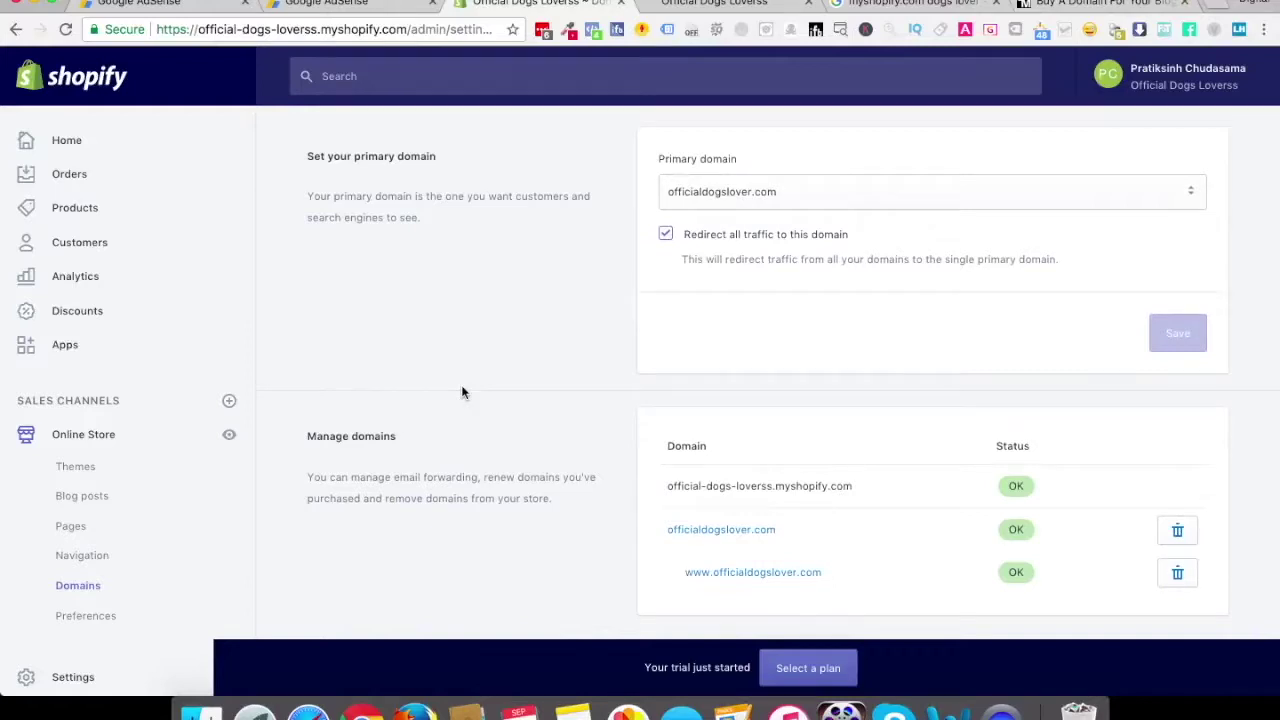
click(795, 675)
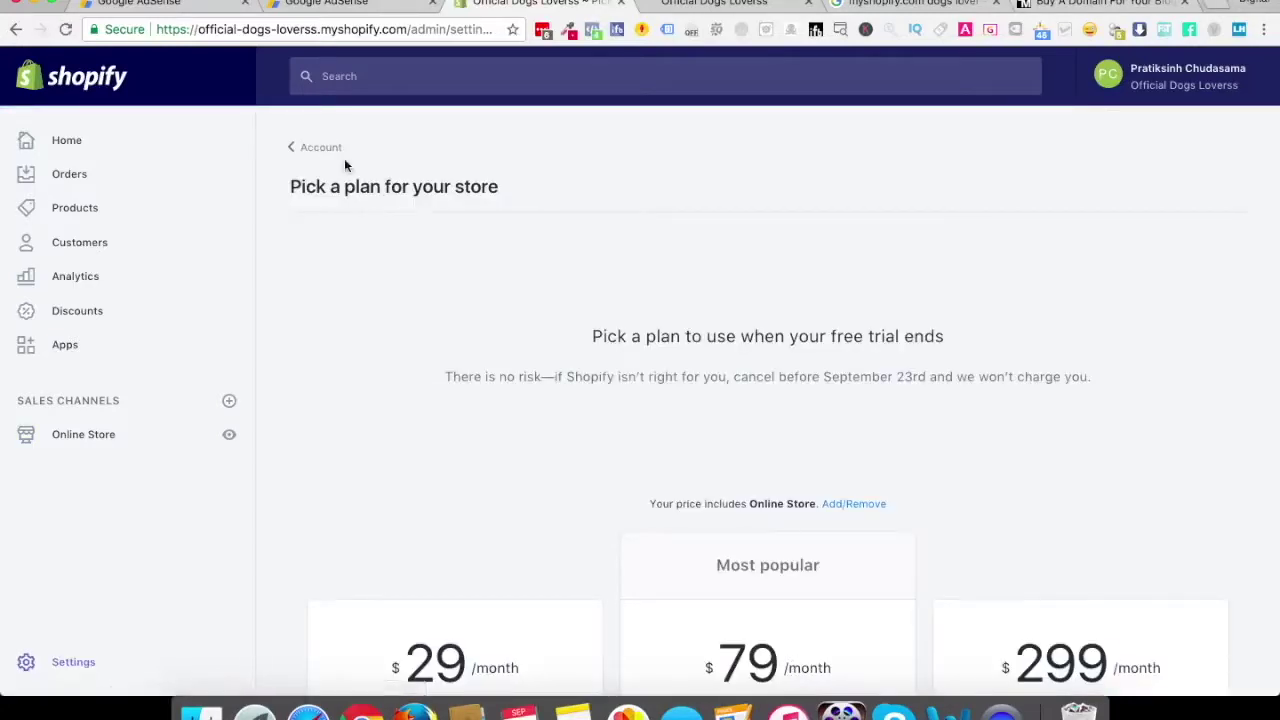
click(316, 147)
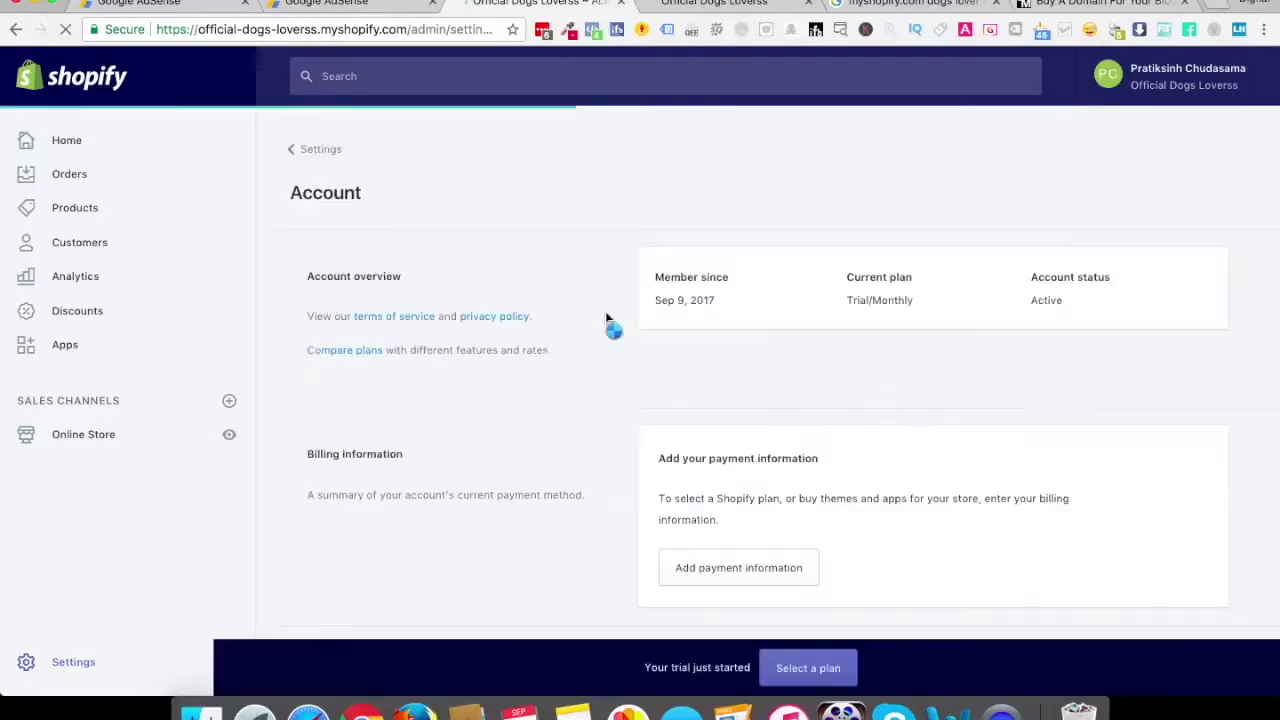
click(70, 451)
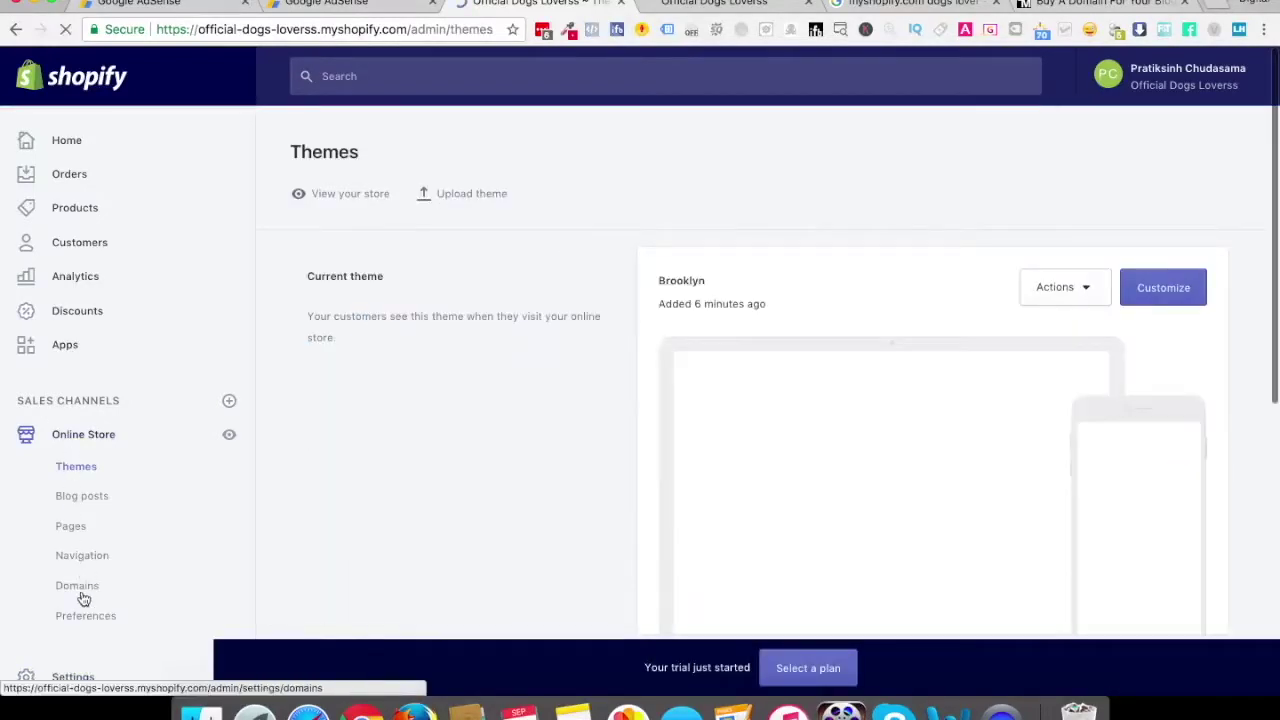
click(80, 596)
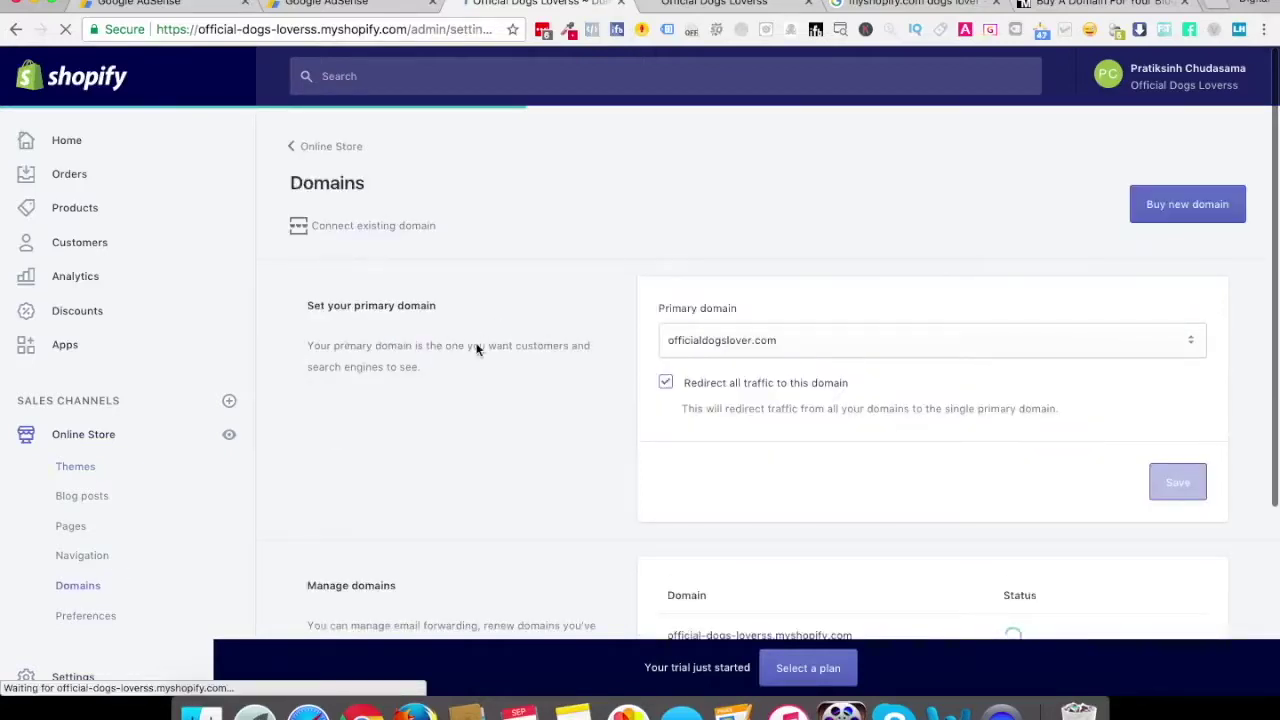
scroll(593, 435, down, 3)
scroll(593, 435, up, 4)
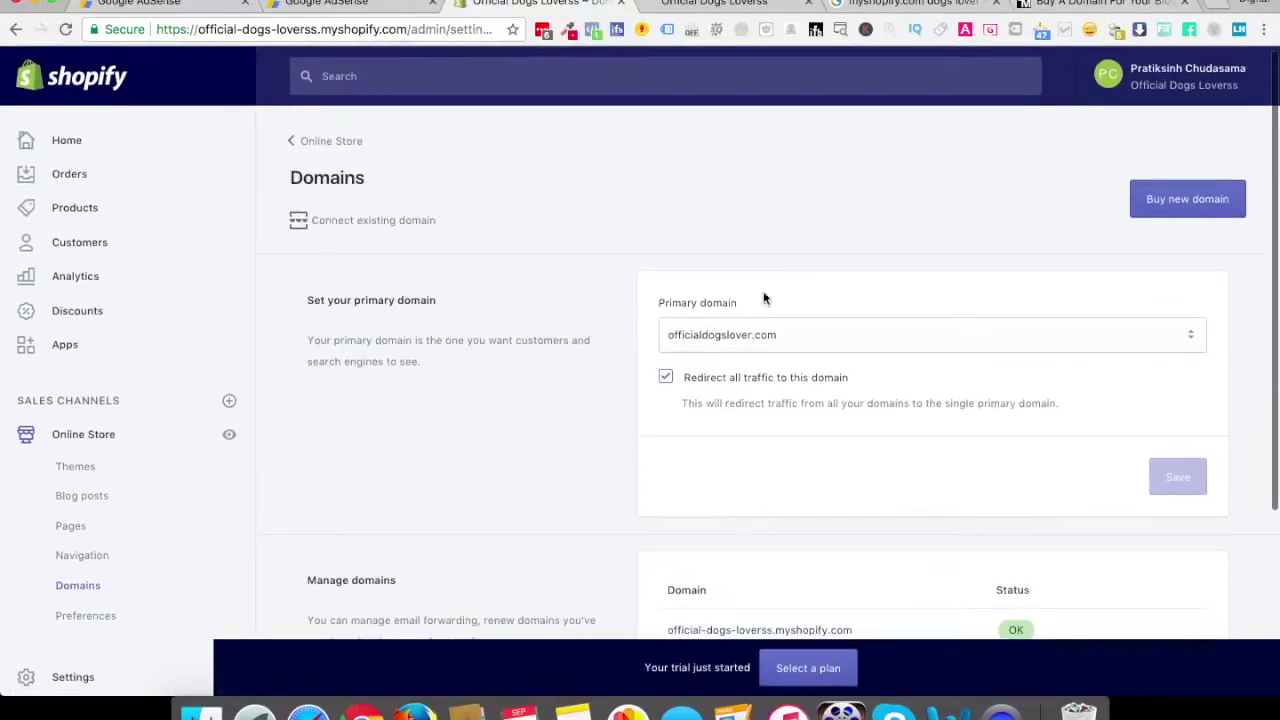
click(711, 340)
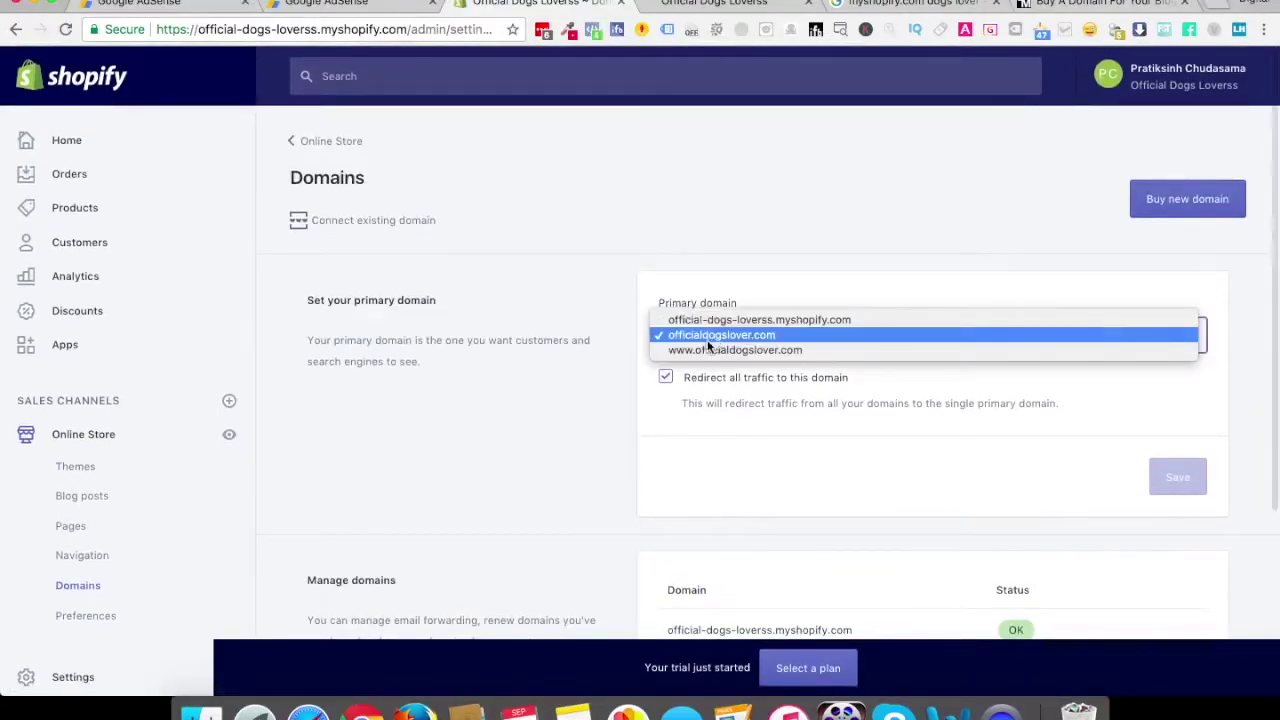
click(711, 350)
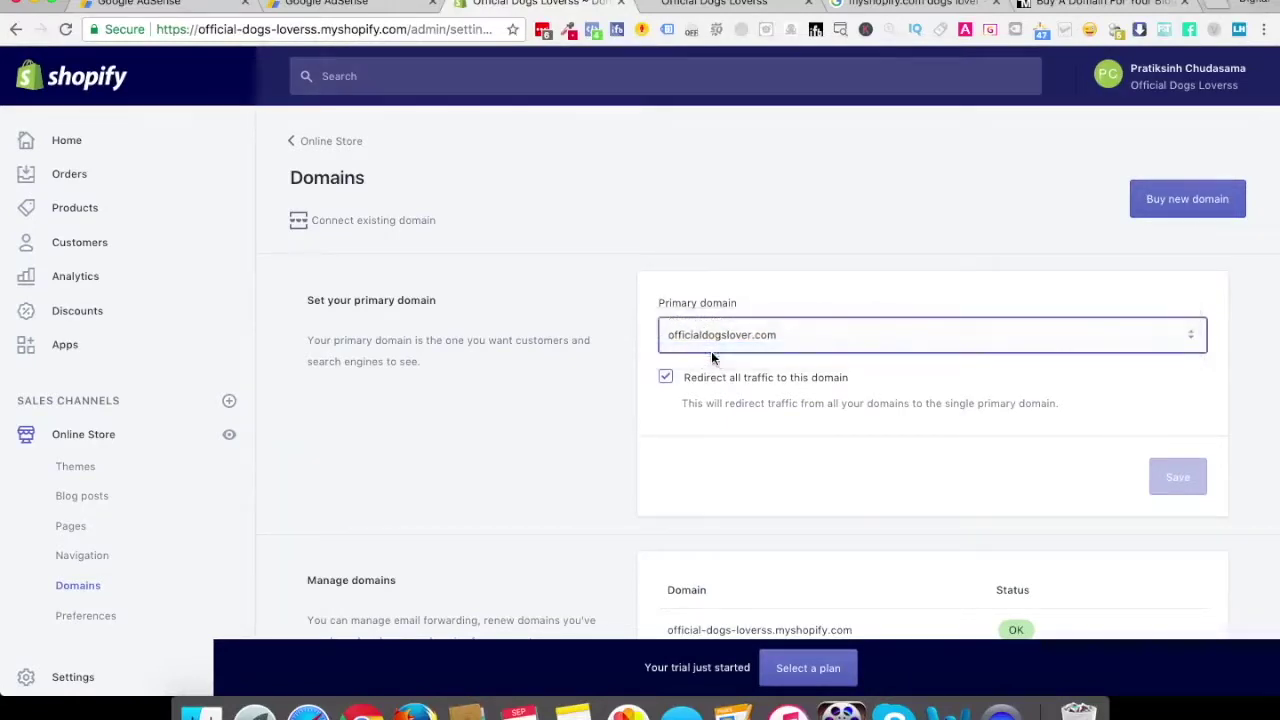
click(1176, 474)
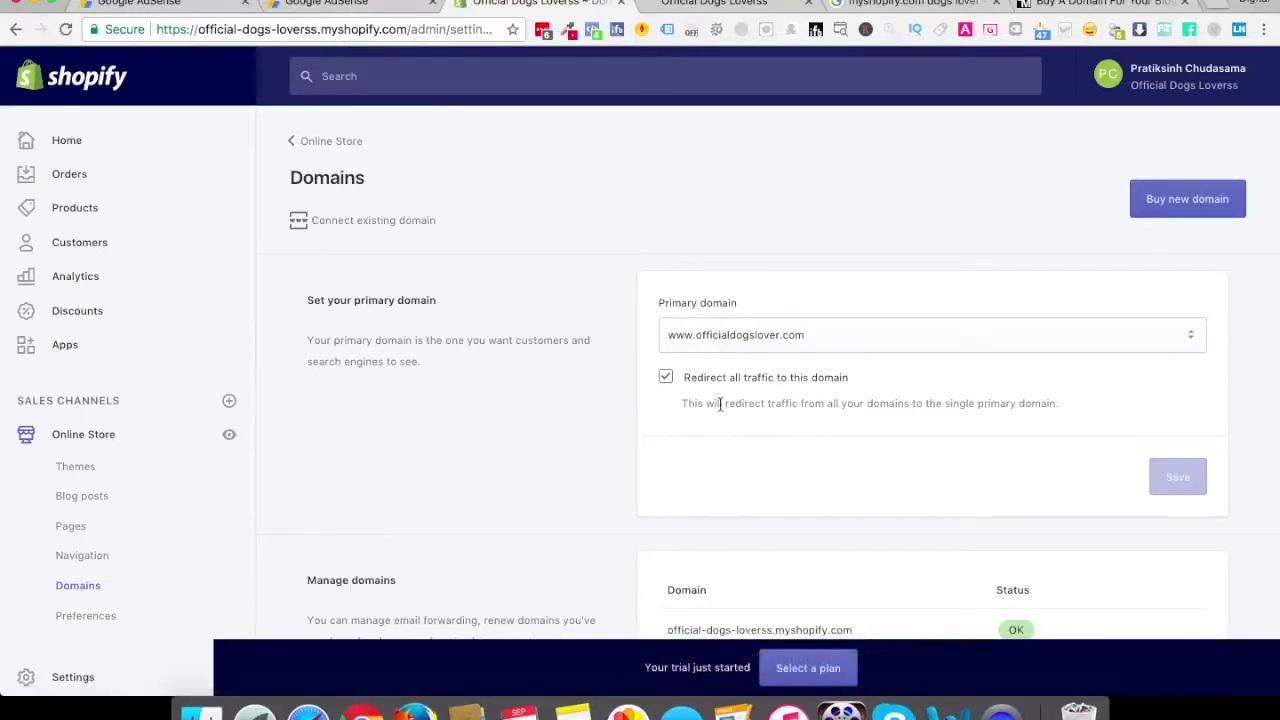
scroll(720, 405, down, 5)
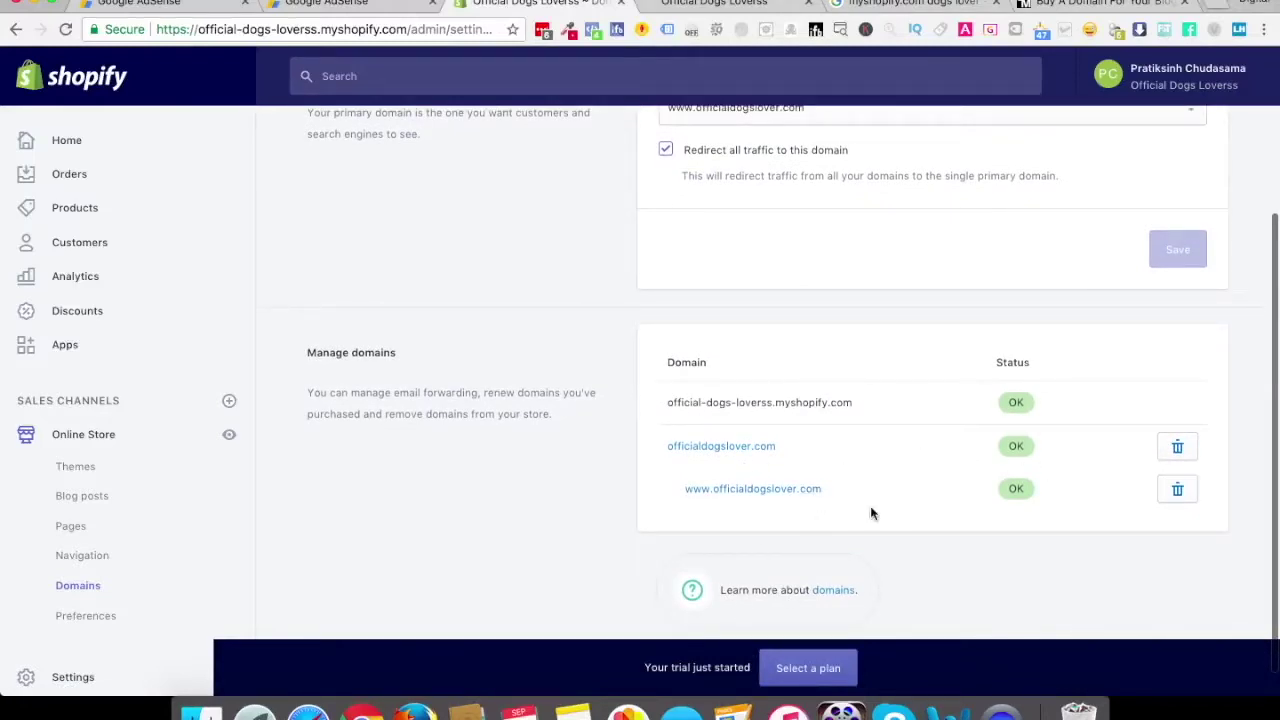
scroll(840, 610, up, 5)
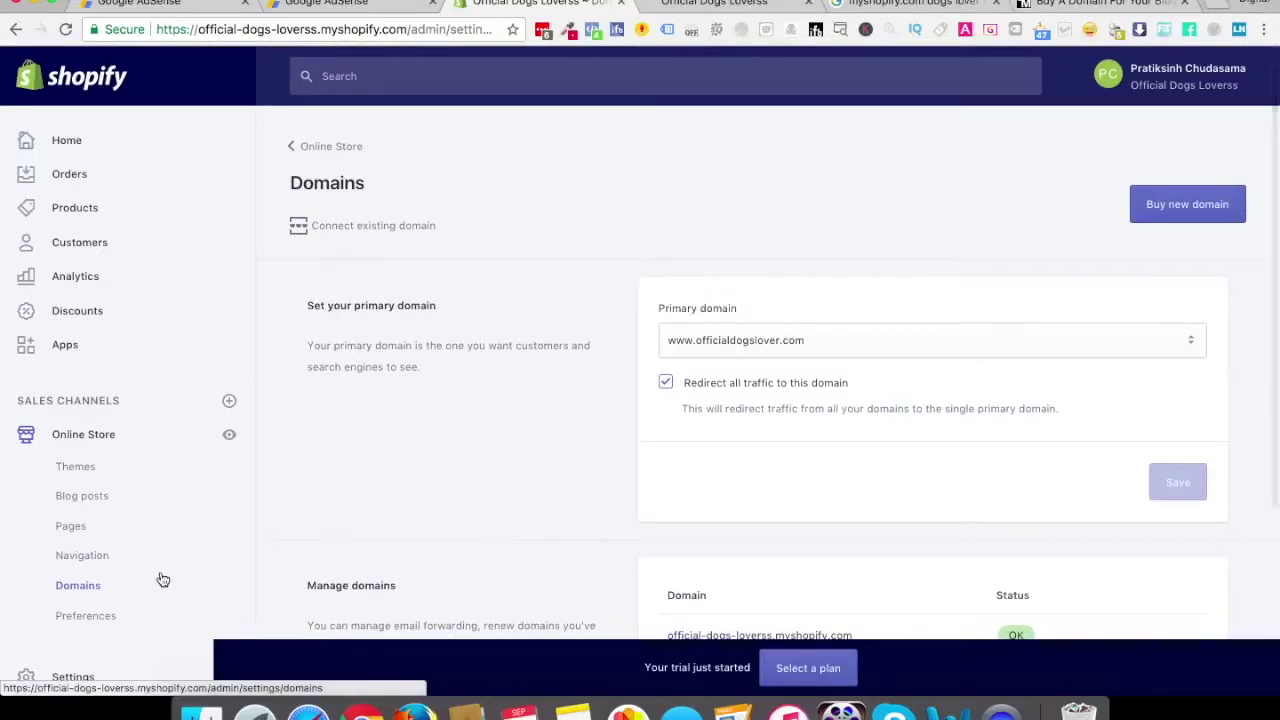
scroll(343, 581, down, 5)
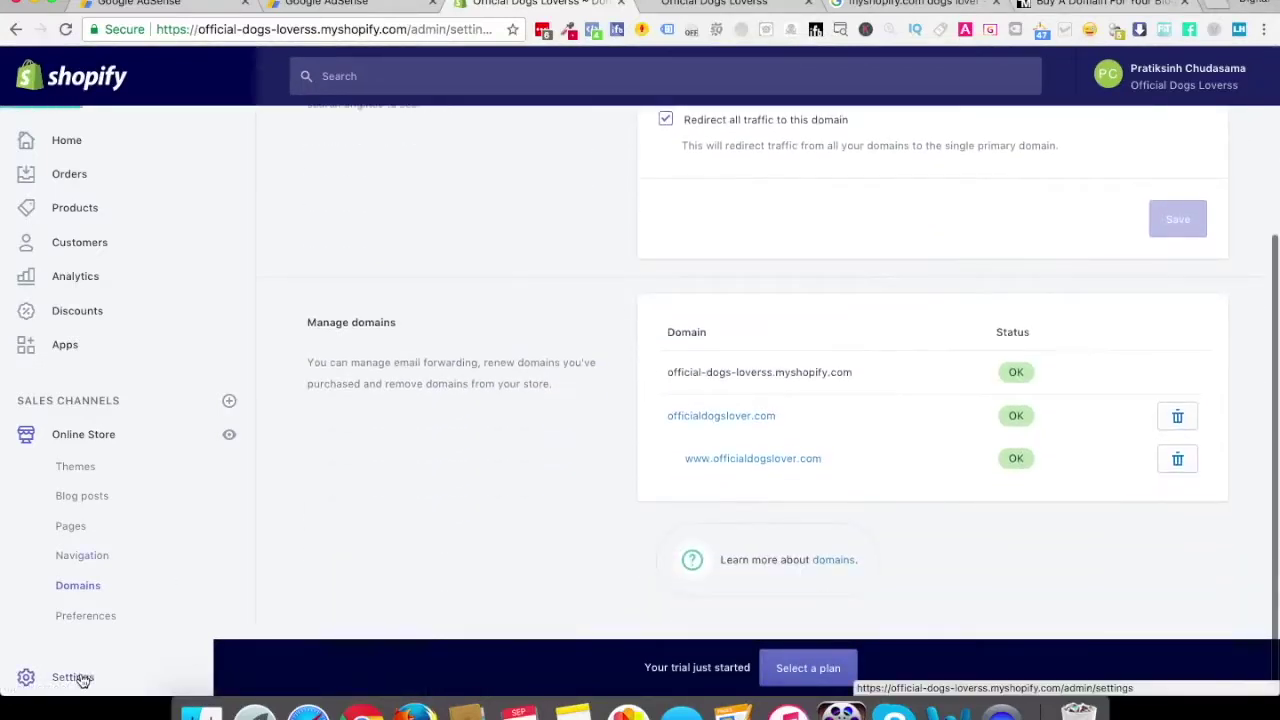
- Open the store settings and browse the account settings page
click(80, 678)
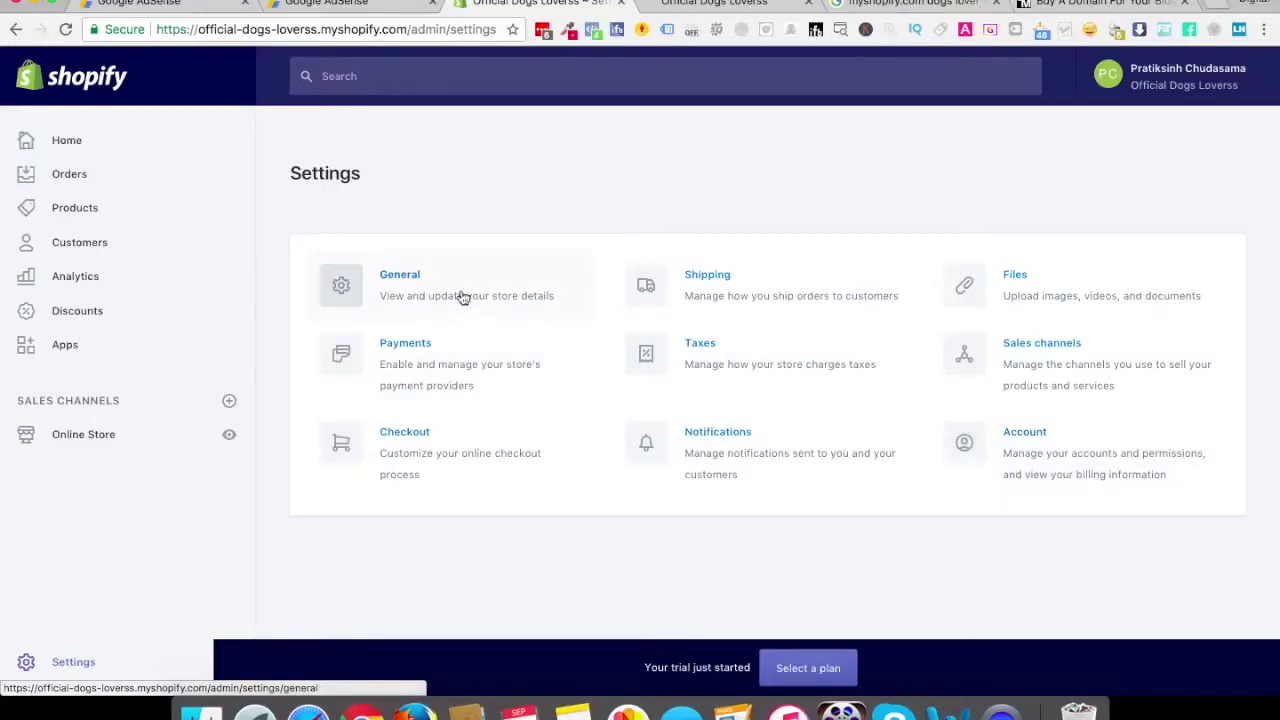
click(1080, 480)
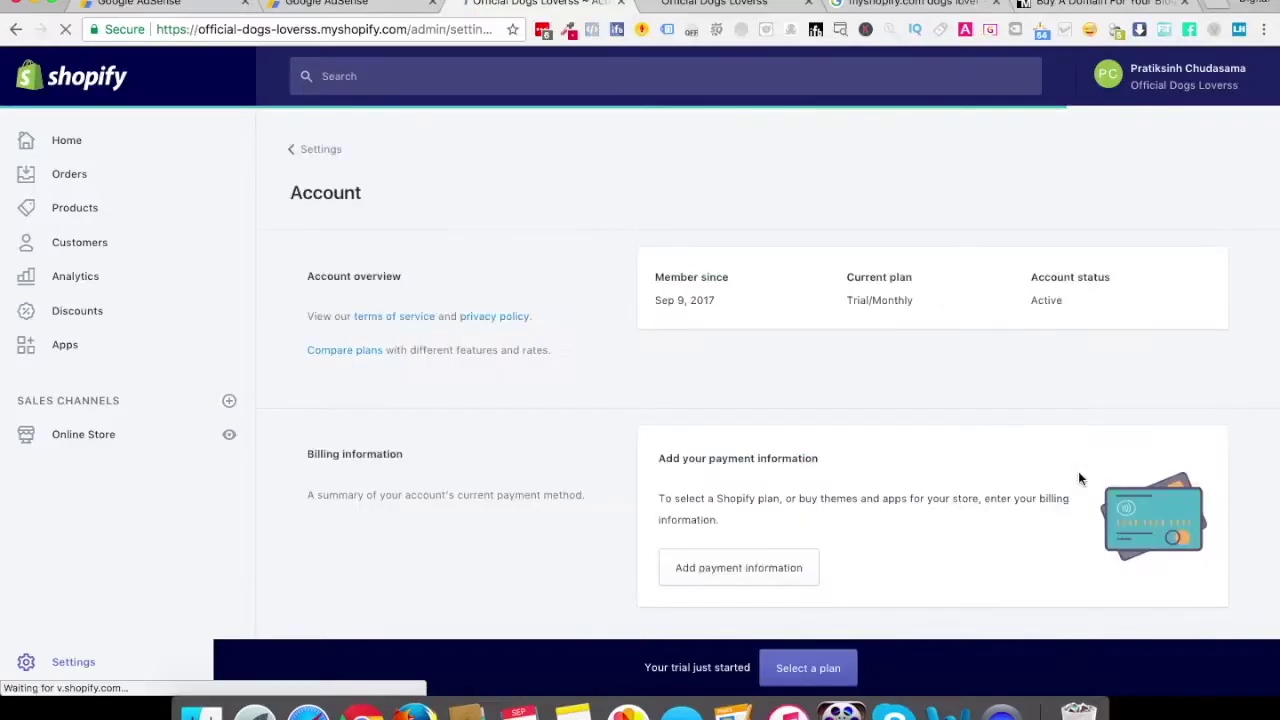
scroll(735, 450, down, 3)
scroll(731, 452, down, 10)
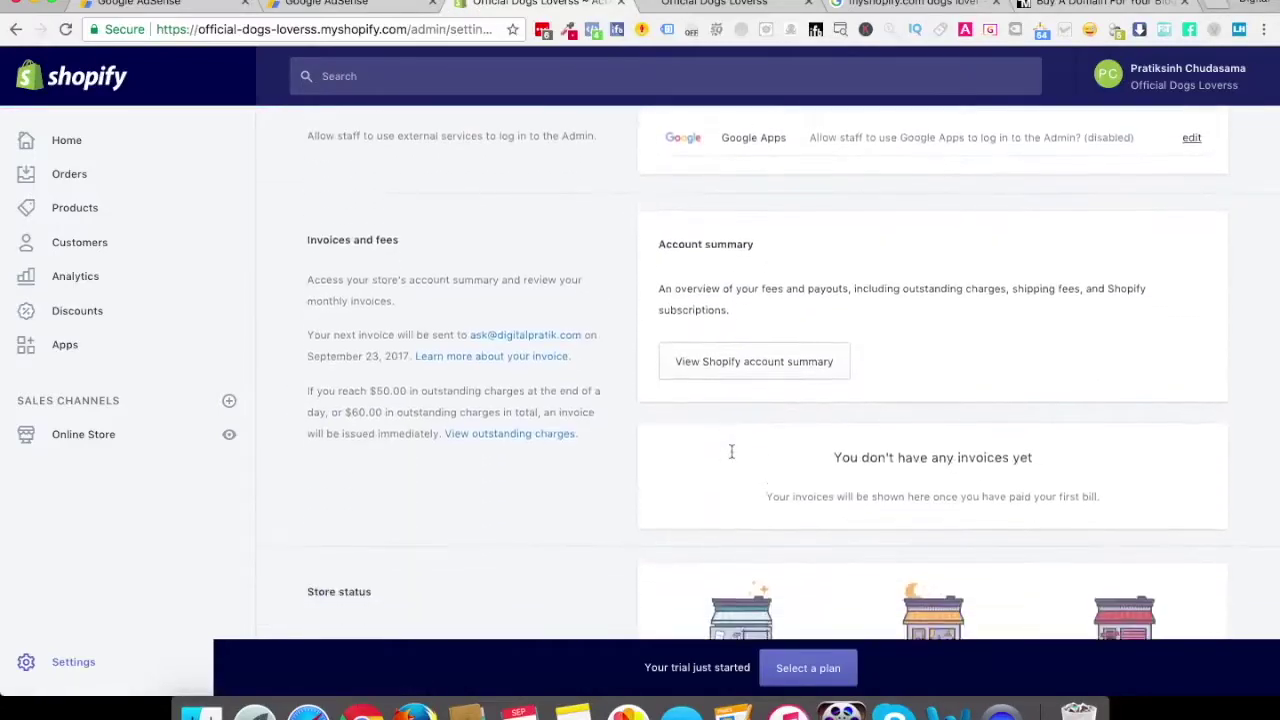
scroll(731, 451, up, 10)
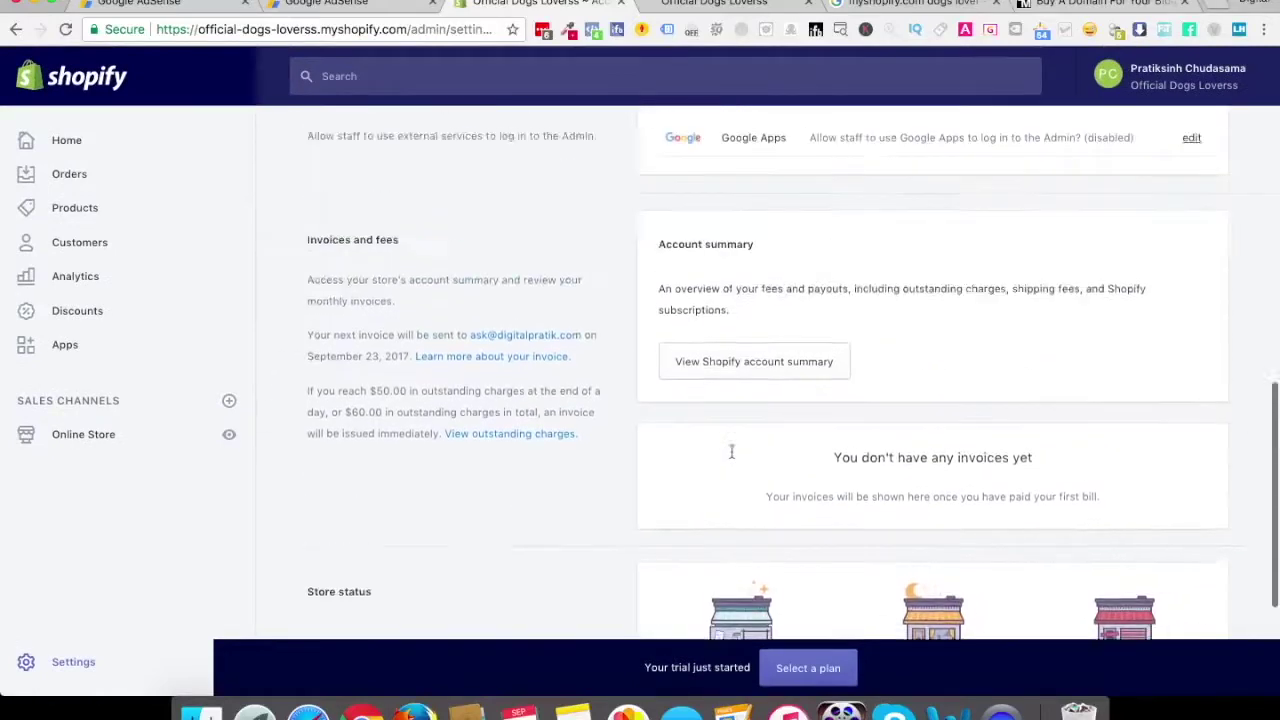
scroll(731, 451, up, 4)
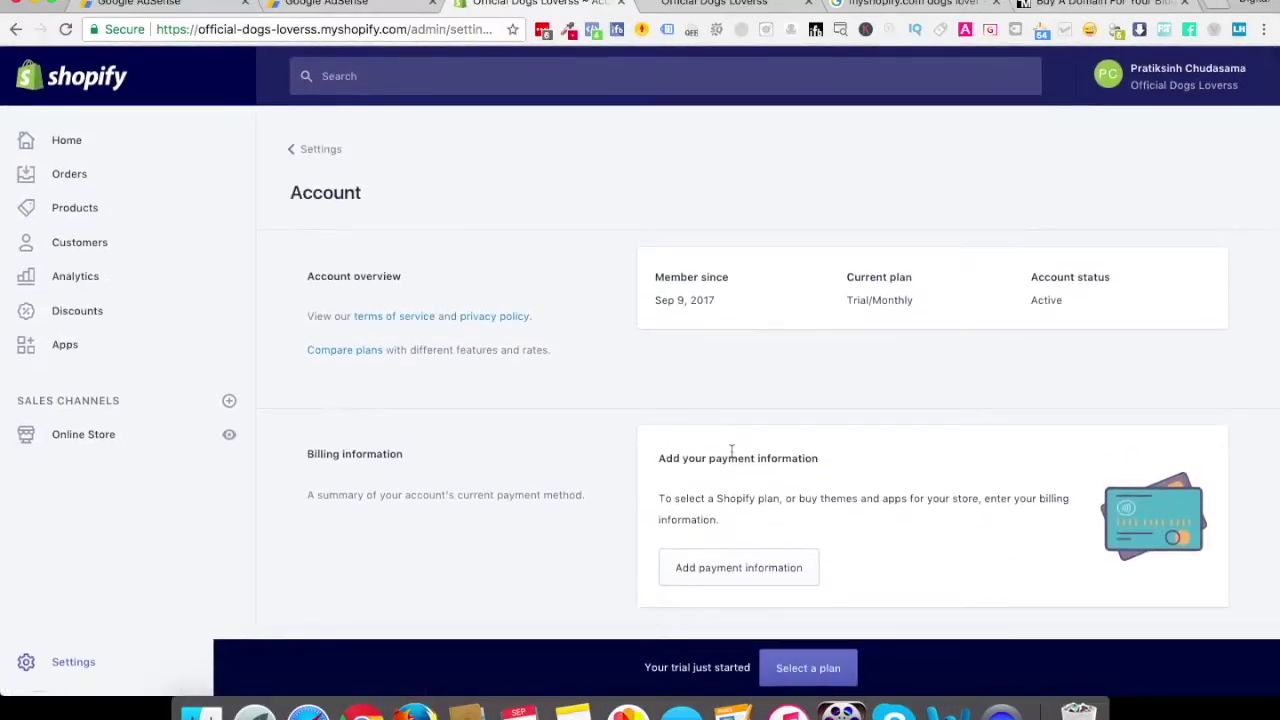
- Open the Online Store preferences page
click(114, 453)
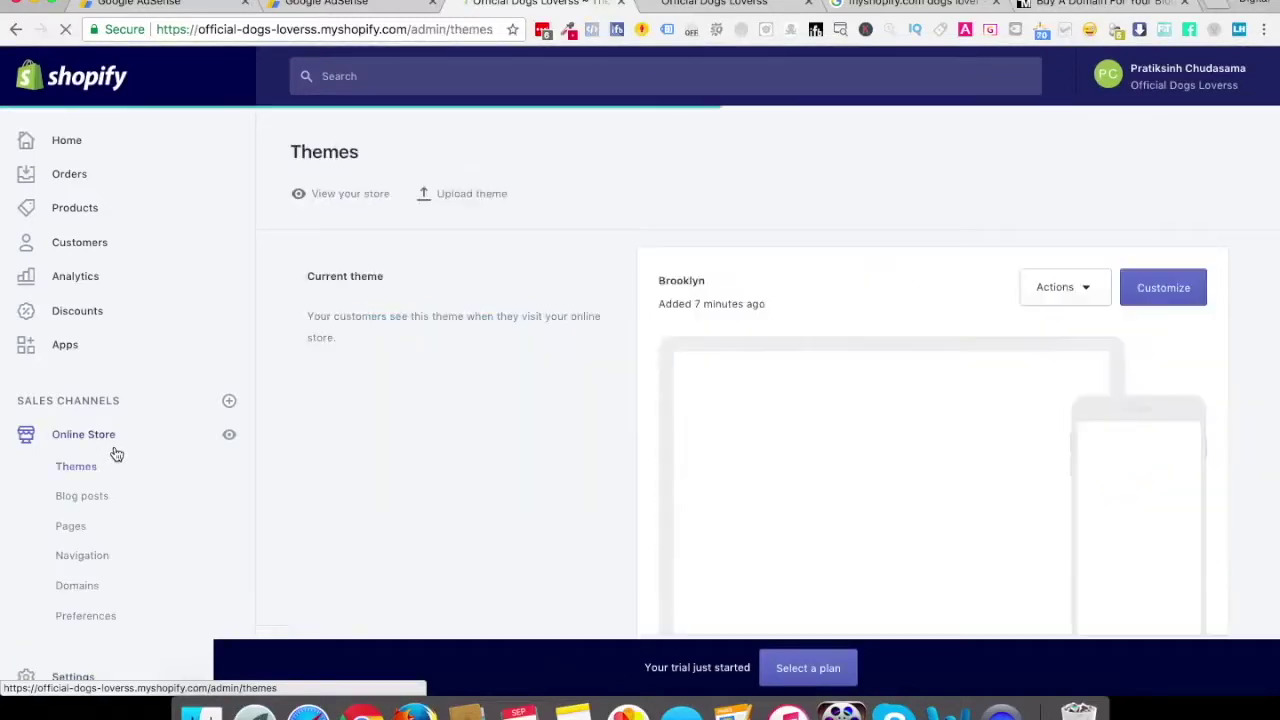
click(88, 617)
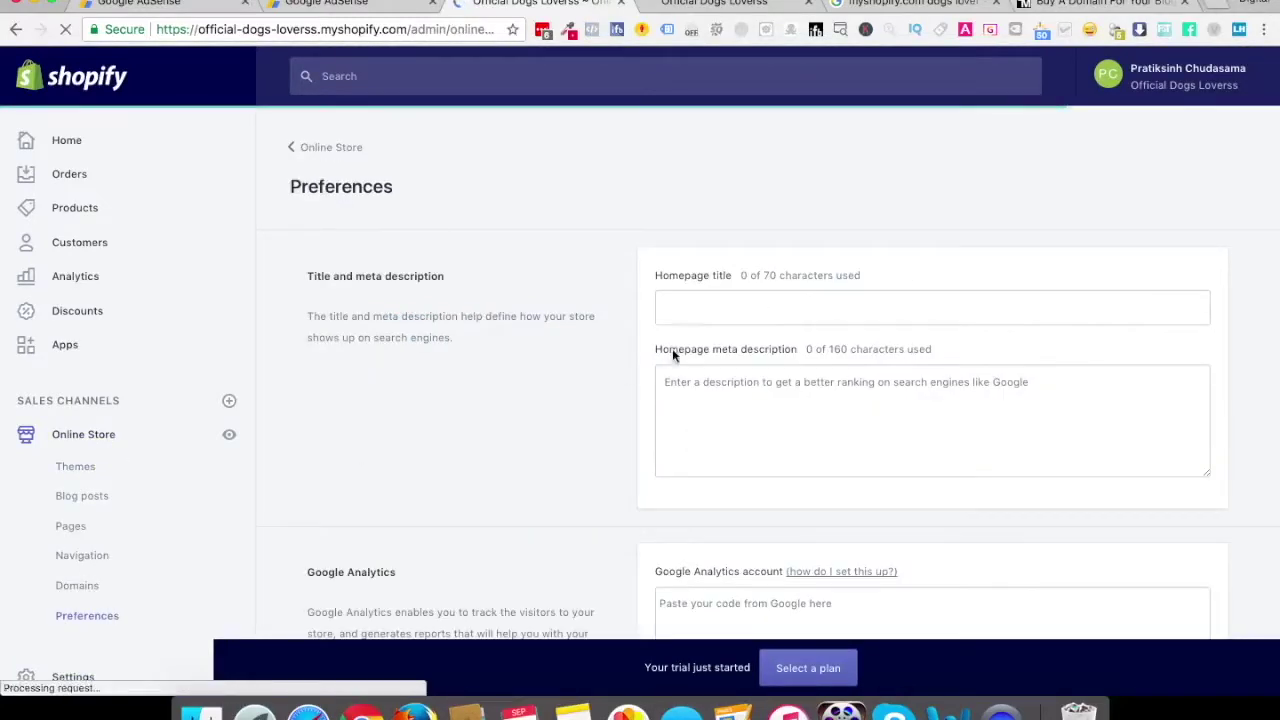
scroll(366, 515, down, 3)
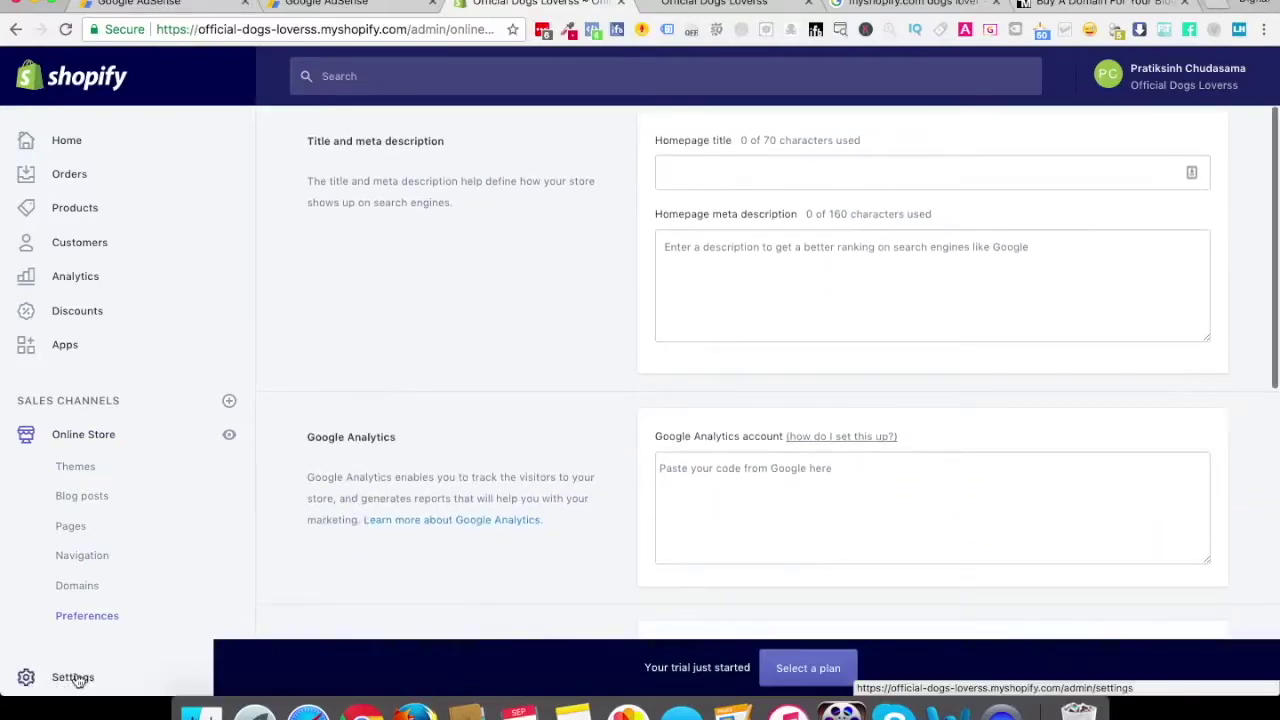
- Review General settings showing store name Official Dogs Loverss, then view the storefront tab
click(72, 677)
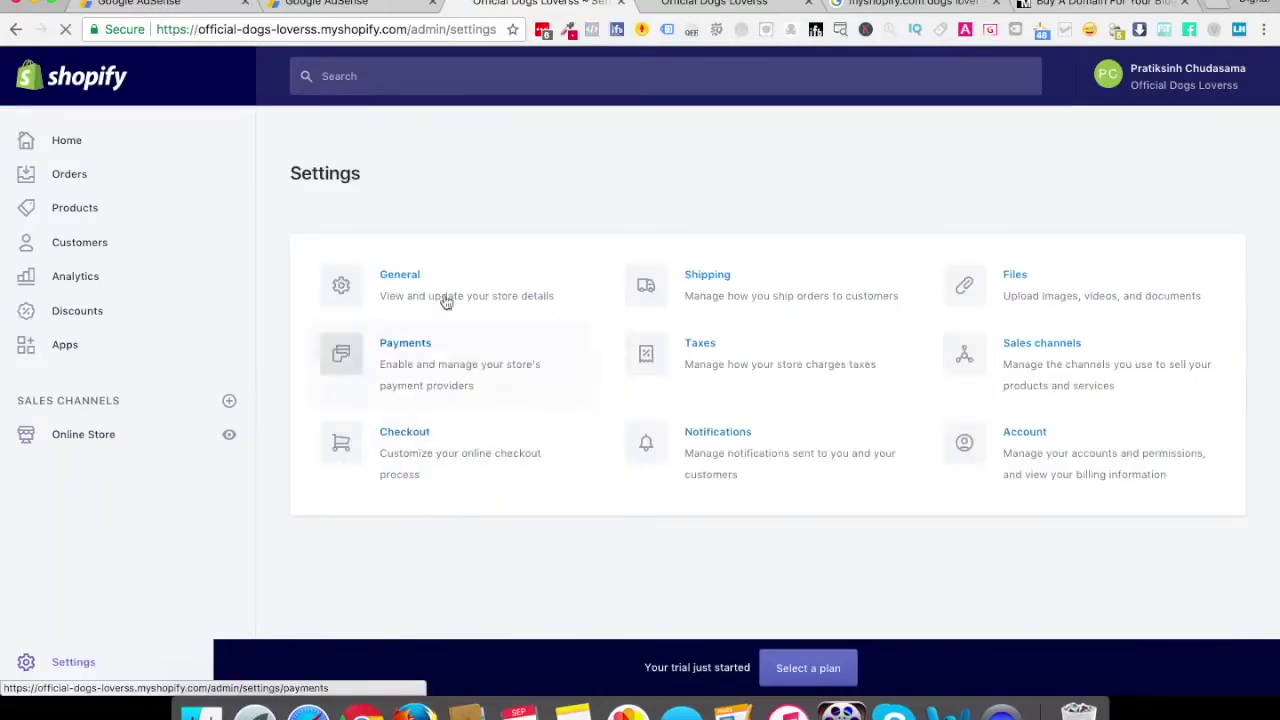
click(423, 284)
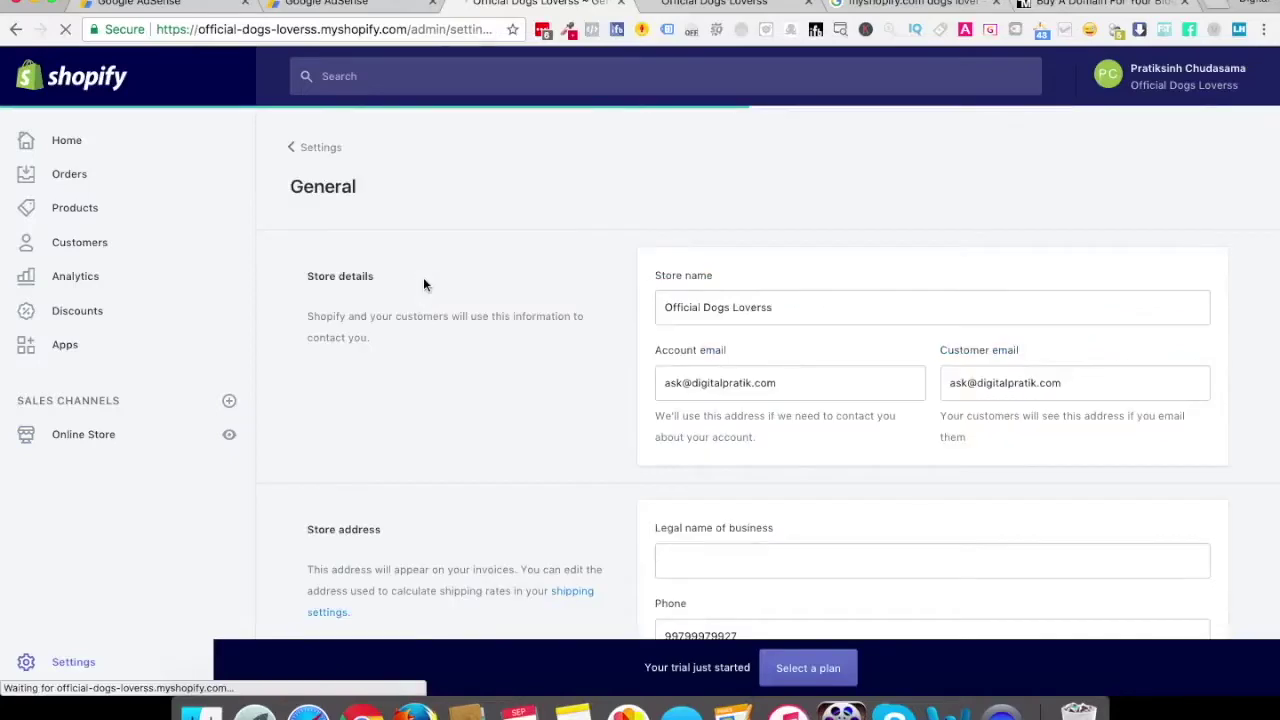
scroll(543, 434, down, 3)
scroll(543, 434, down, 10)
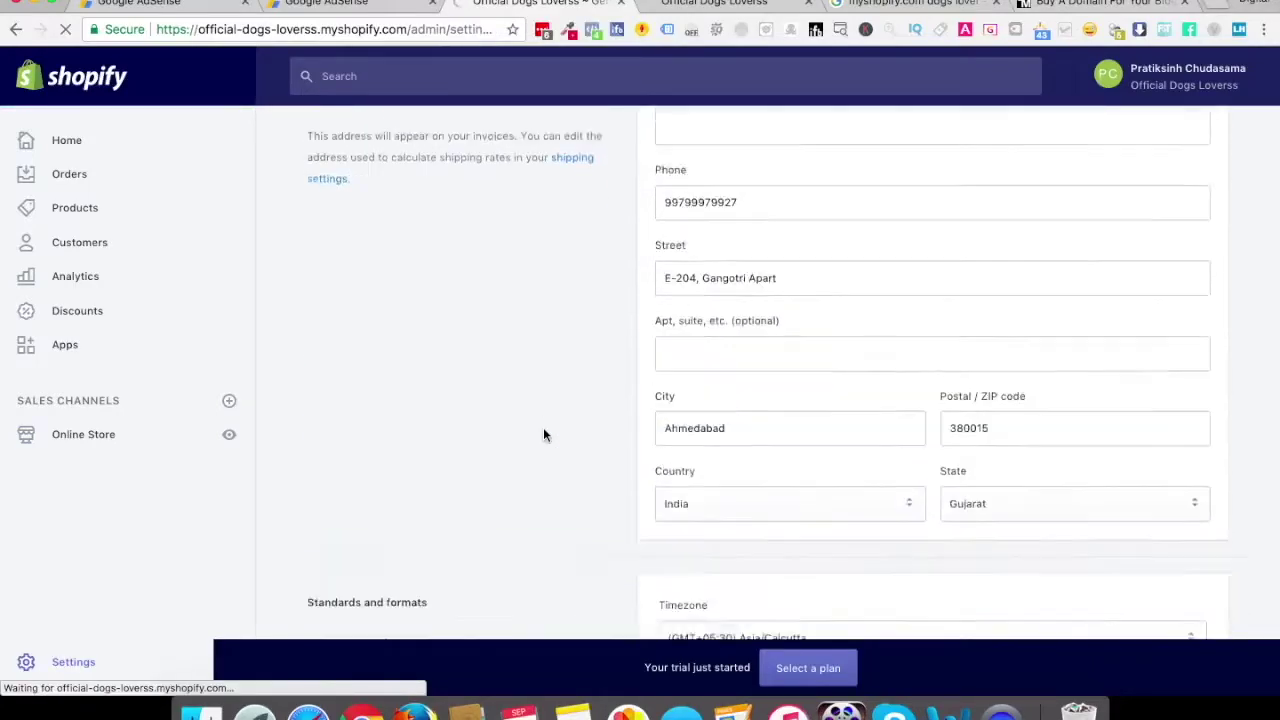
scroll(543, 434, up, 5)
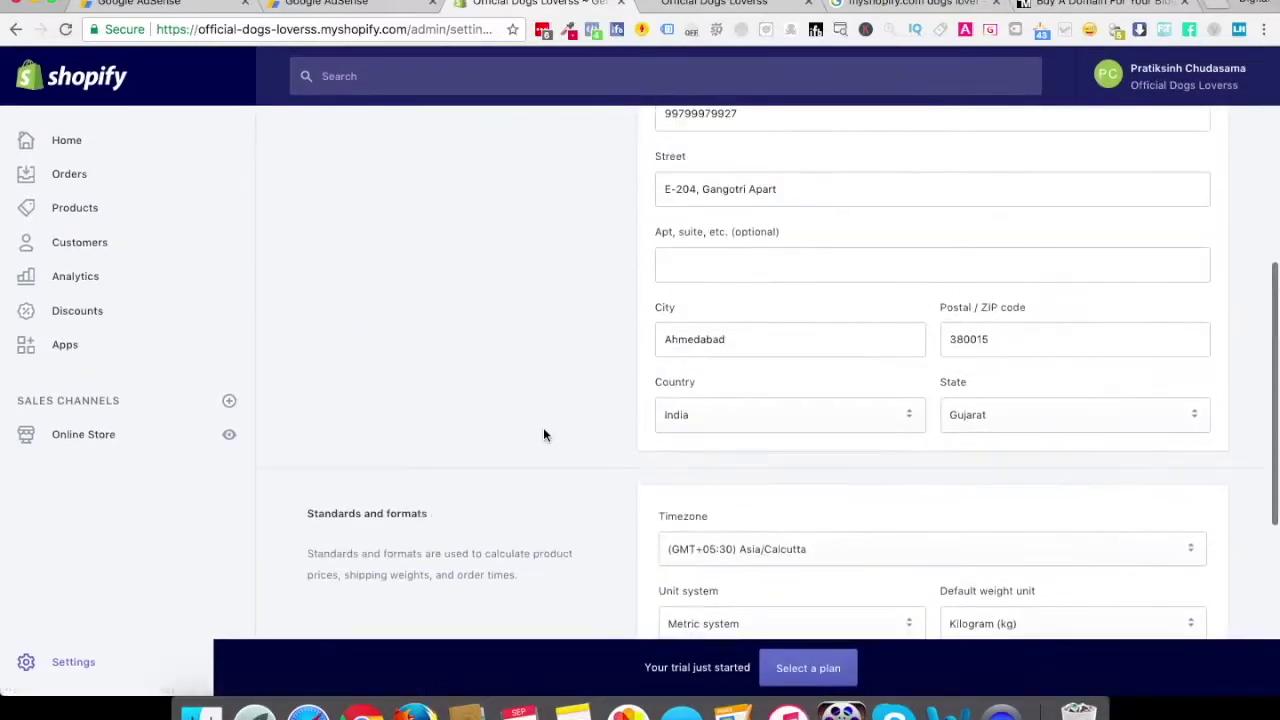
scroll(543, 434, up, 6)
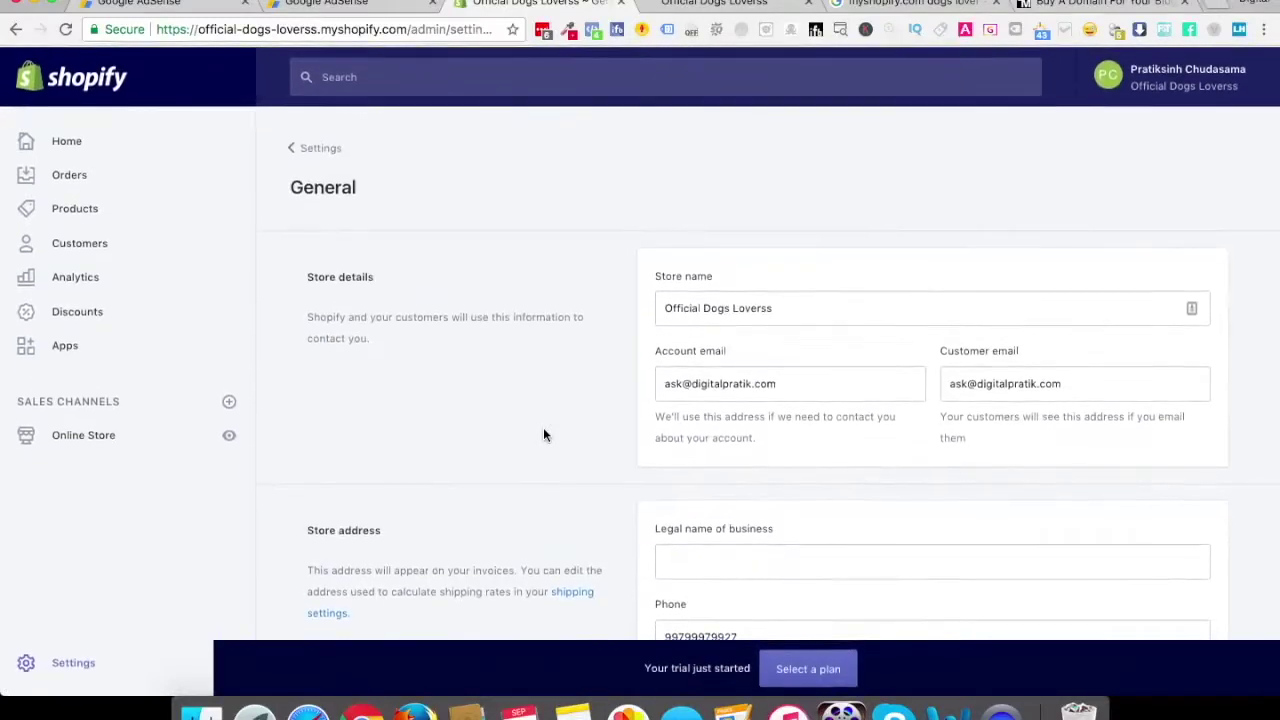
click(687, 4)
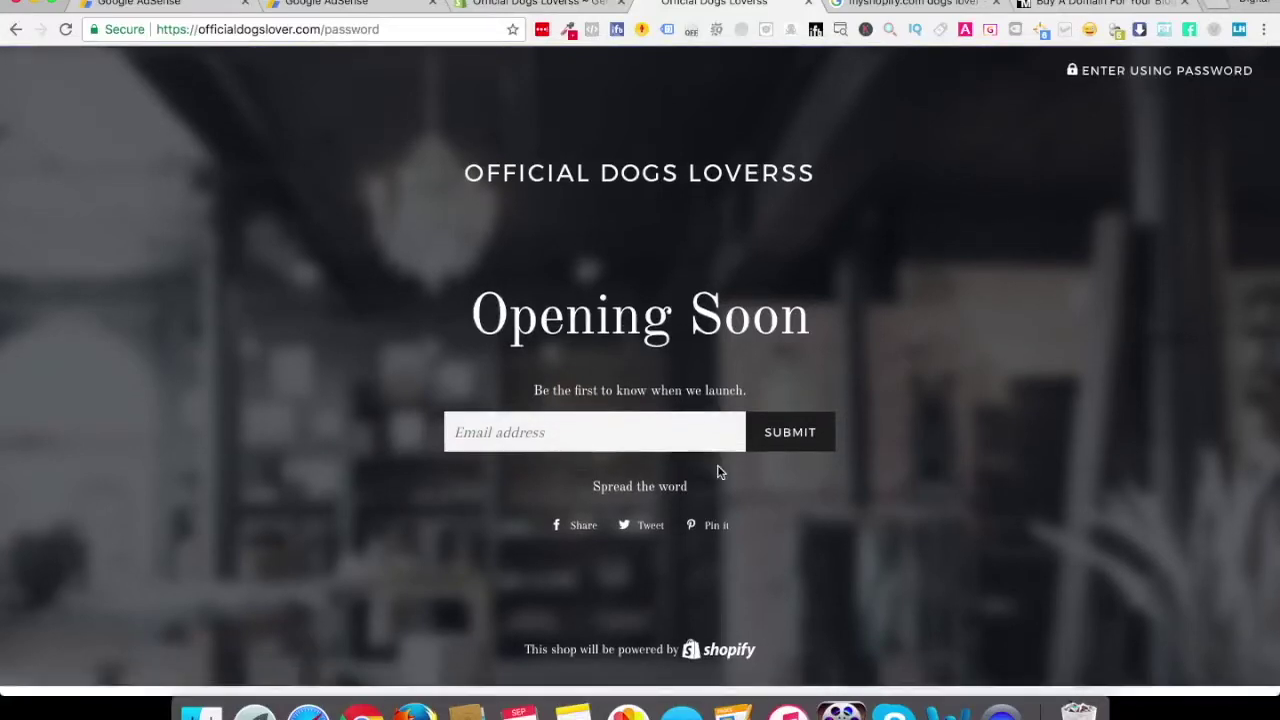
- Check the storefront password URL, then go from Online Store Themes to Select a plan
double_click(343, 28)
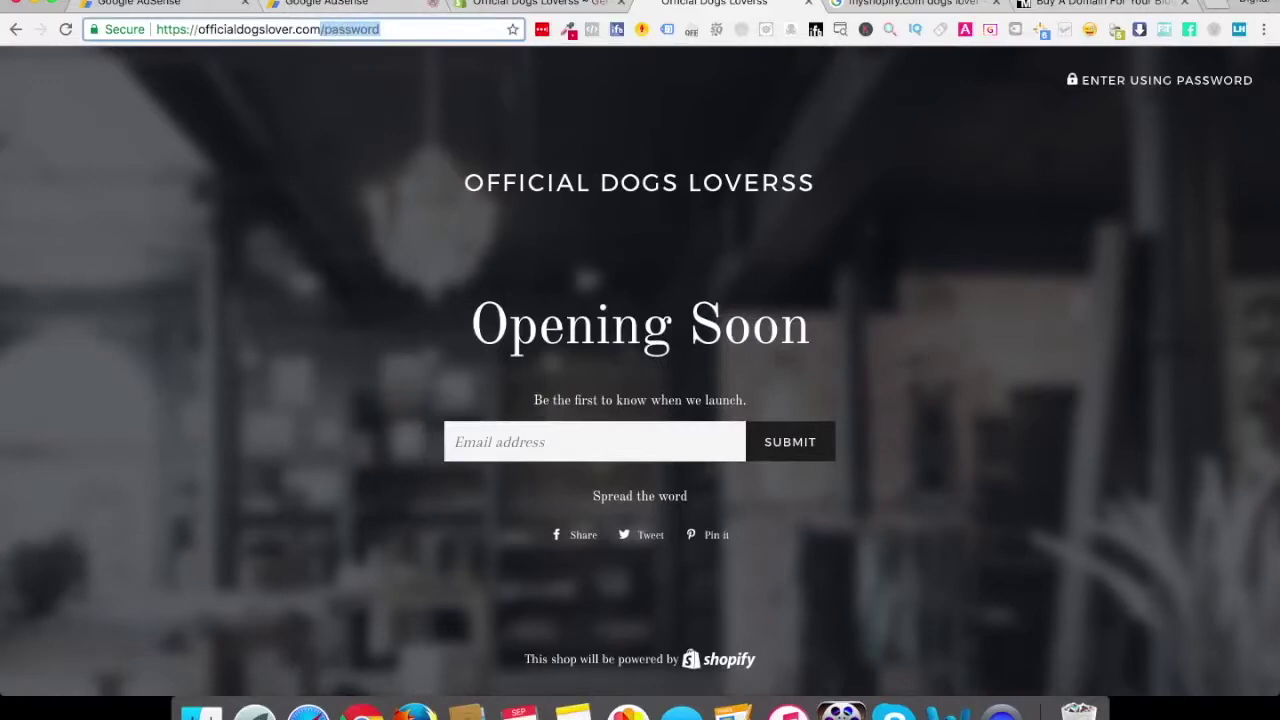
click(522, 5)
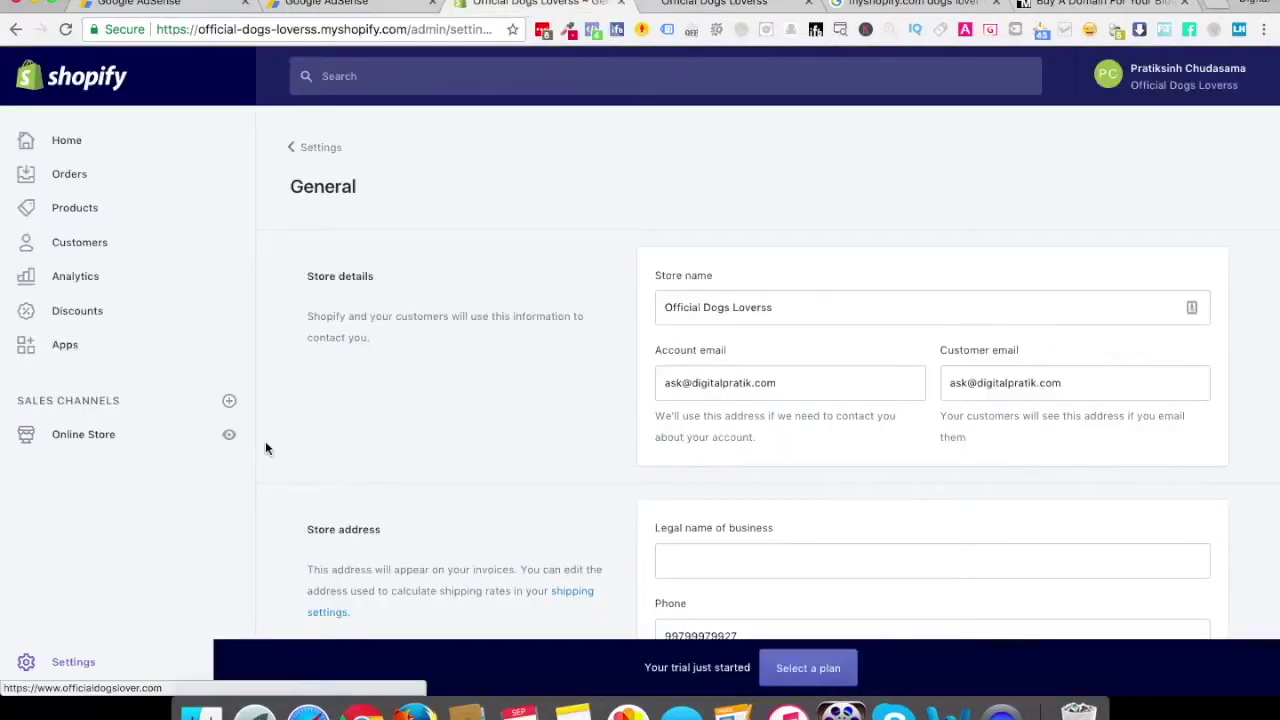
click(100, 440)
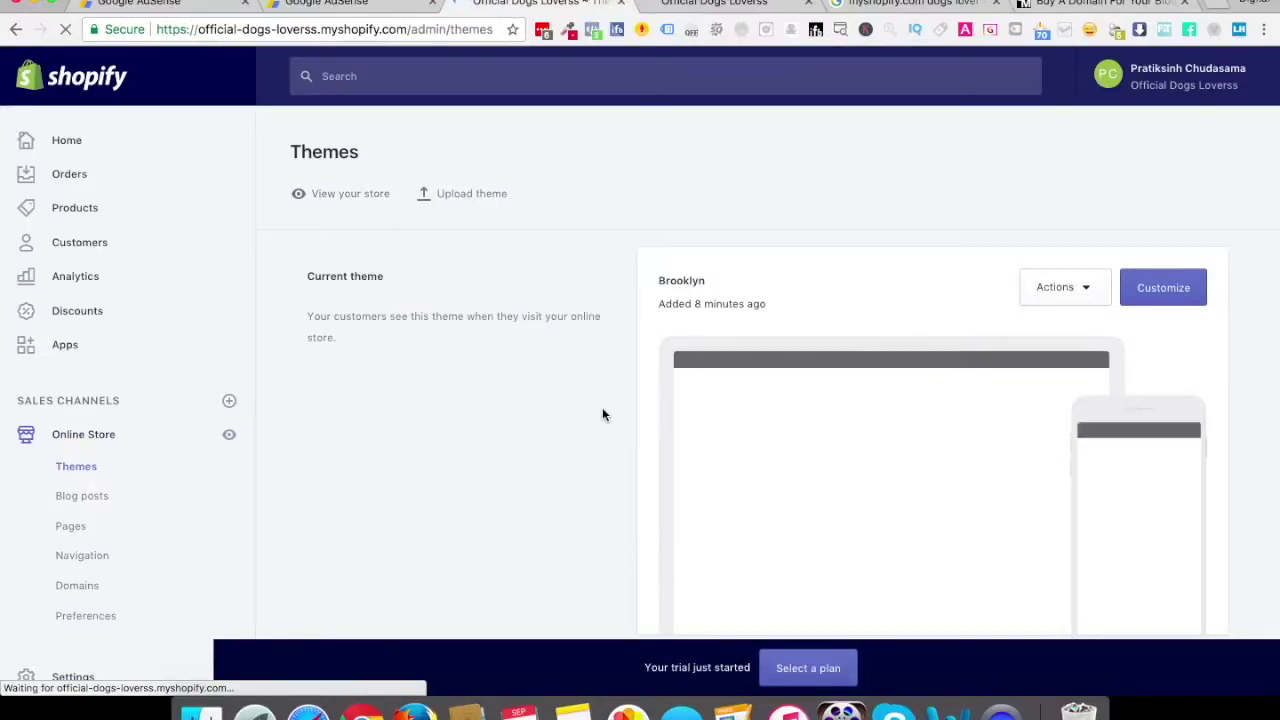
scroll(602, 410, down, 5)
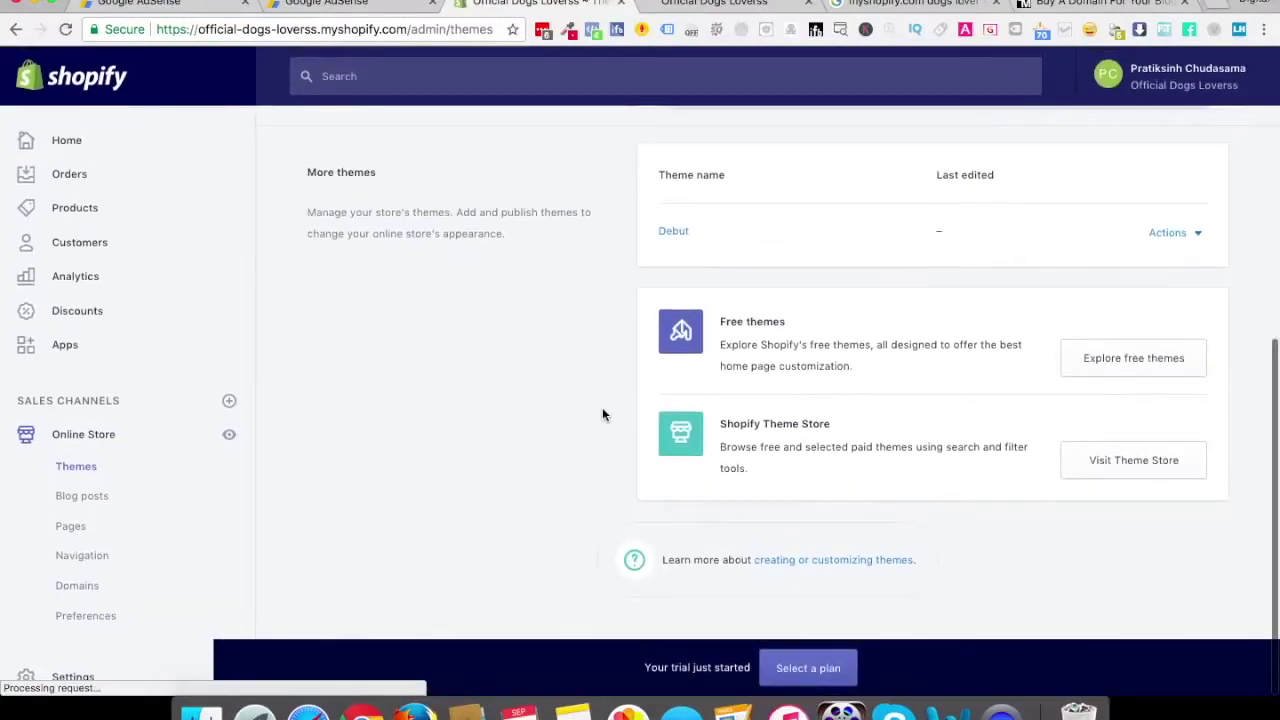
scroll(602, 413, up, 10)
scroll(602, 414, down, 5)
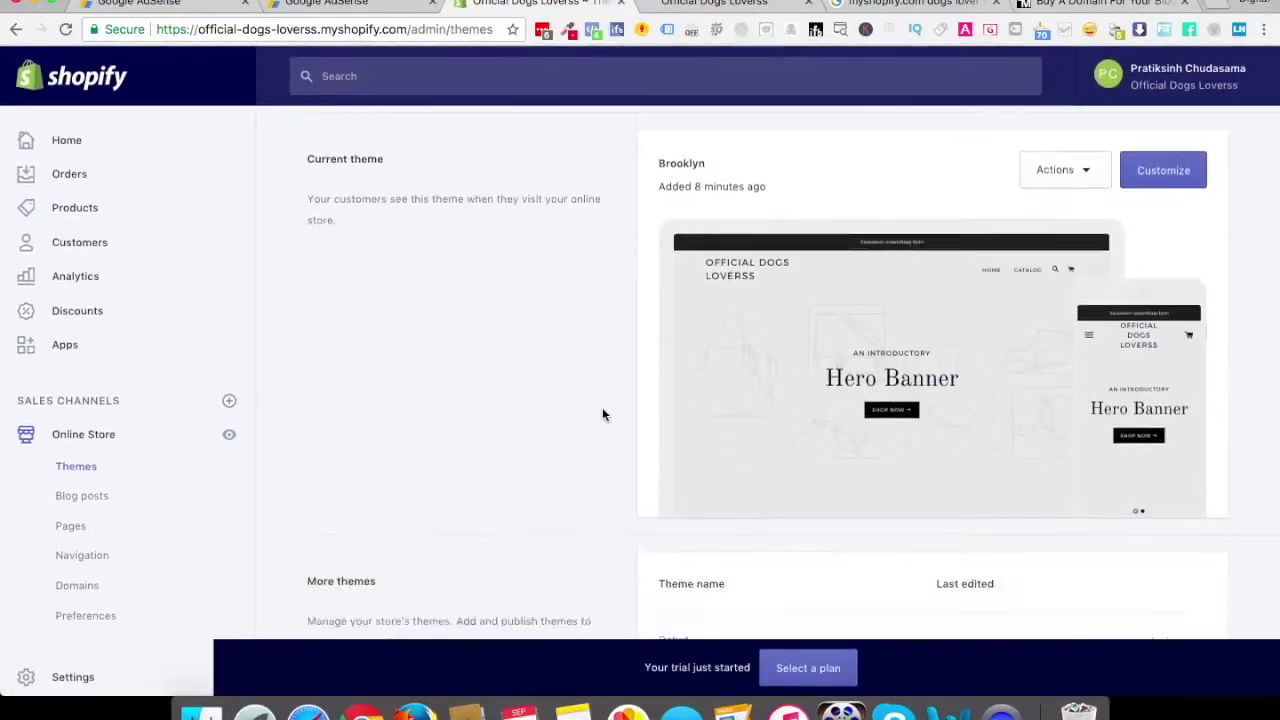
click(787, 688)
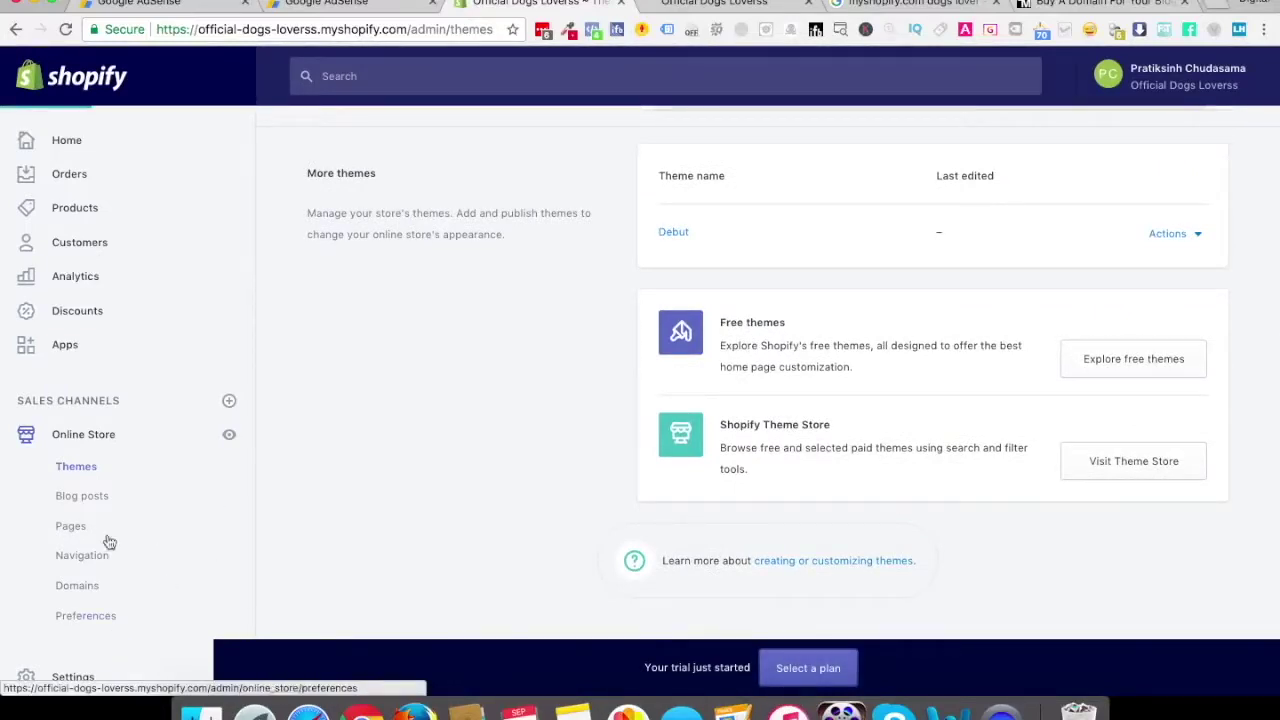
- Choose the Shopify plan at $79 per month
scroll(467, 513, down, 5)
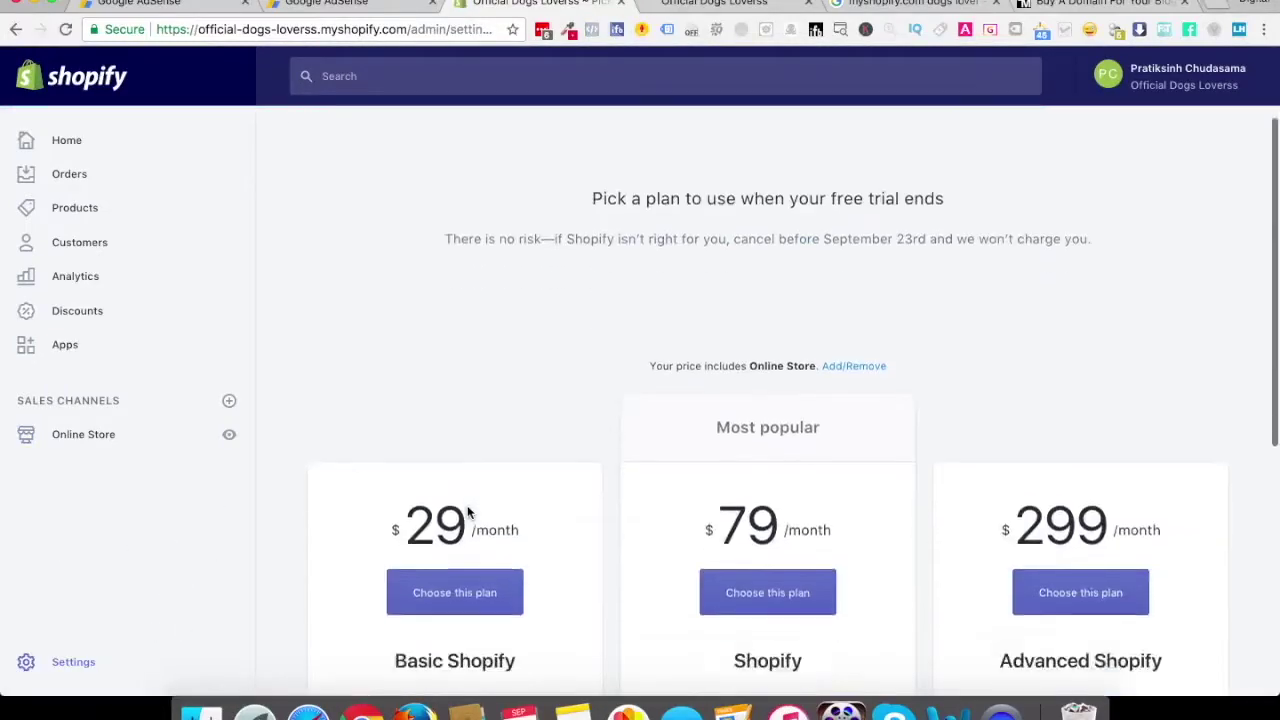
scroll(538, 466, down, 3)
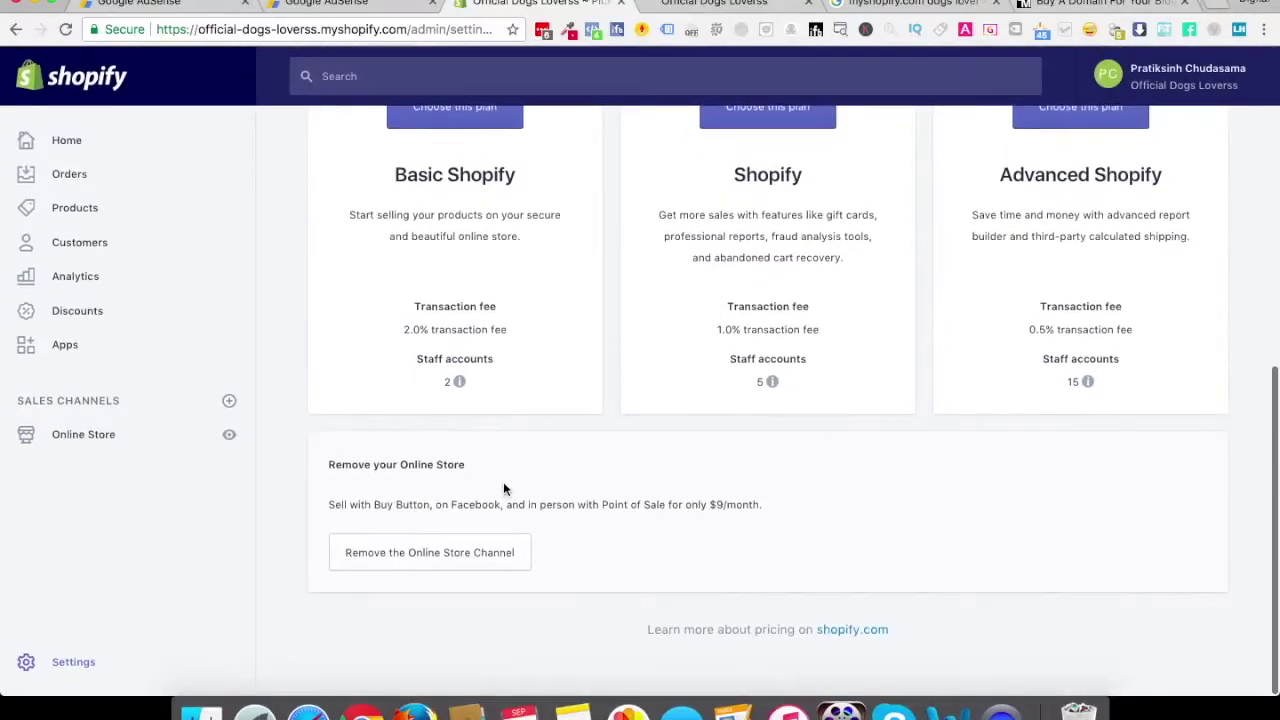
scroll(503, 488, up, 4)
click(766, 452)
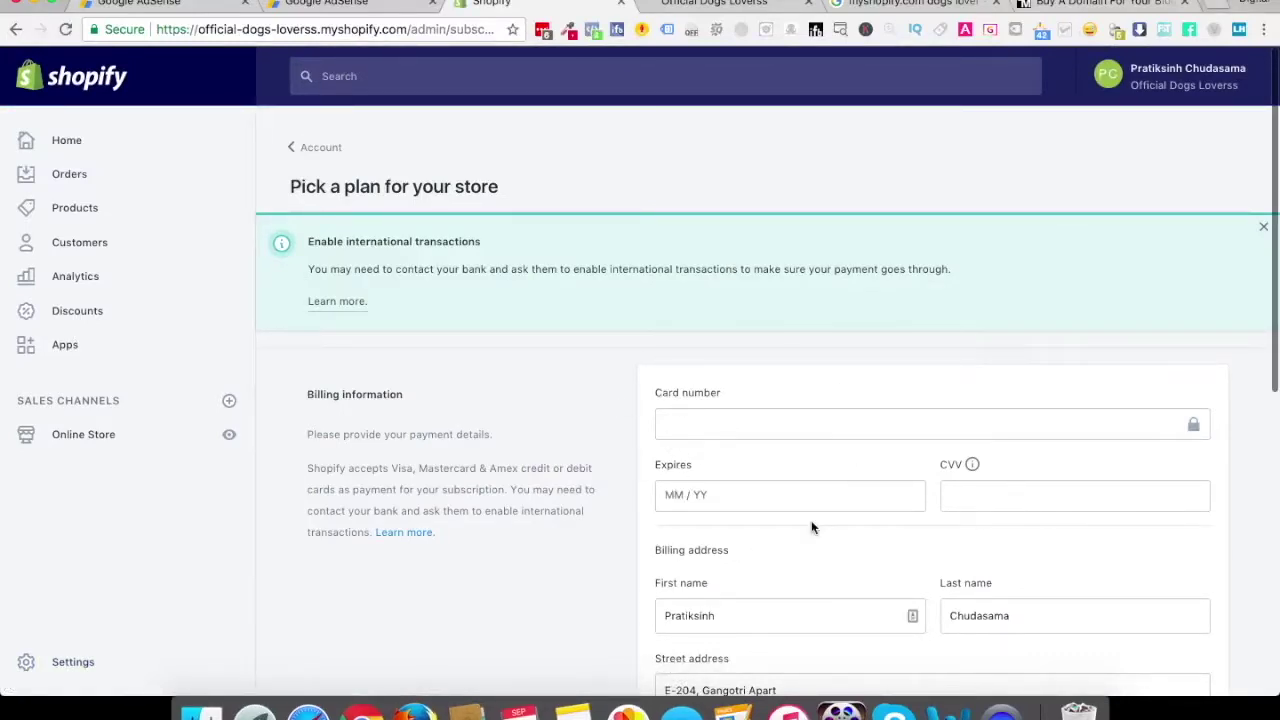
- Review the upcoming charge and its date, then confirm the monthly subscription
scroll(811, 520, down, 6)
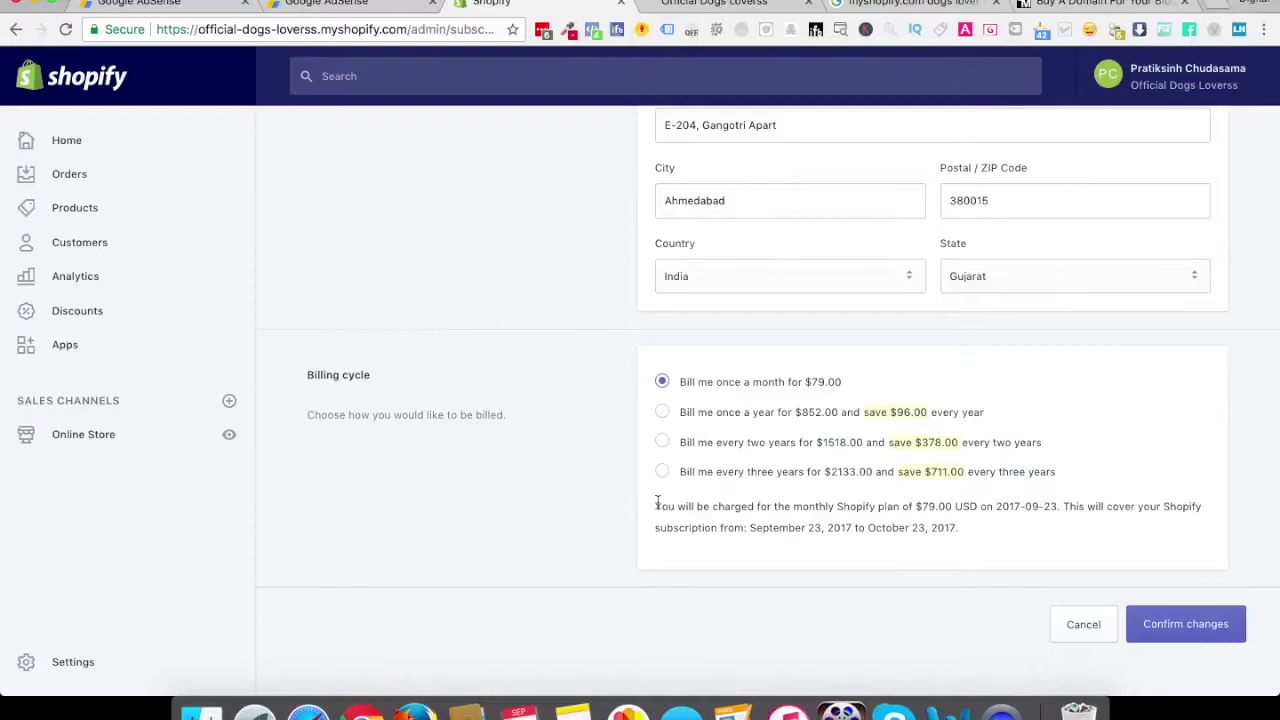
drag(657, 505, 768, 506)
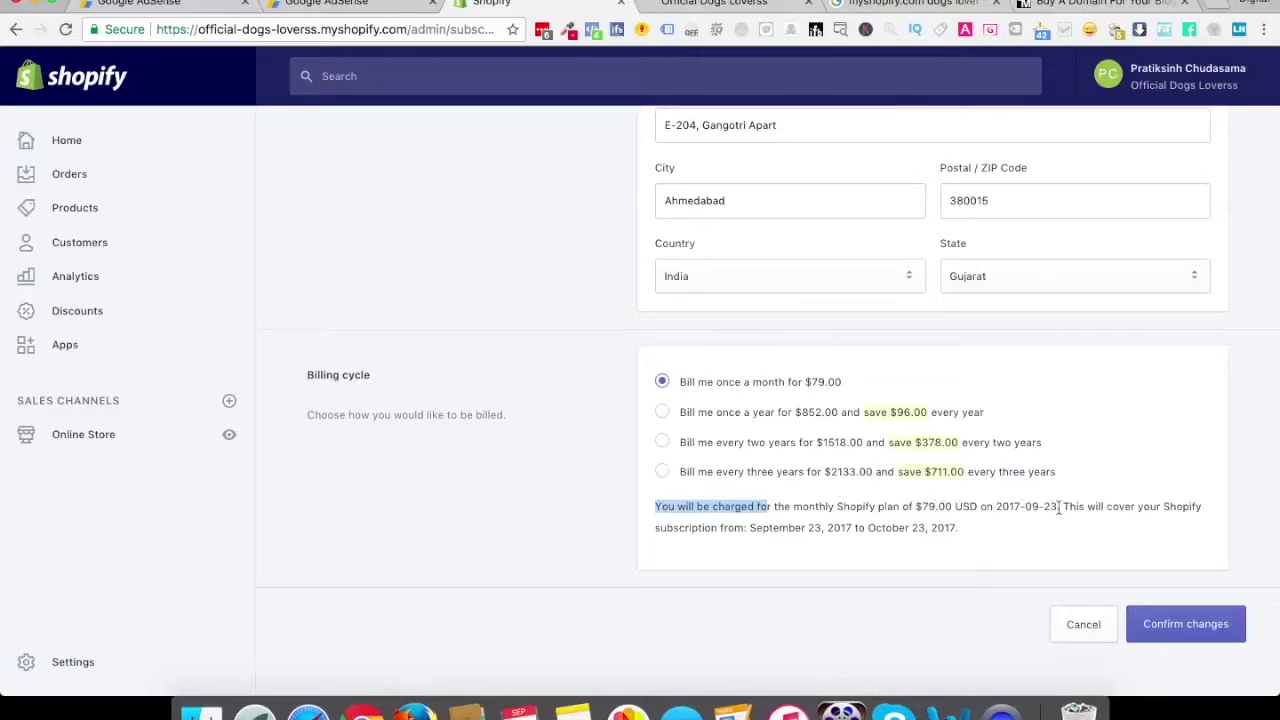
drag(1057, 507, 1043, 507)
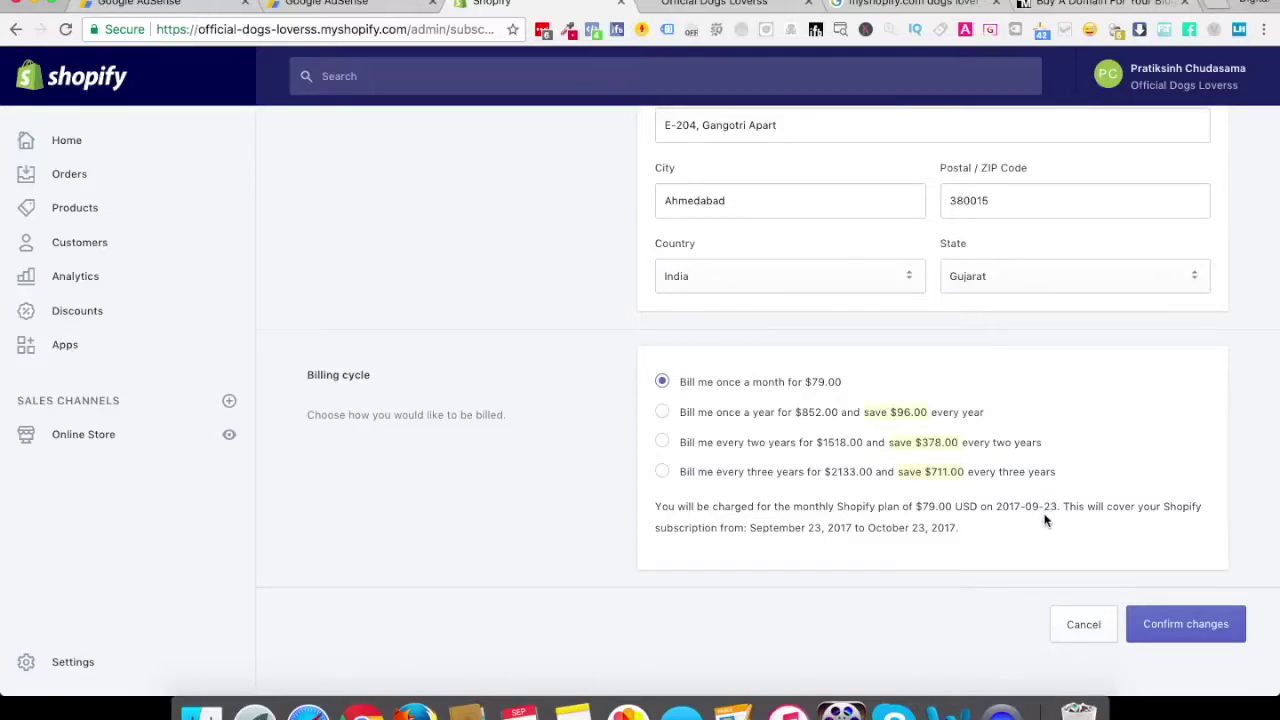
click(1185, 624)
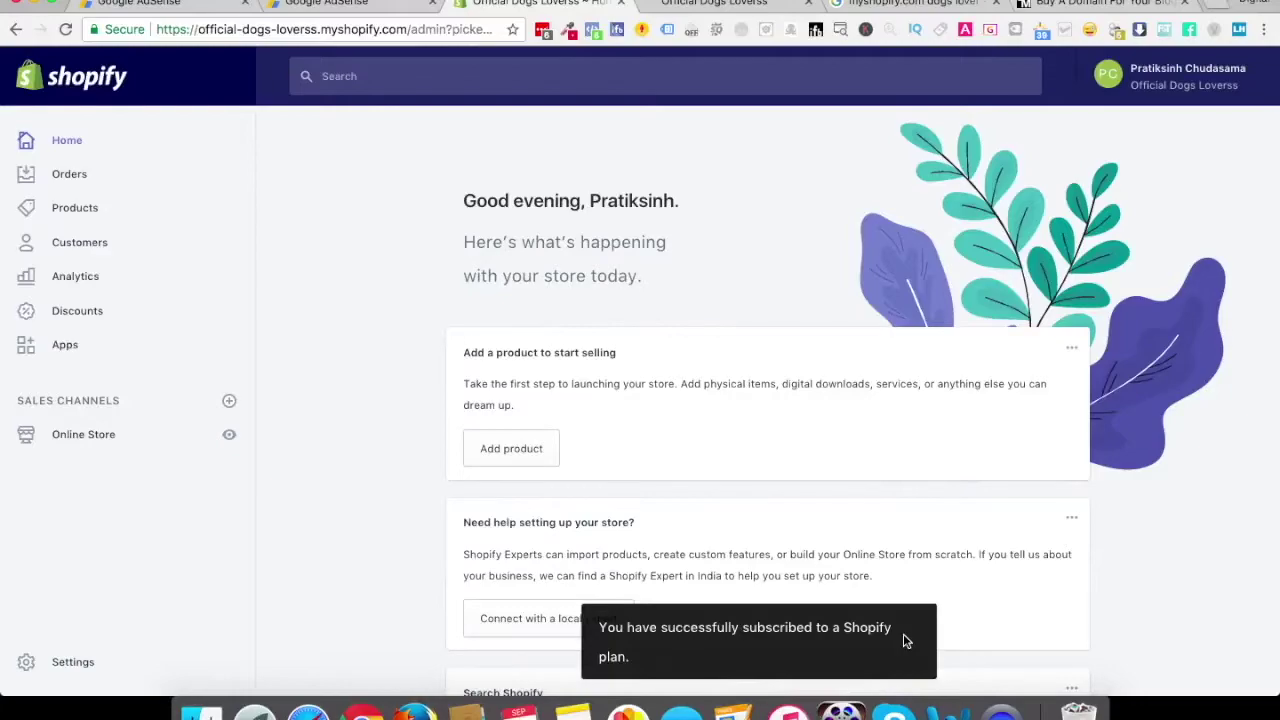
- Review the subscription confirmation, then switch to the storefront password page
scroll(790, 557, down, 5)
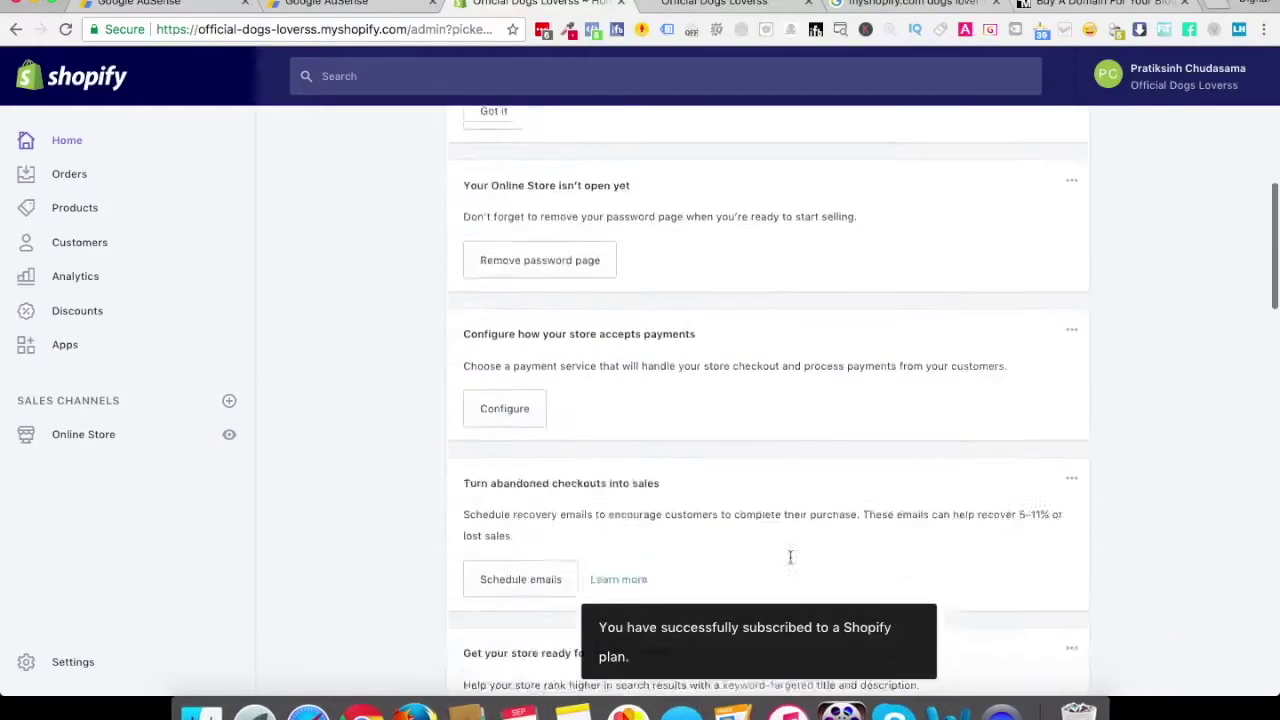
scroll(790, 557, down, 8)
scroll(790, 557, up, 15)
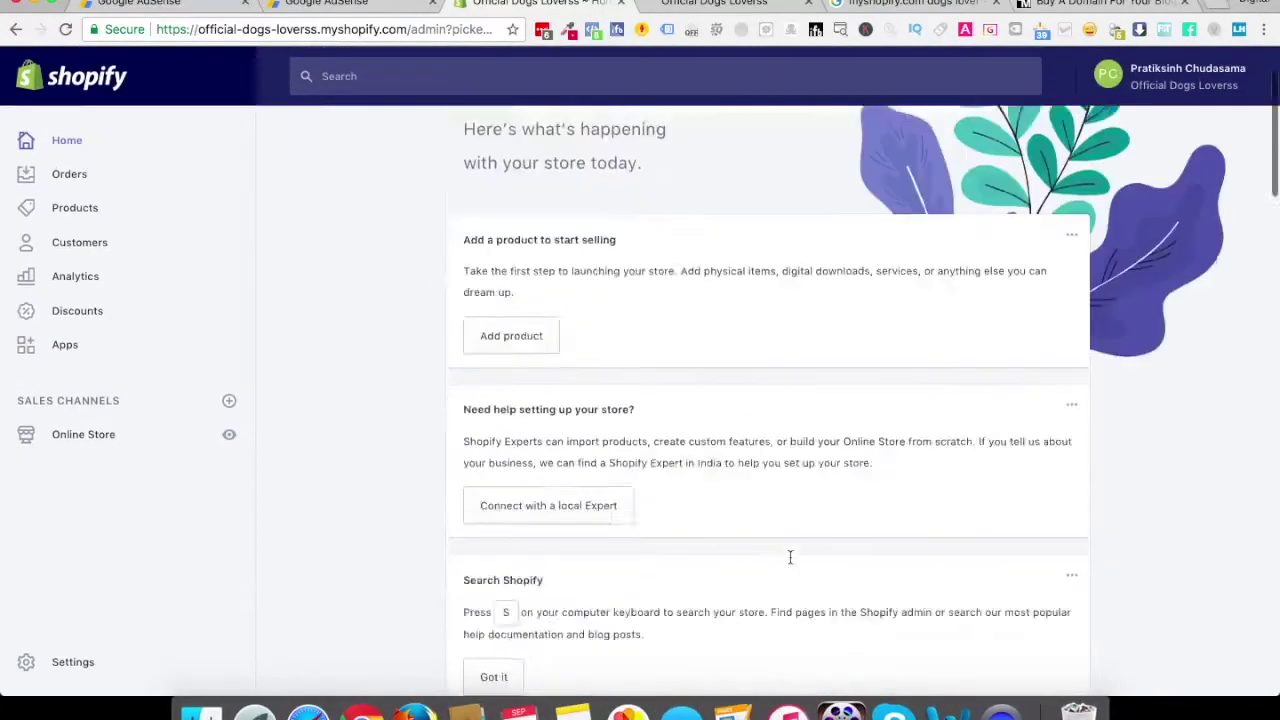
scroll(790, 557, up, 2)
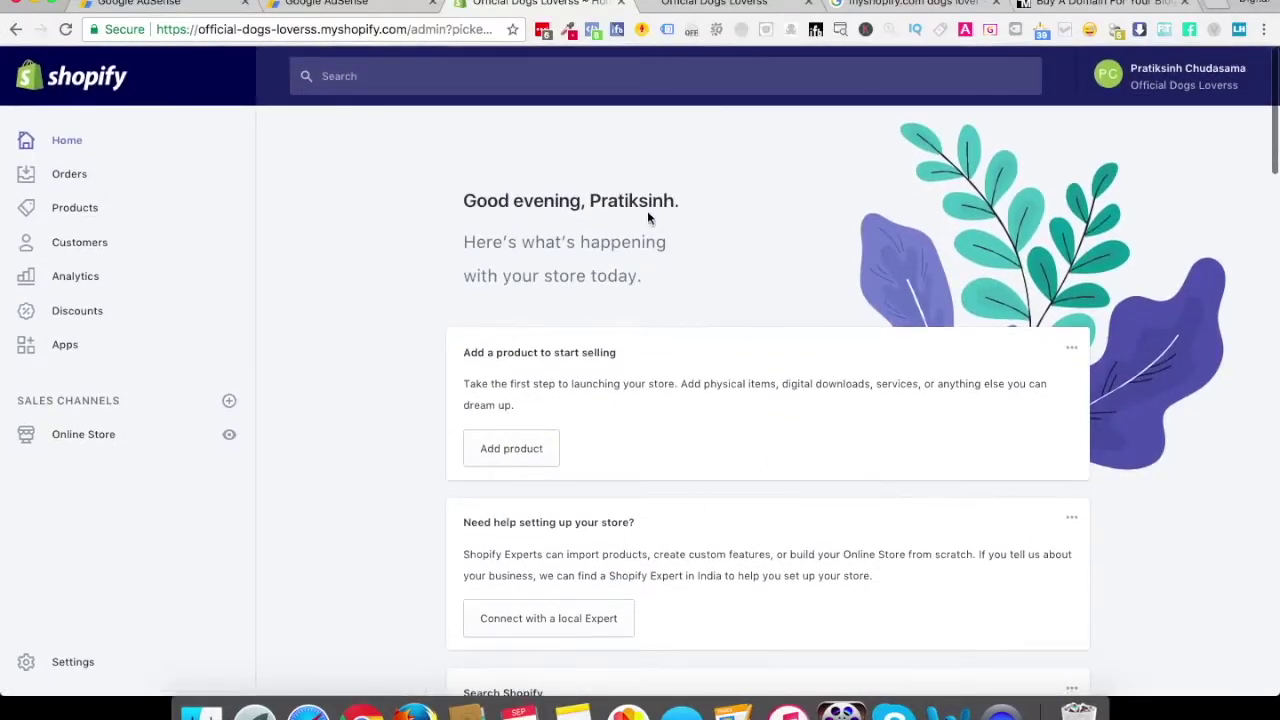
scroll(643, 443, down, 6)
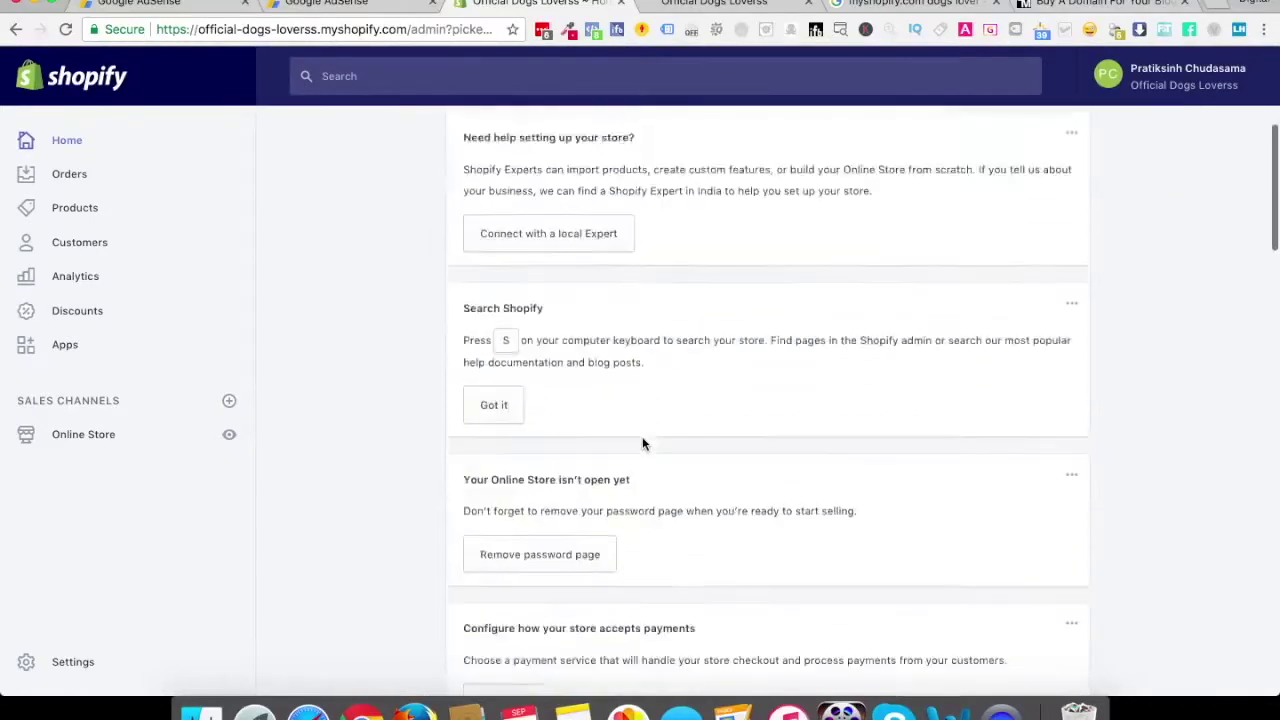
scroll(642, 436, down, 5)
scroll(642, 436, up, 5)
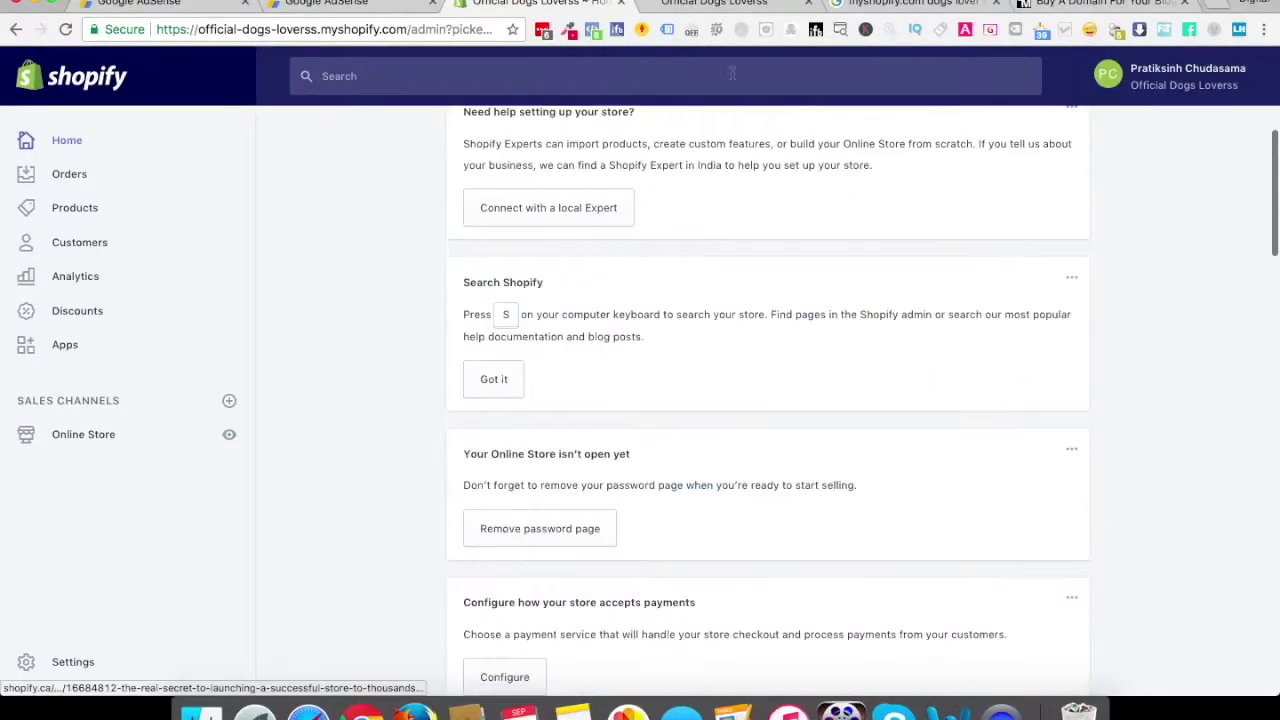
click(747, 5)
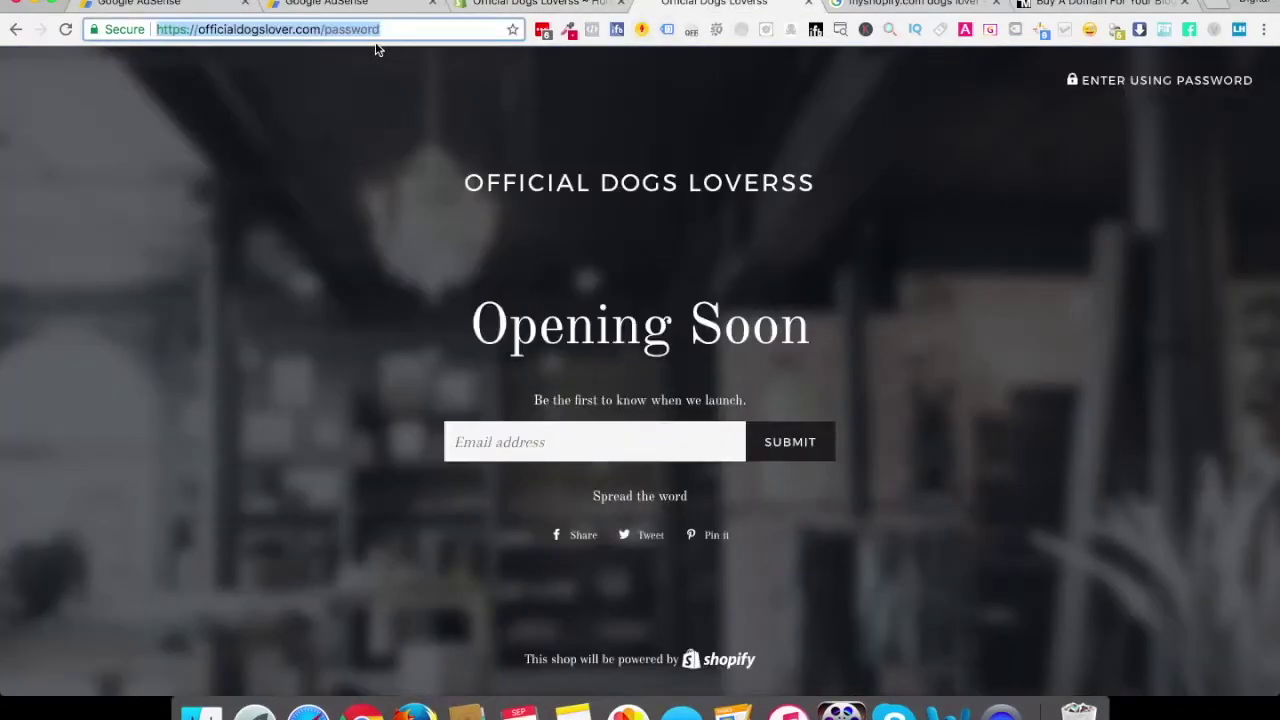
- Open the live storefront from admin Home and strip the preview key from its URL
click(806, 4)
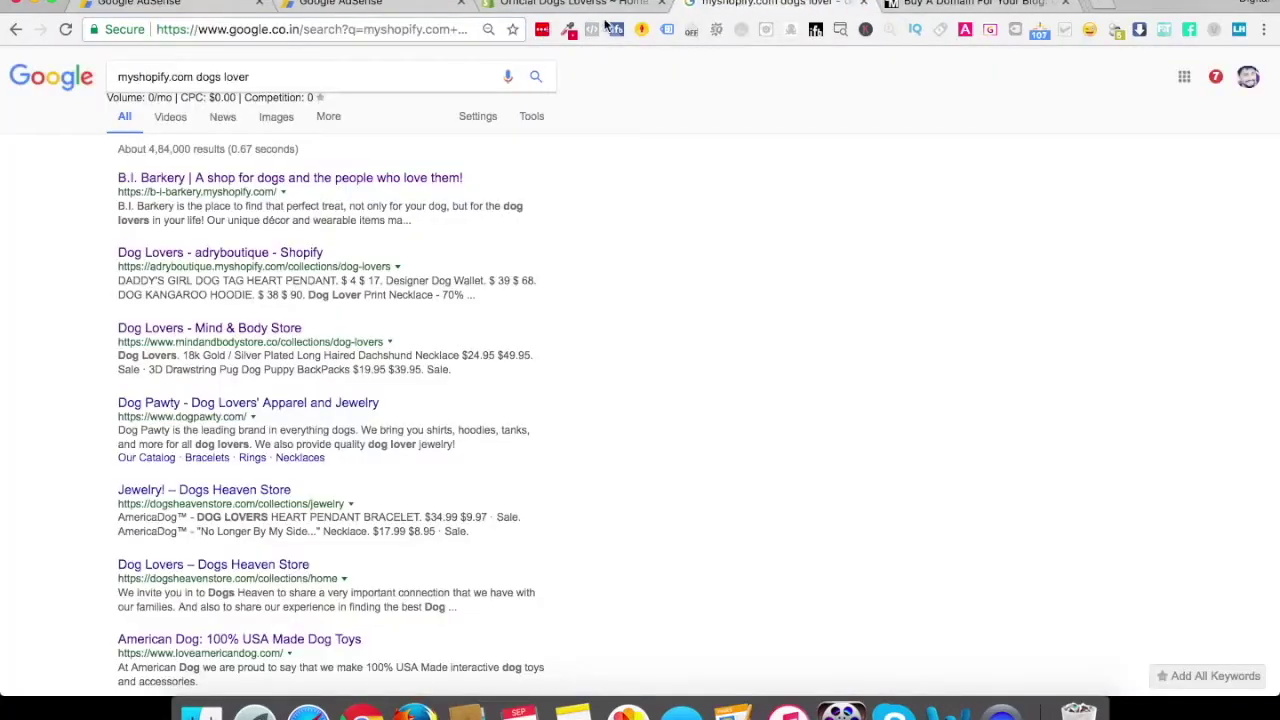
click(595, 8)
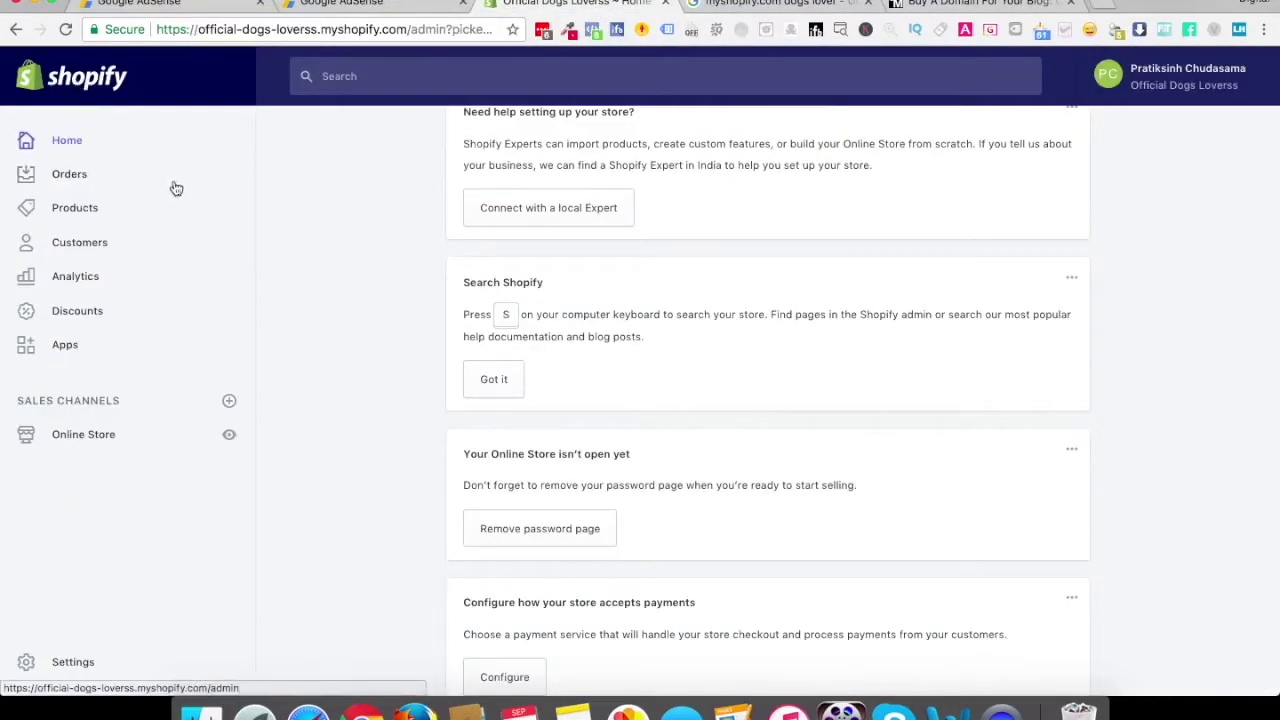
super+click(83, 442)
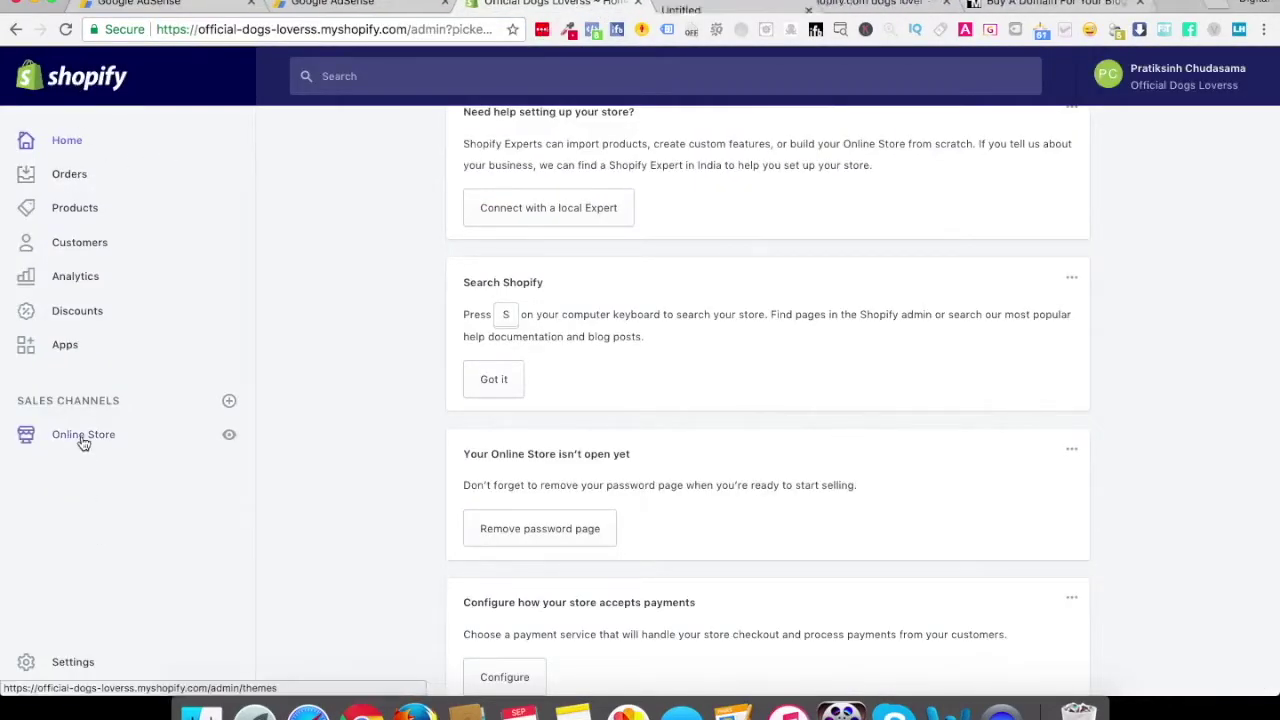
click(705, 8)
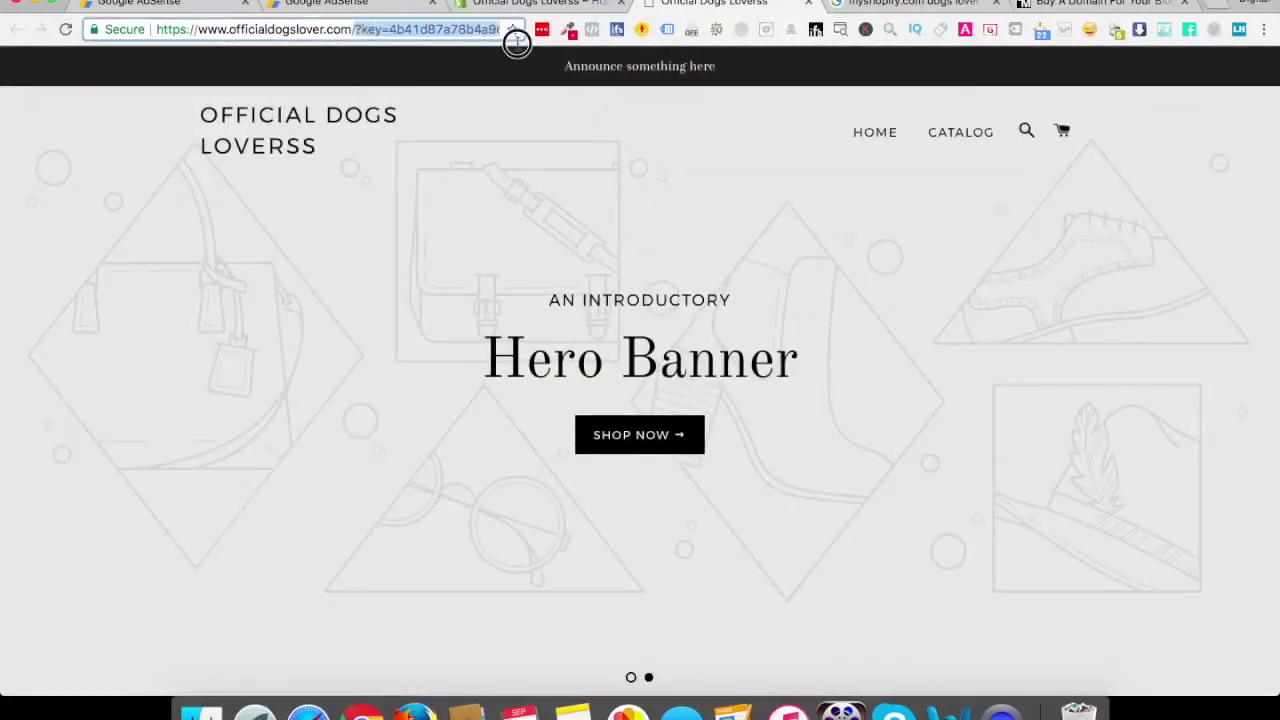
key(BackSpace)
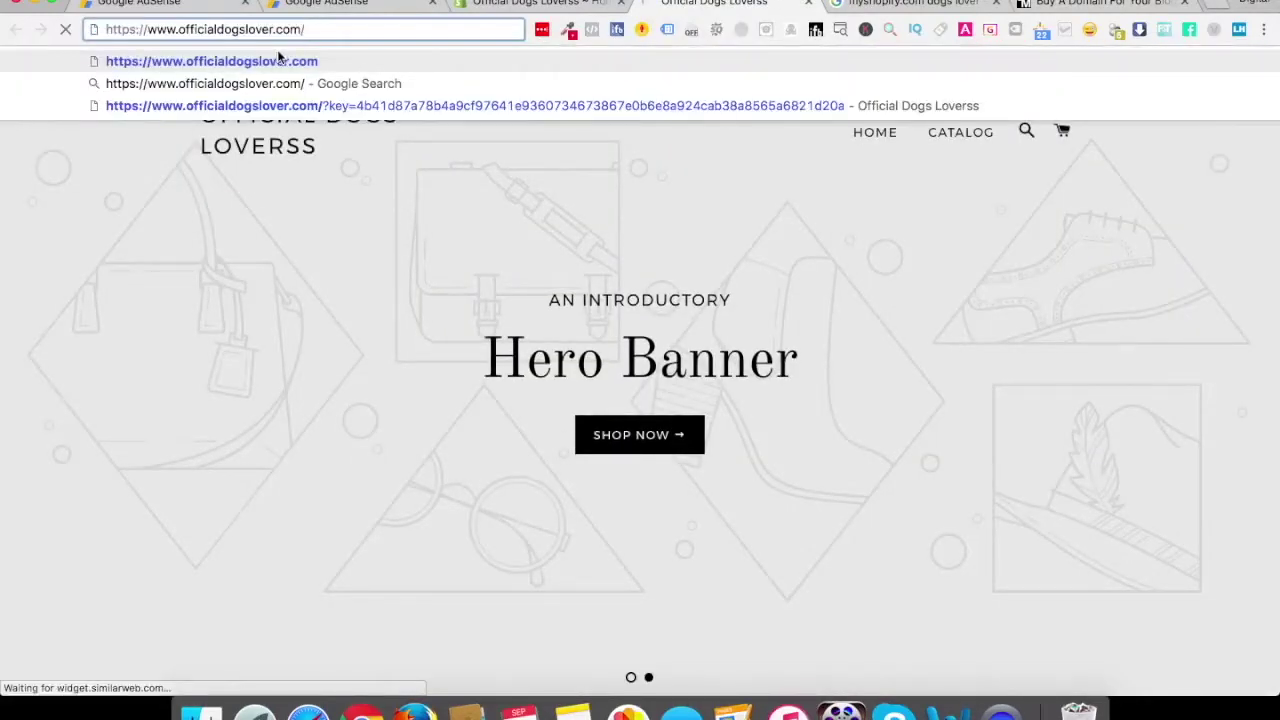
key(Return)
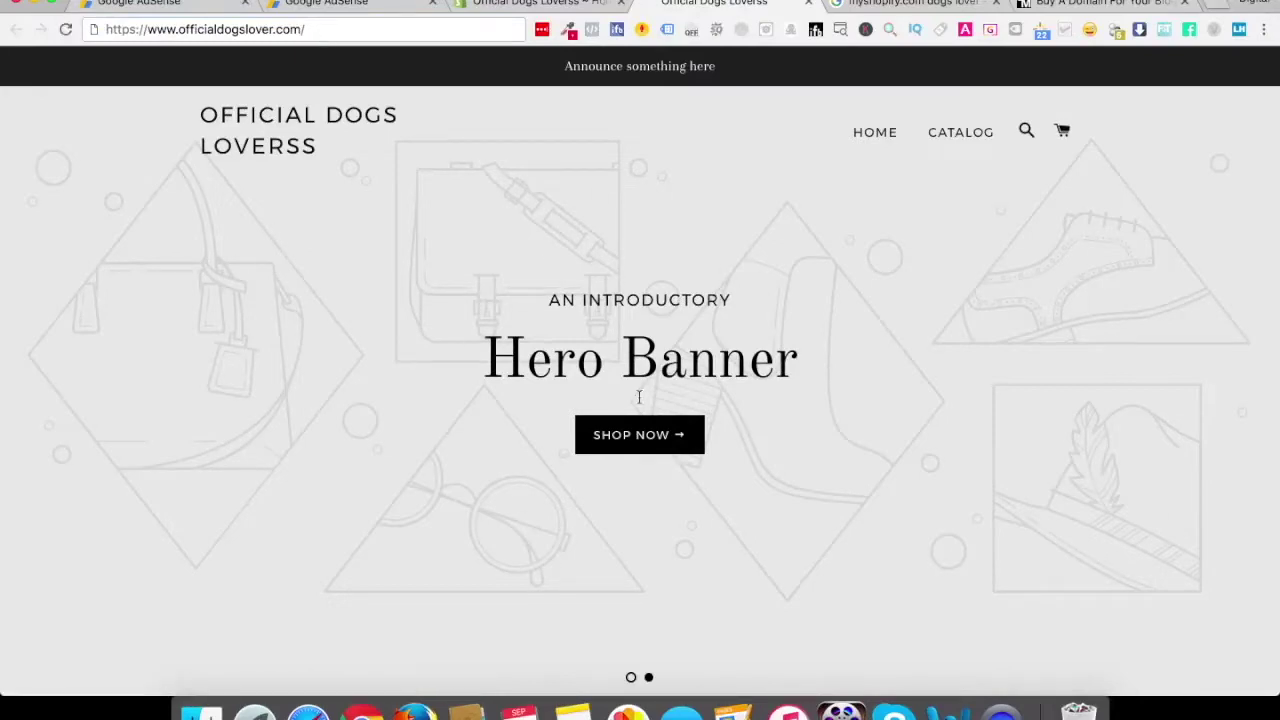
- Load officialdogslover.com directly, scroll the storefront, then return to admin Home
click(279, 26)
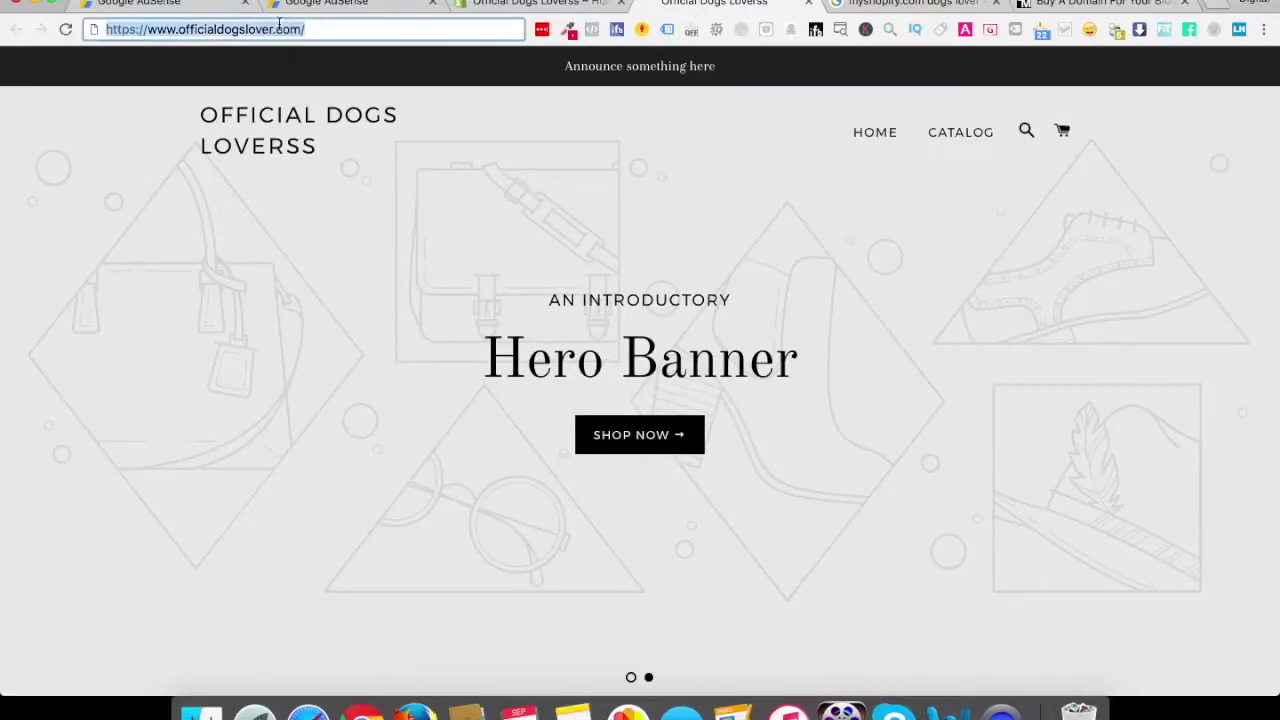
text(official)
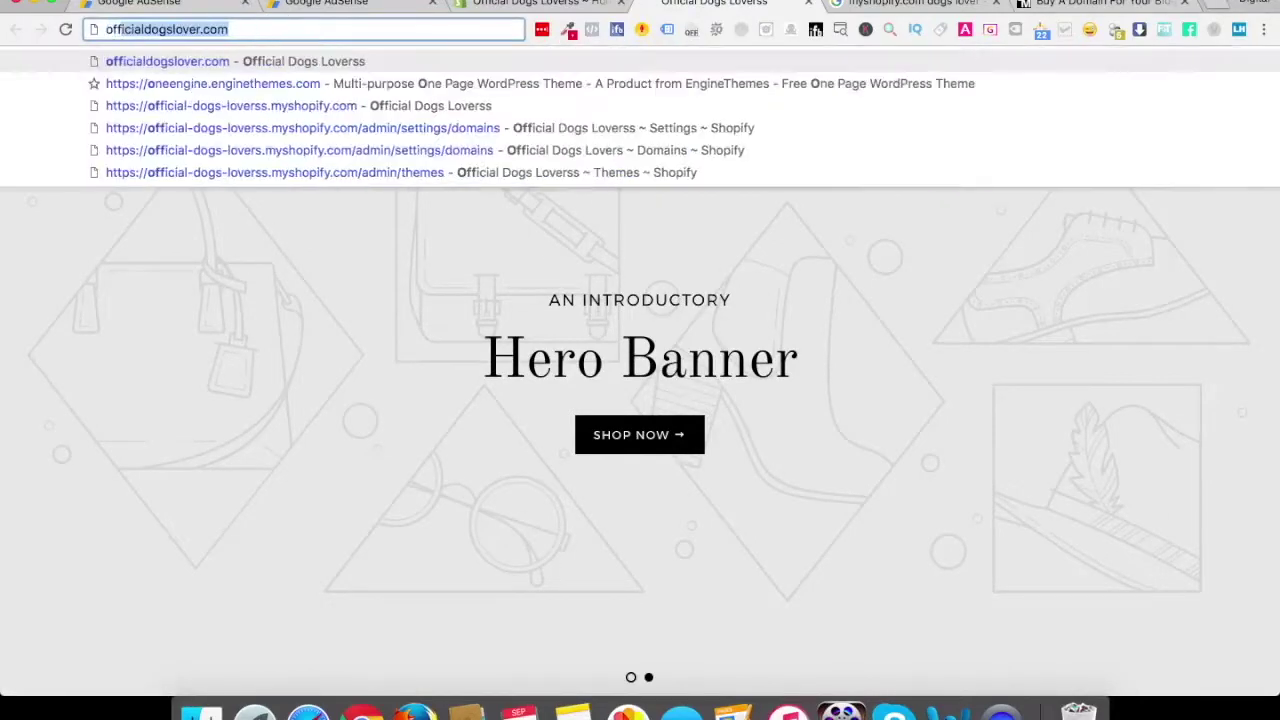
key(Return)
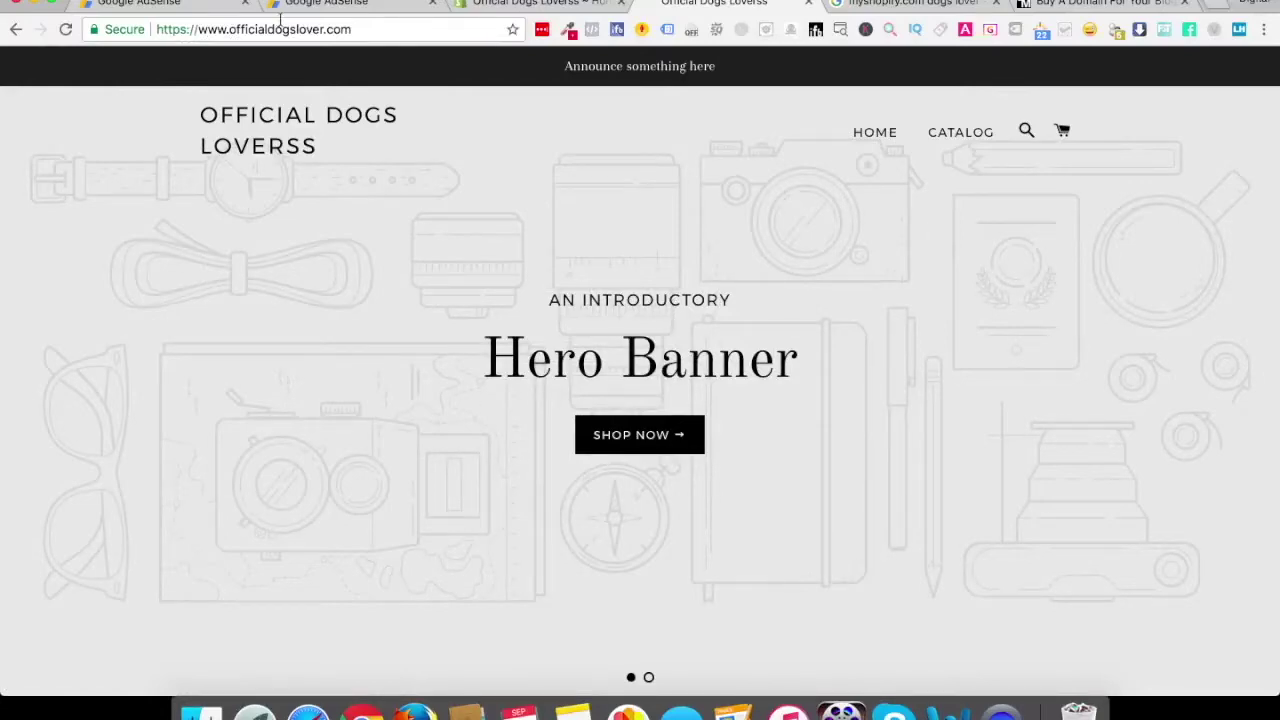
scroll(730, 617, down, 15)
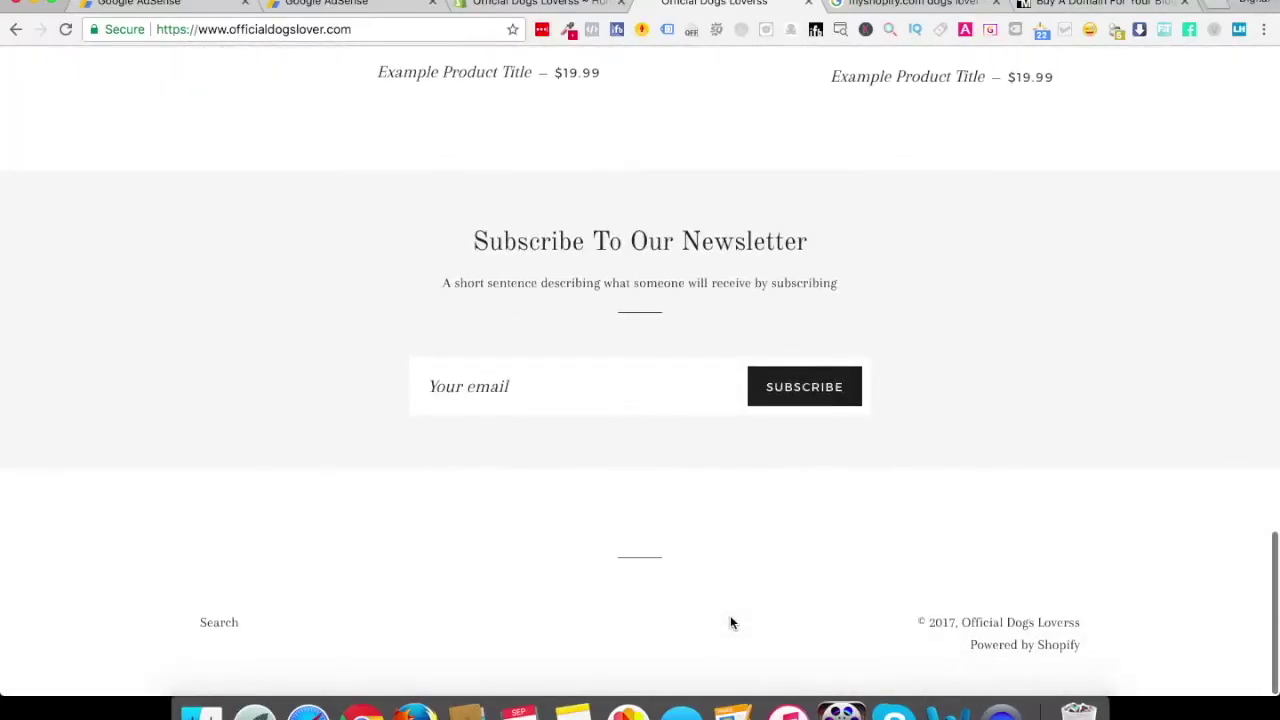
scroll(730, 622, up, 15)
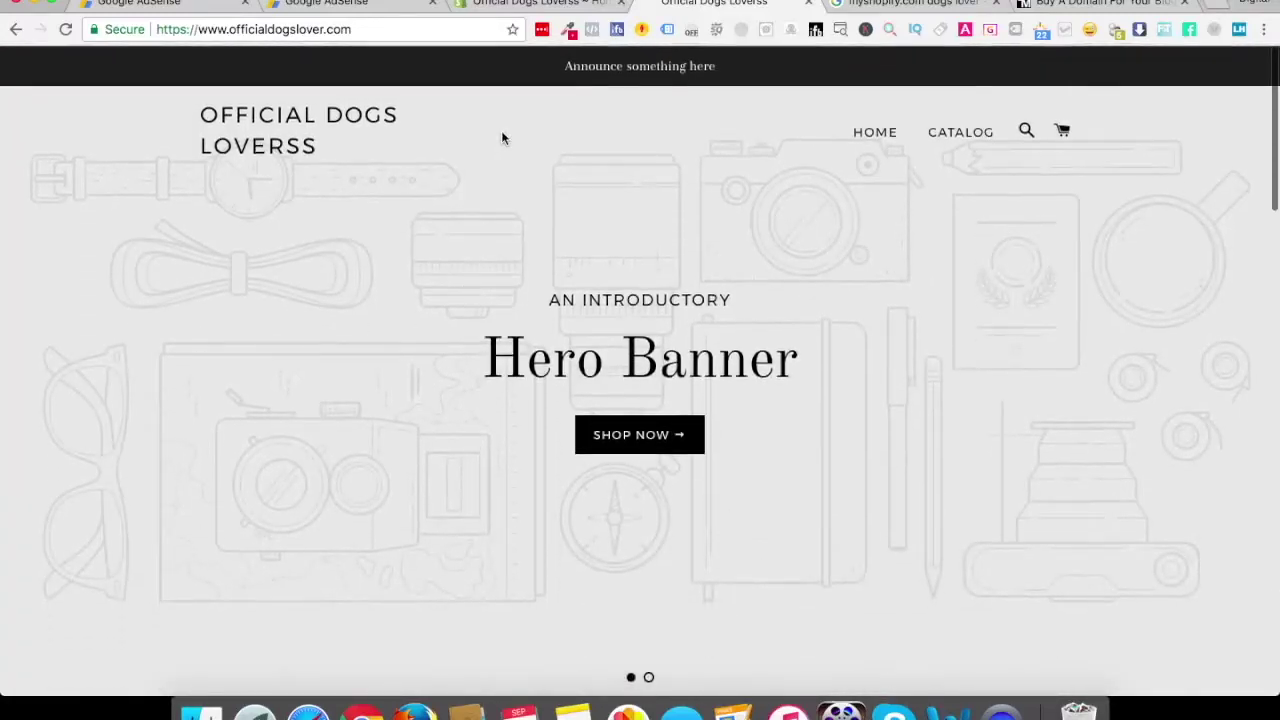
click(513, 7)
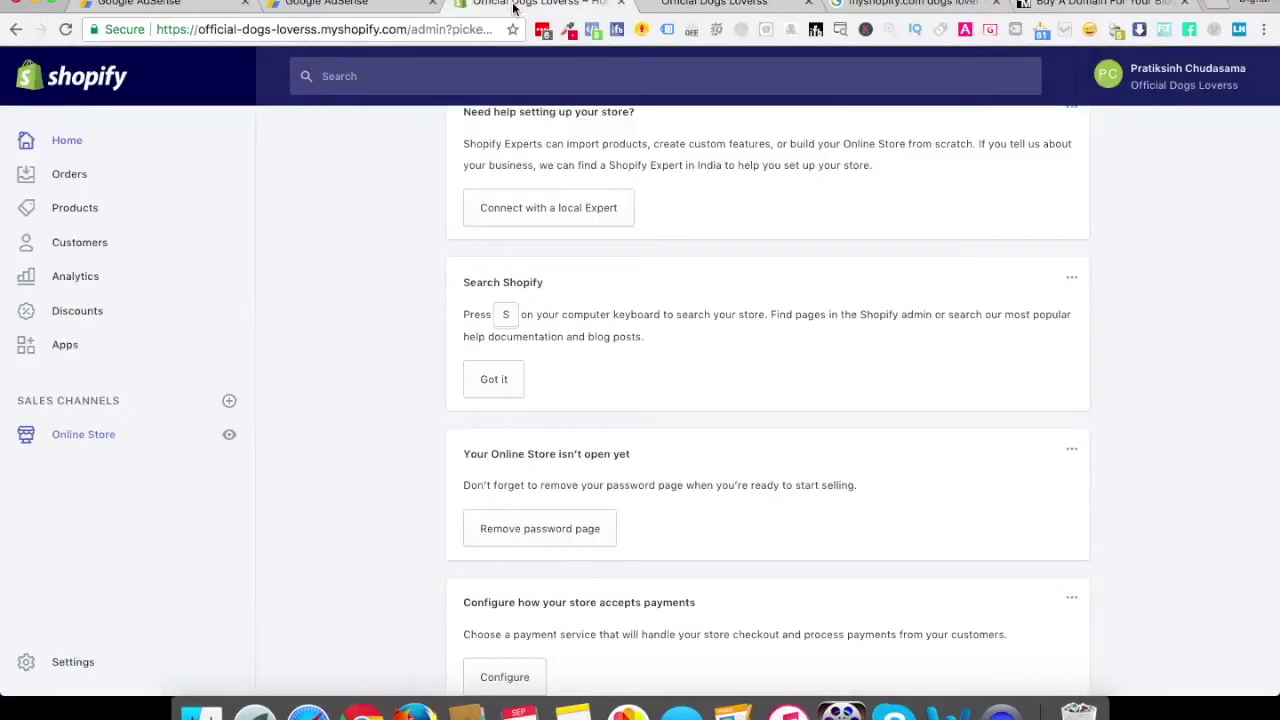
- Go to Settings and open the General store details page
scroll(381, 281, up, 5)
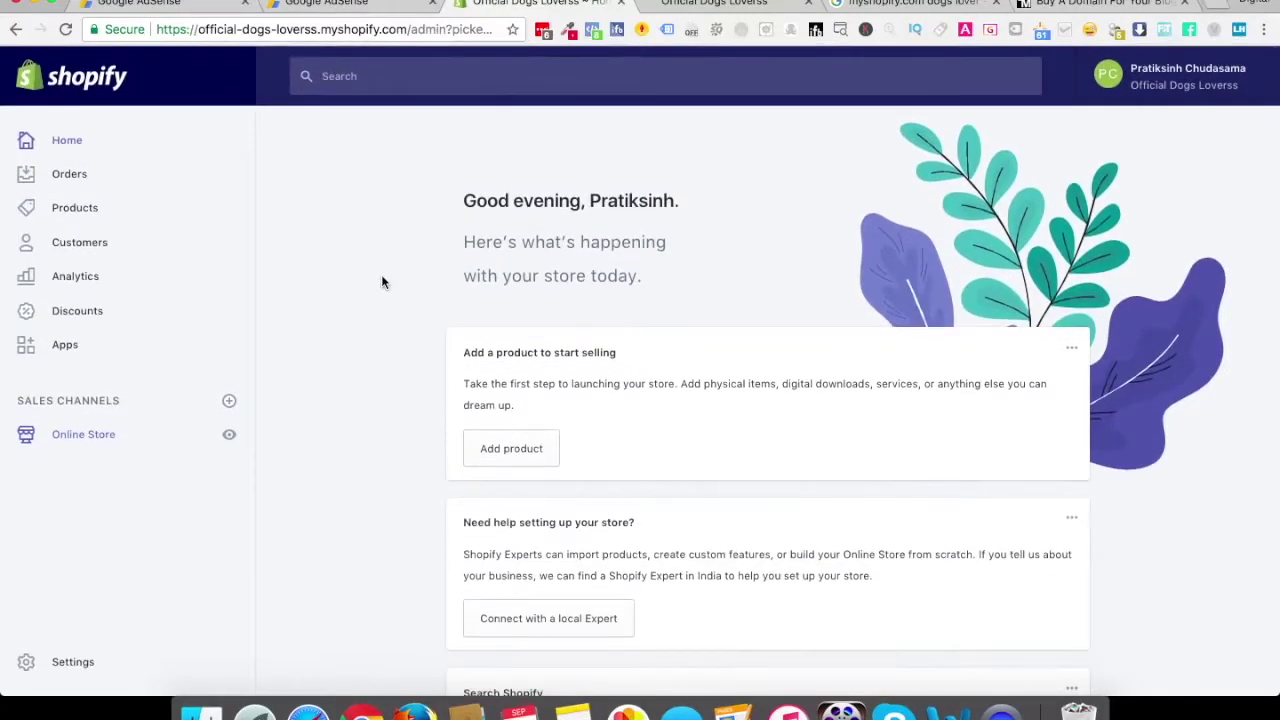
click(78, 661)
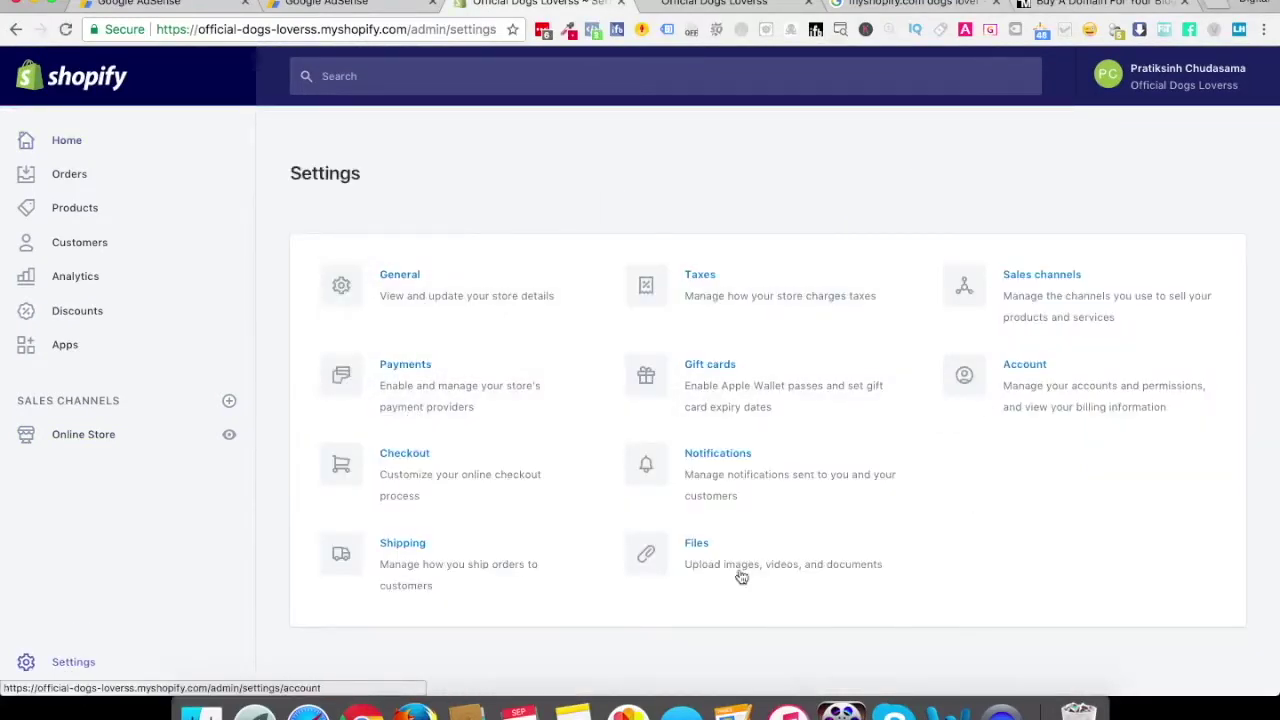
click(437, 298)
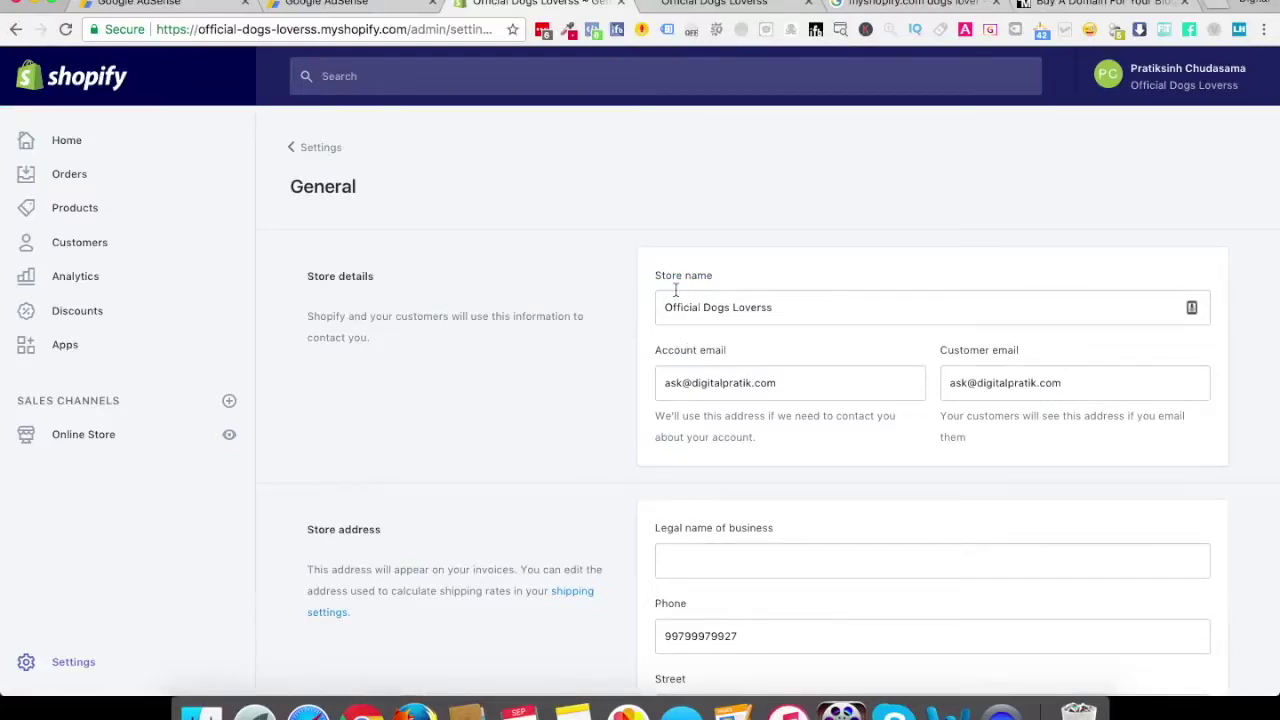
- Rename the store from 'Official Dogs Loverss' to 'Official Dogs Lovers Marketplace'
click(789, 308)
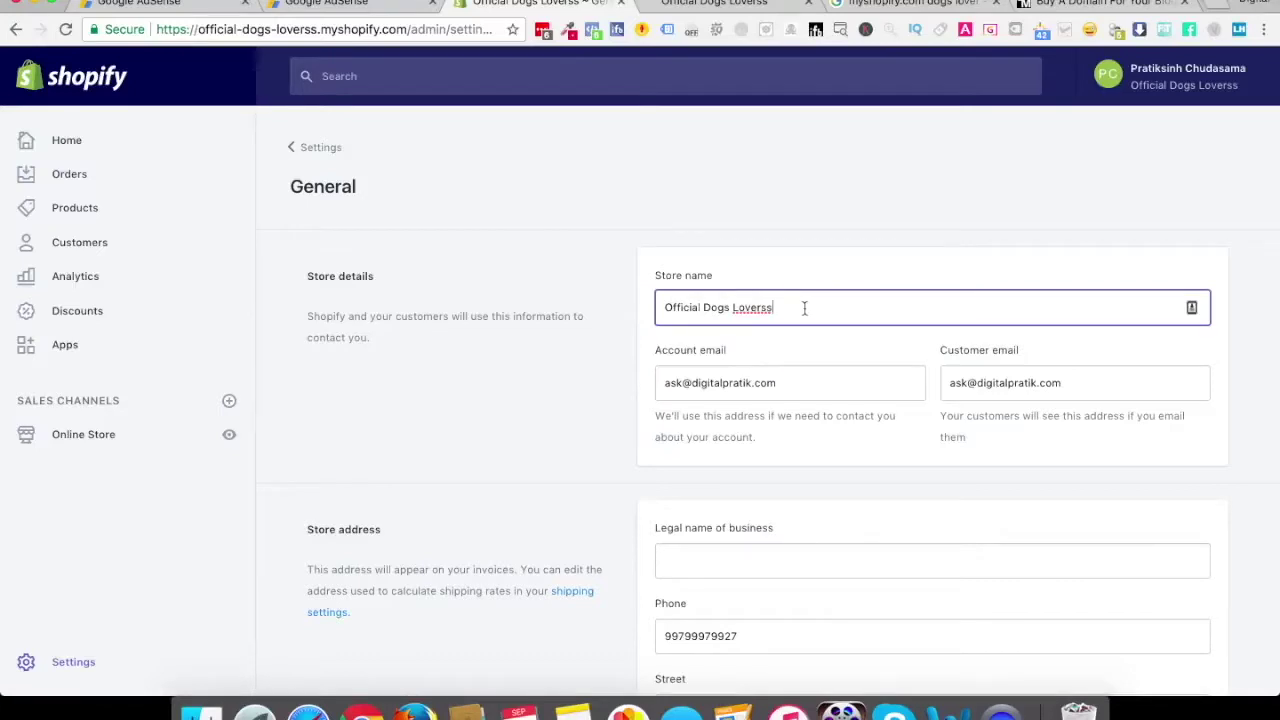
key(BackSpace)
key(super+a)
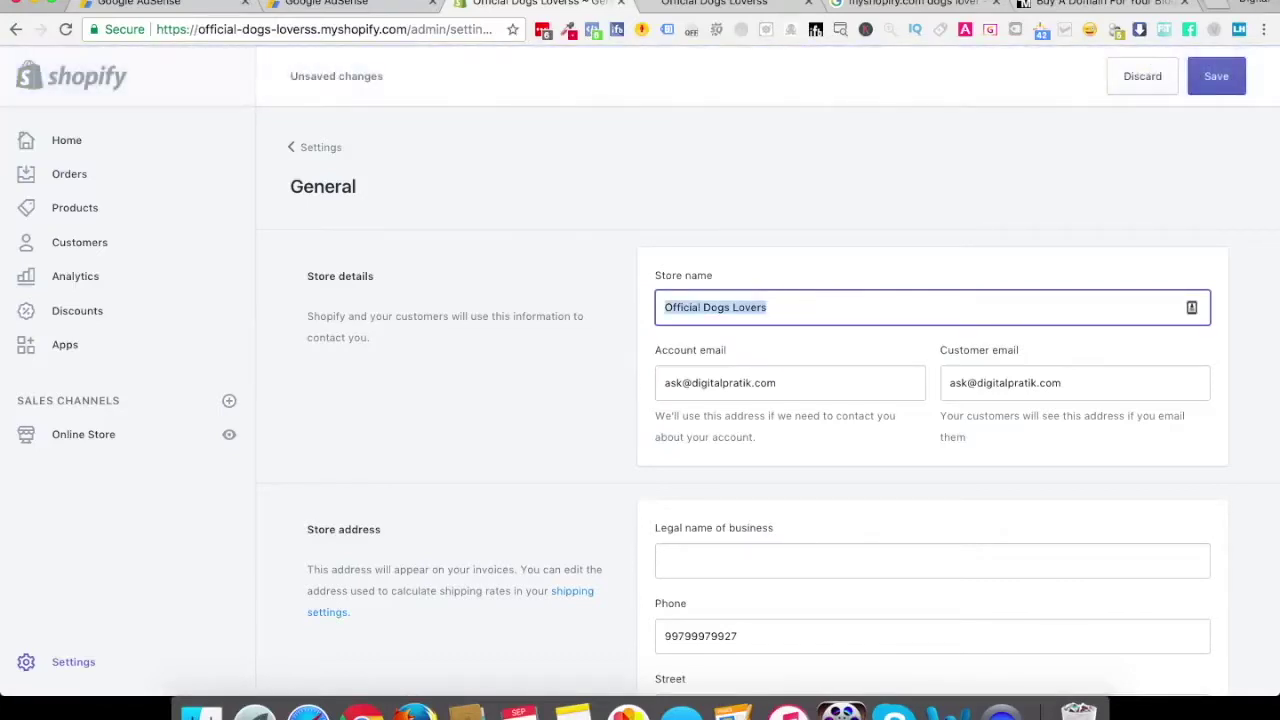
key(Right)
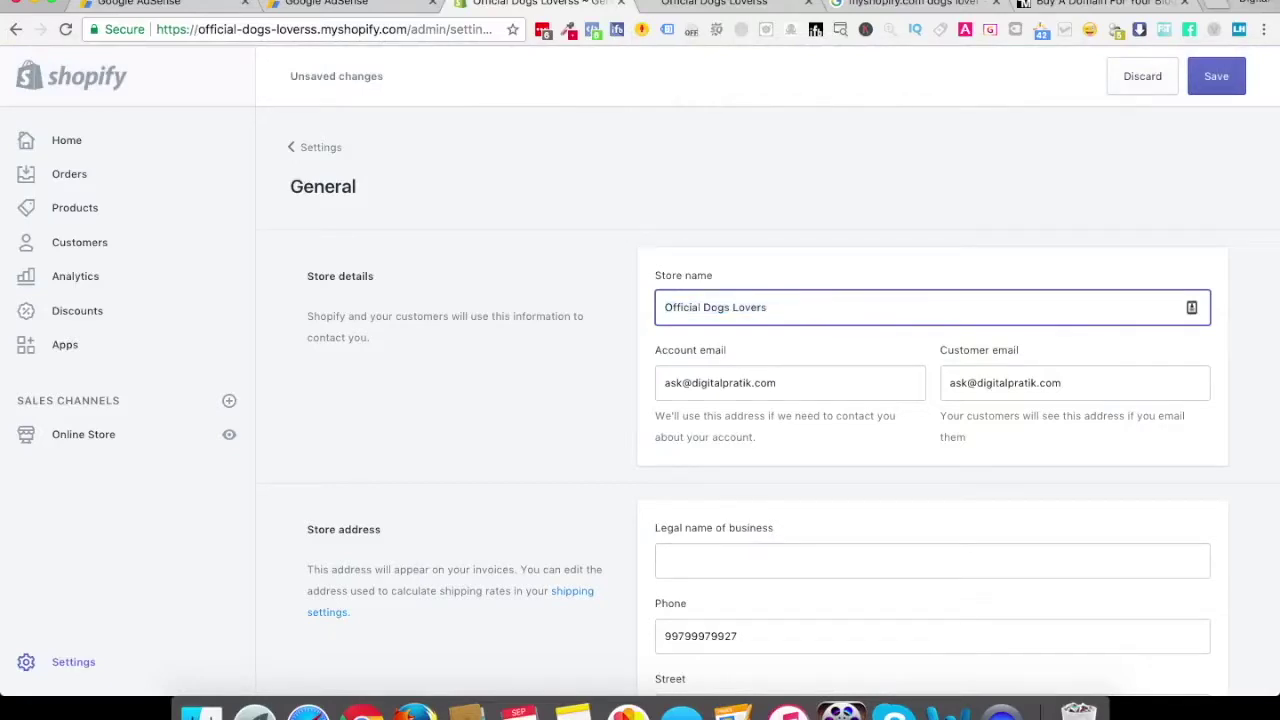
text(Marketplace)
click(527, 456)
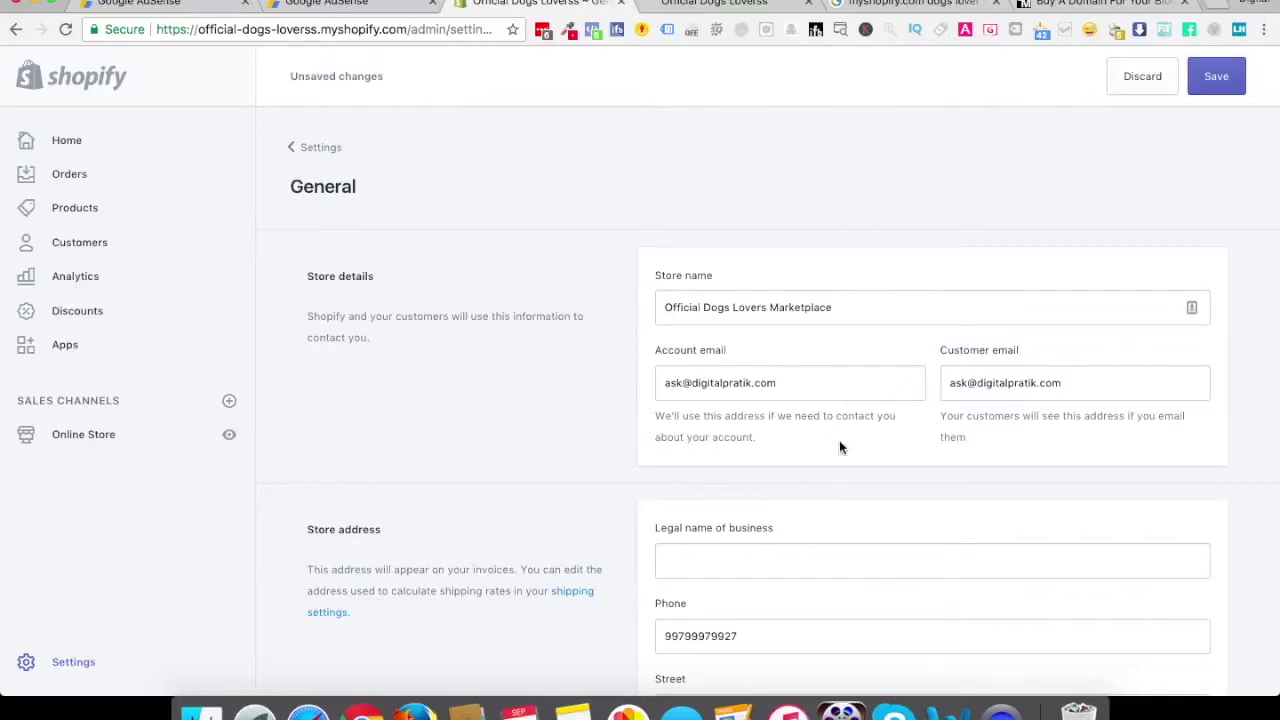
- Enter 'Official Dogs Lover' as the legal name of business
scroll(839, 445, down, 3)
scroll(839, 447, down, 2)
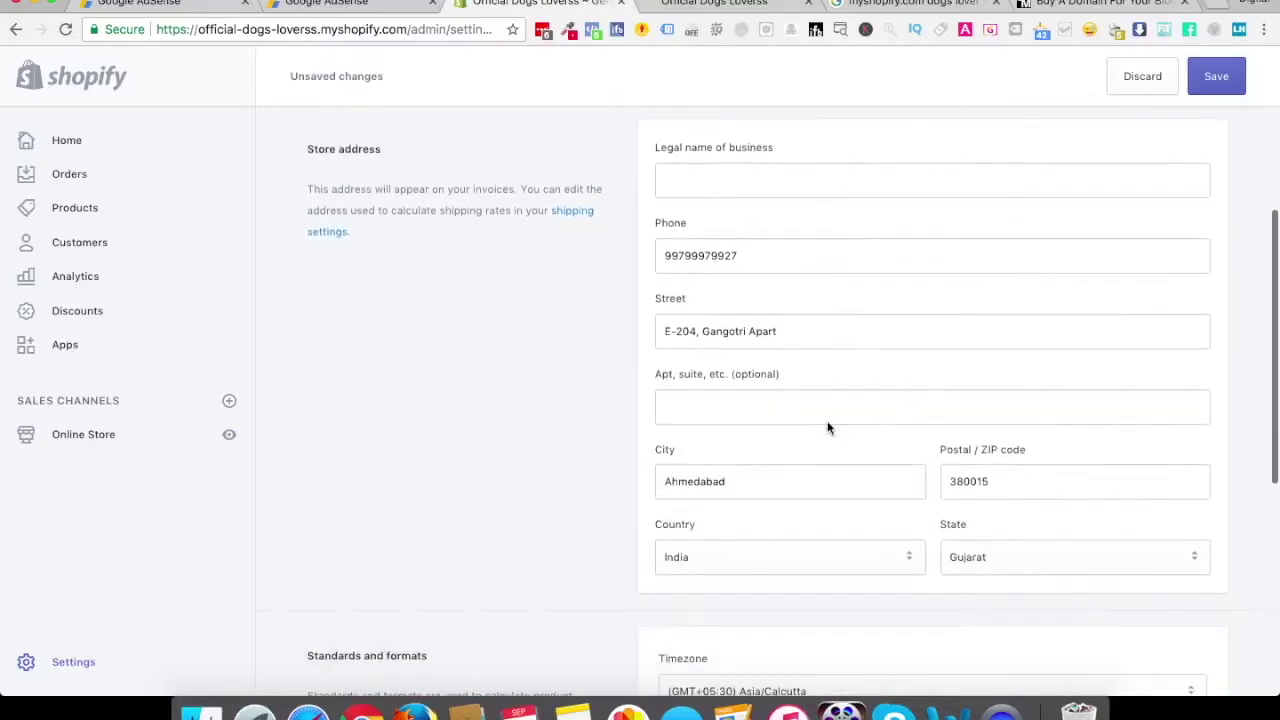
click(727, 187)
text(Offical)
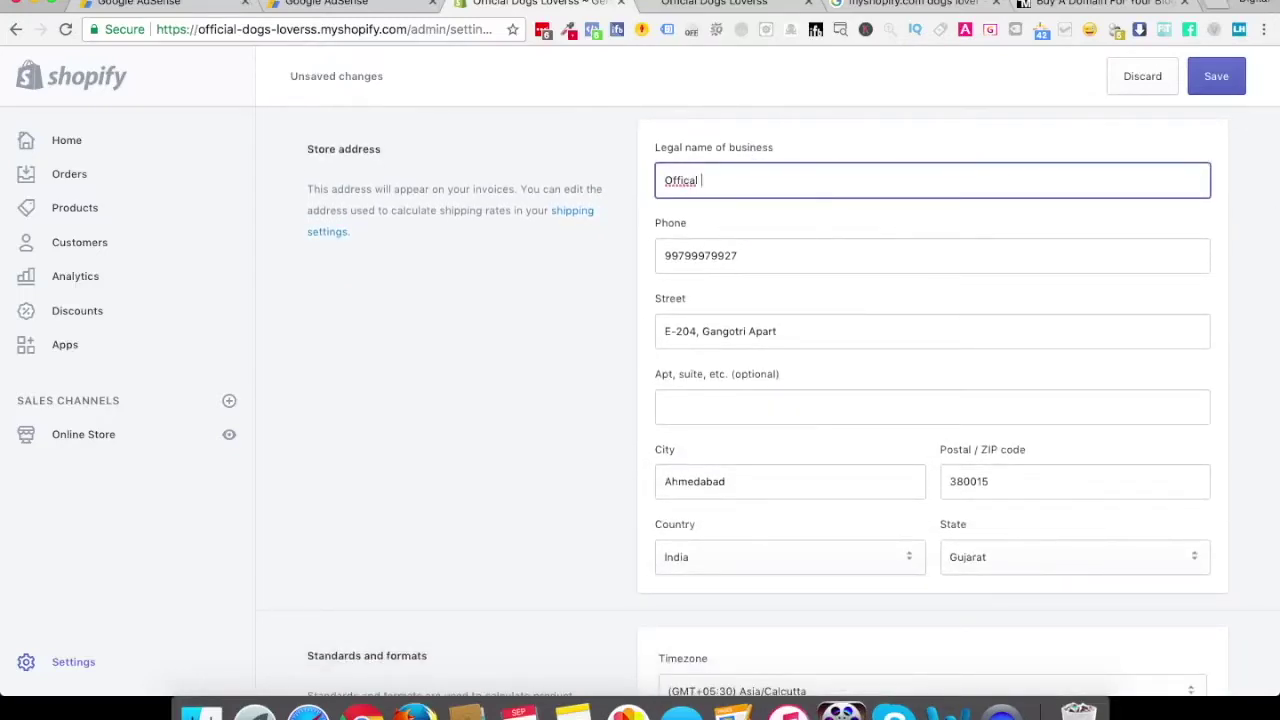
key(BackSpace)
key(BackSpace)
text(ial Dogs Lover)
- Set the store currency to United States Dollars (USD)
click(575, 318)
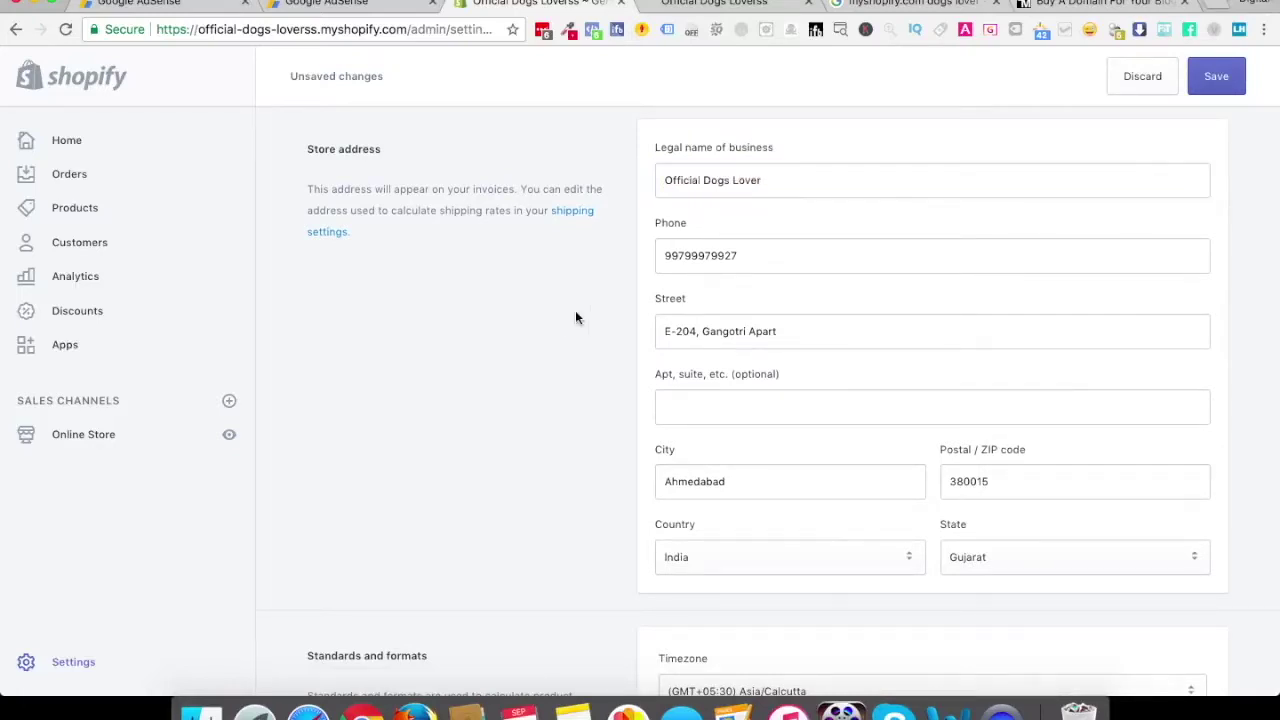
scroll(575, 318, down, 3)
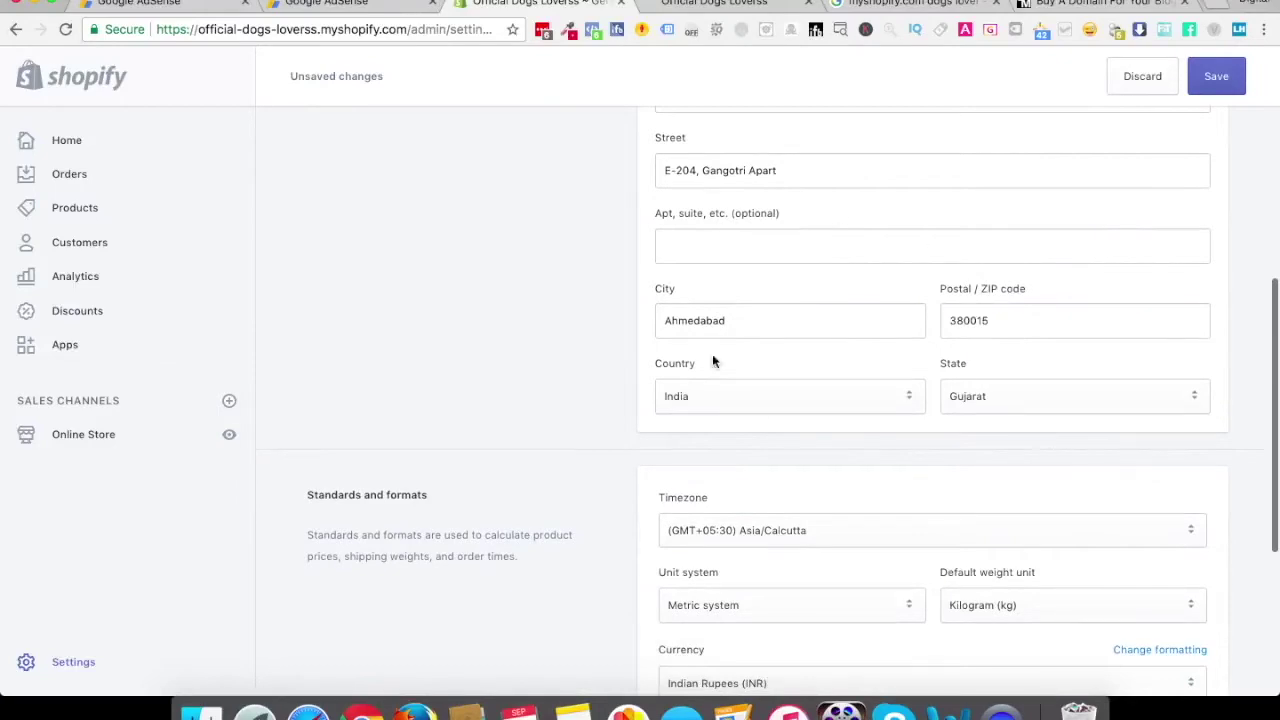
scroll(560, 417, down, 6)
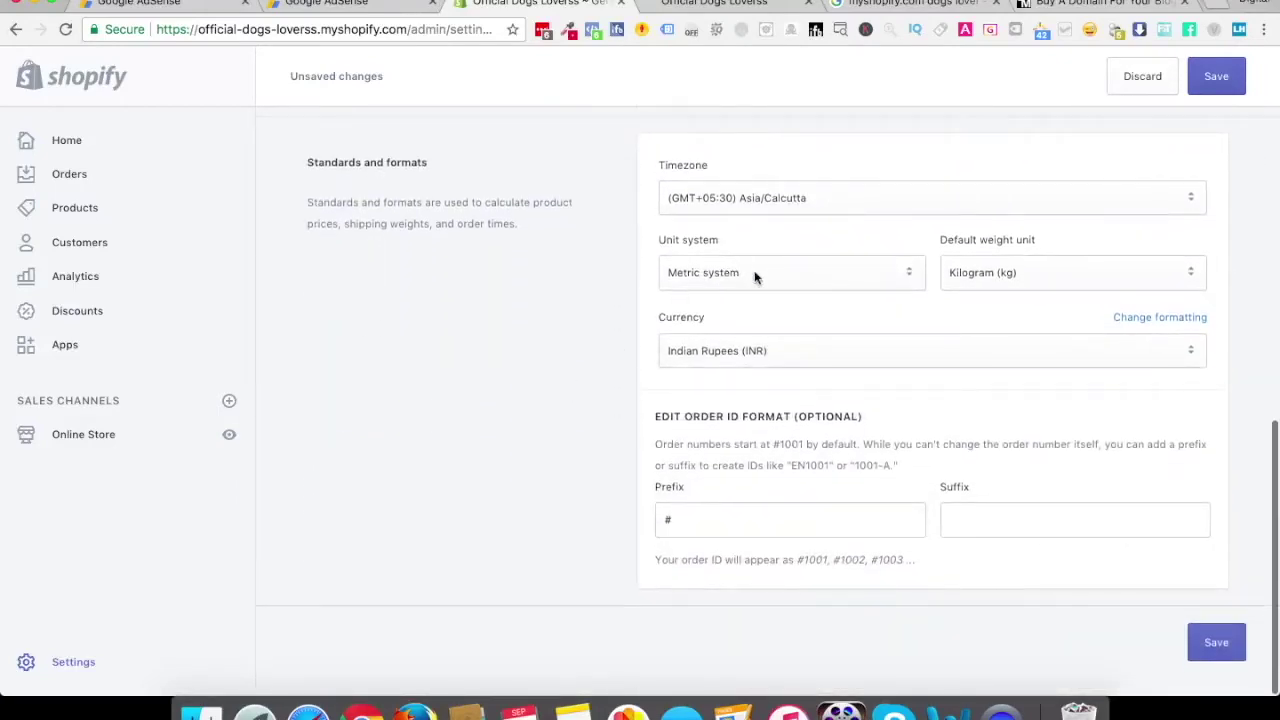
click(740, 350)
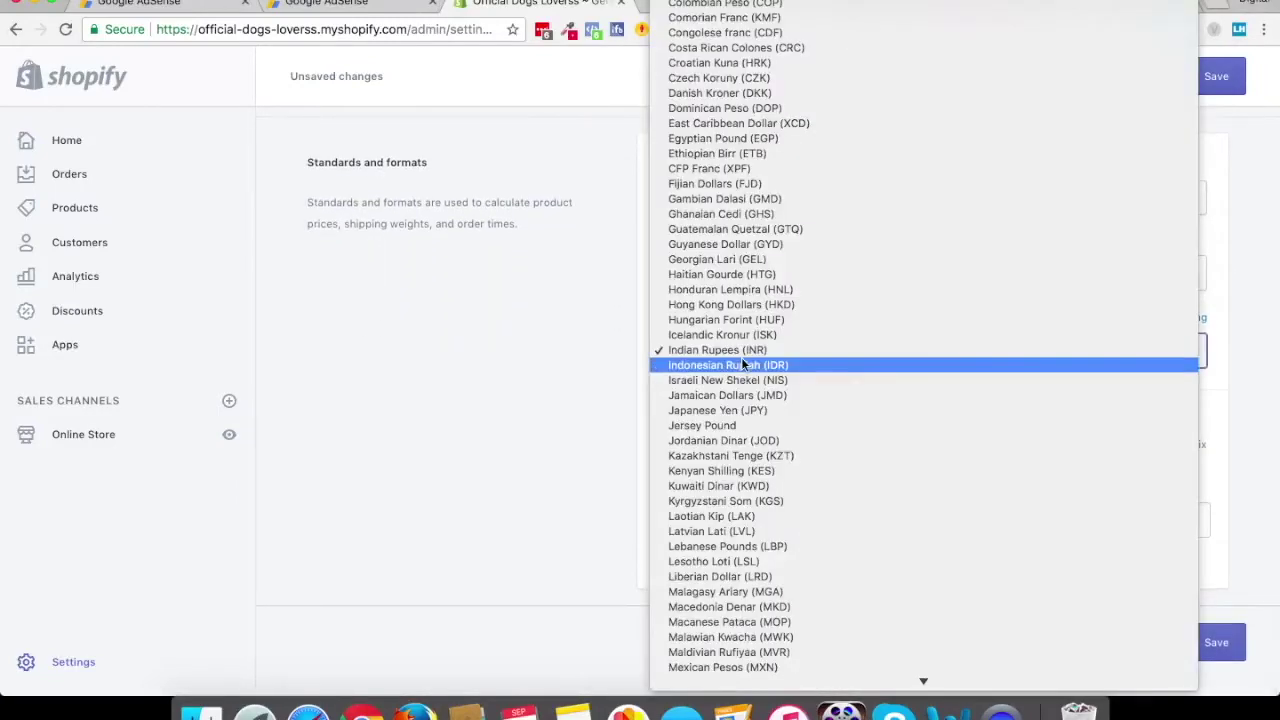
scroll(743, 364, up, 10)
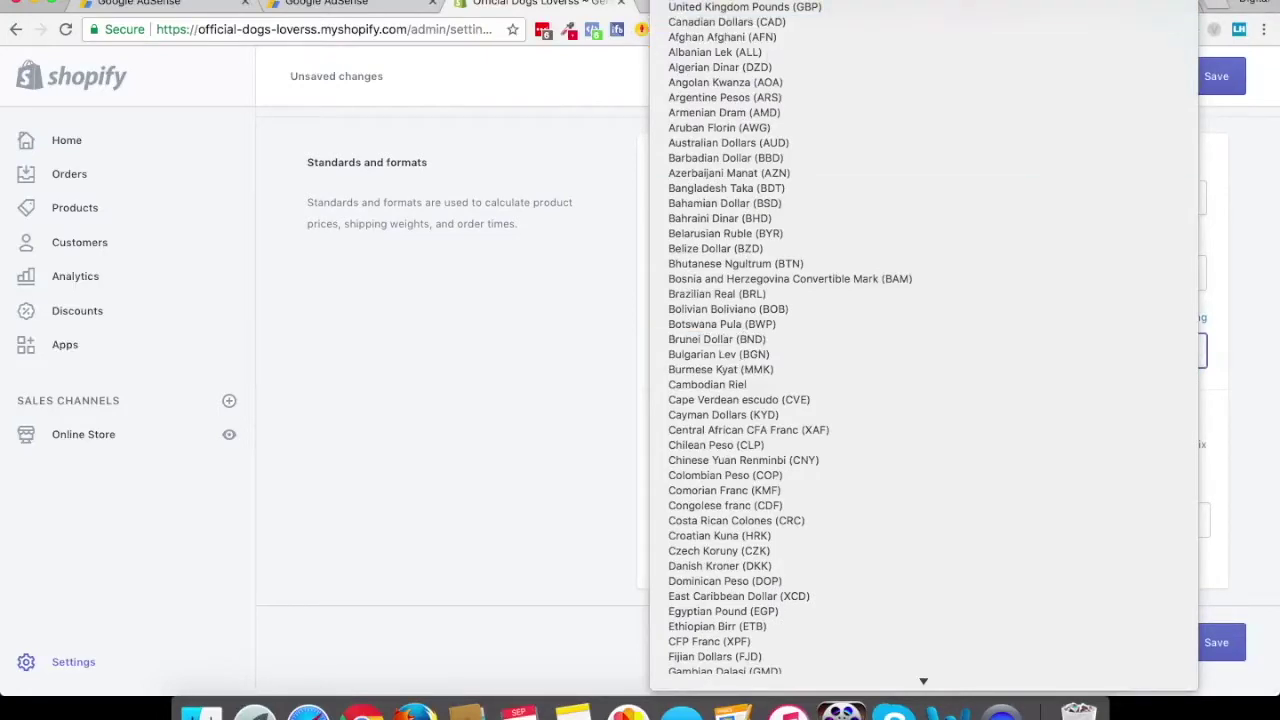
click(735, 10)
click(545, 388)
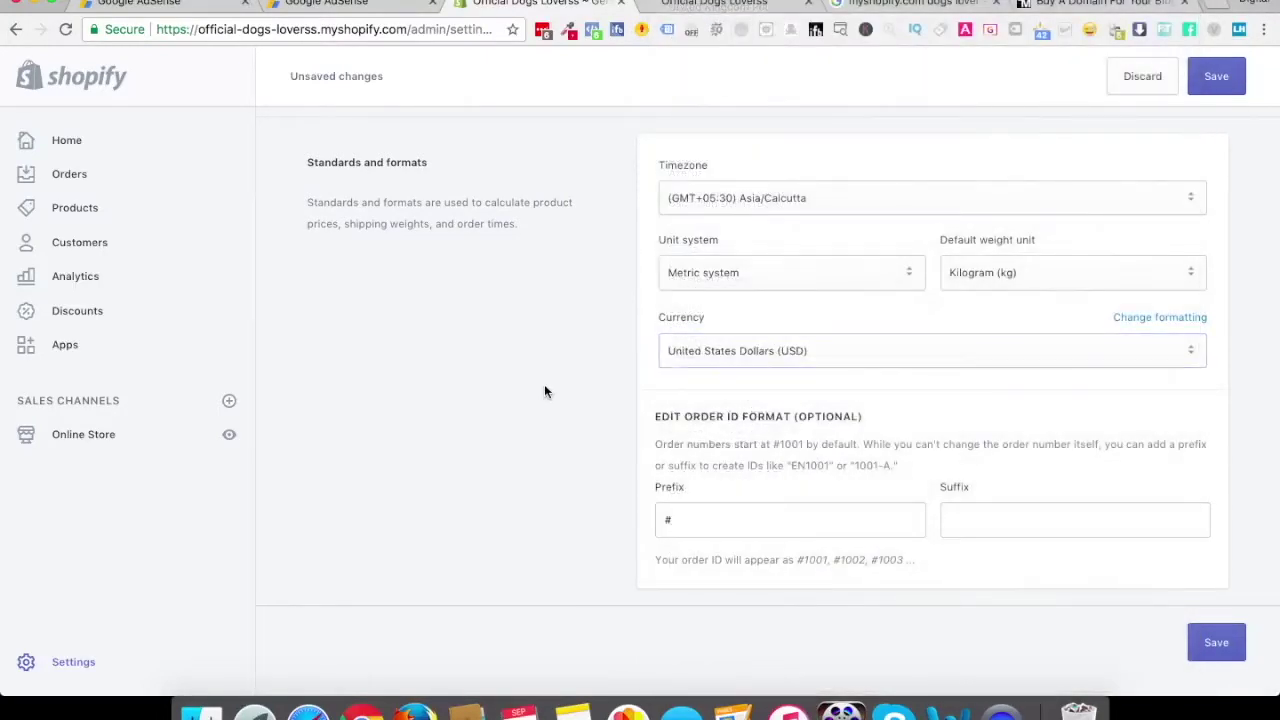
- Keep Kilogram (kg) as the weight unit and save the general settings
click(1025, 271)
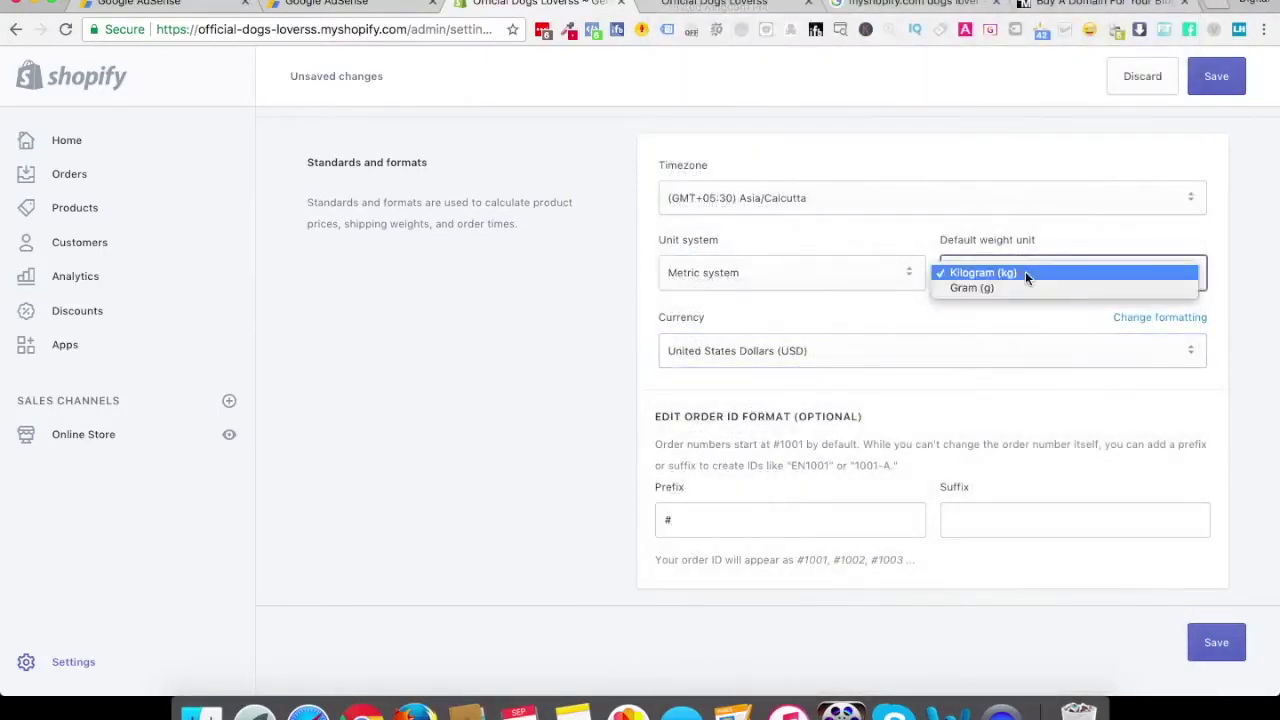
click(1018, 272)
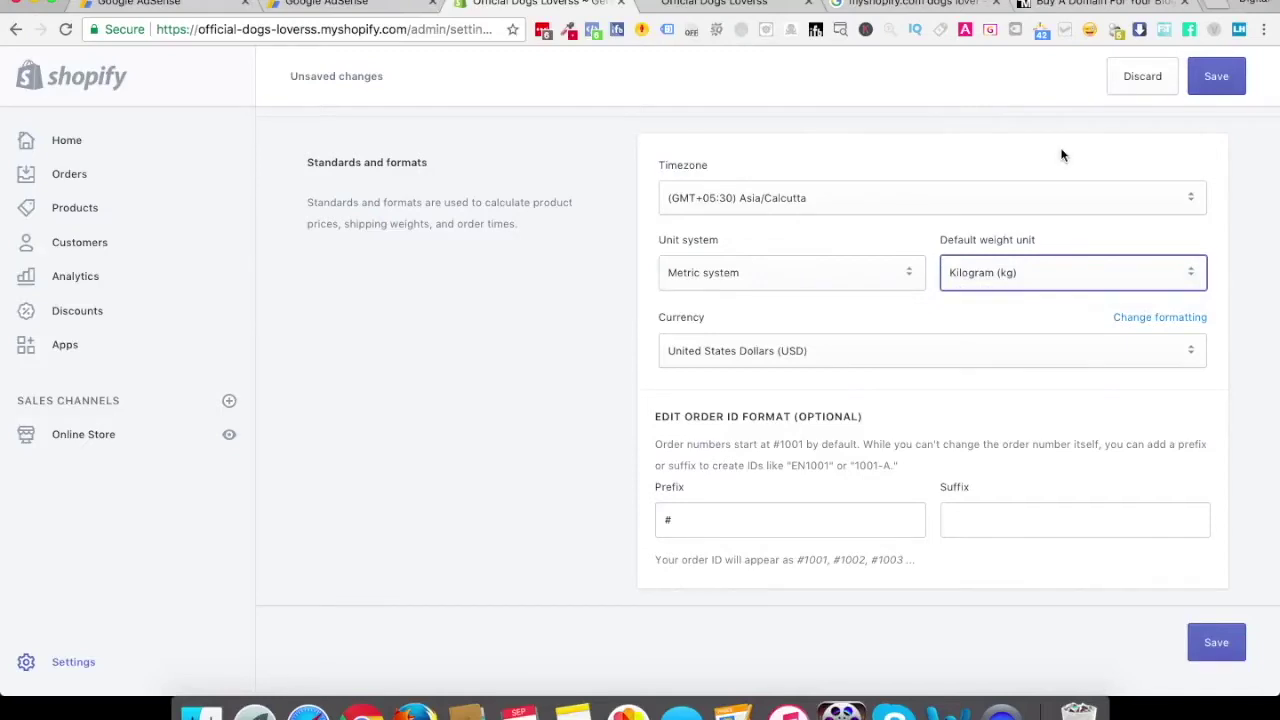
click(1222, 75)
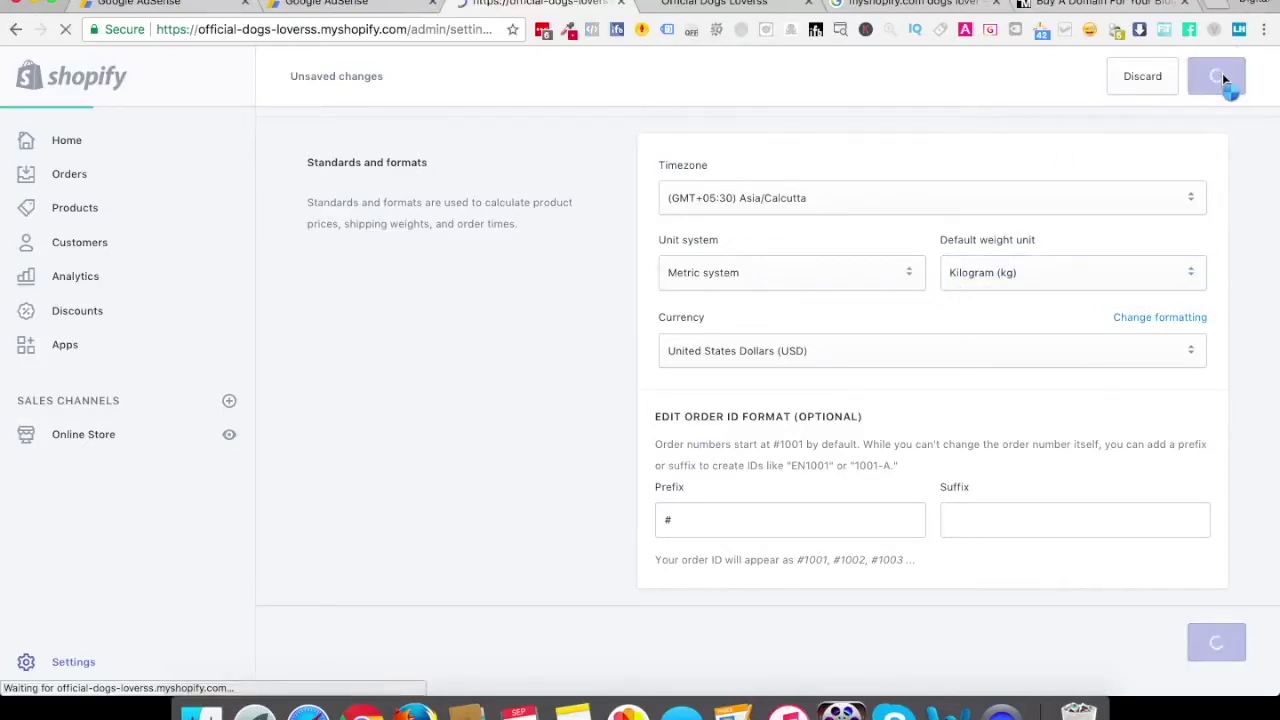